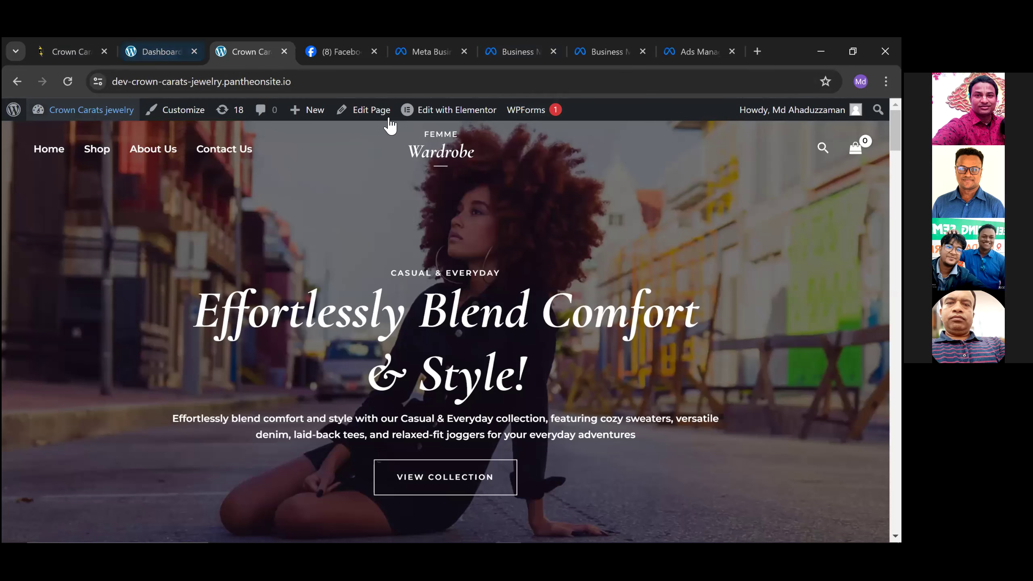
Look over the storefront homepage from the hero banner to the bag section and the Most Popular products.
{"action": "scroll", "coordinate": [515, 376], "scroll_direction": "down", "scroll_amount": 4}
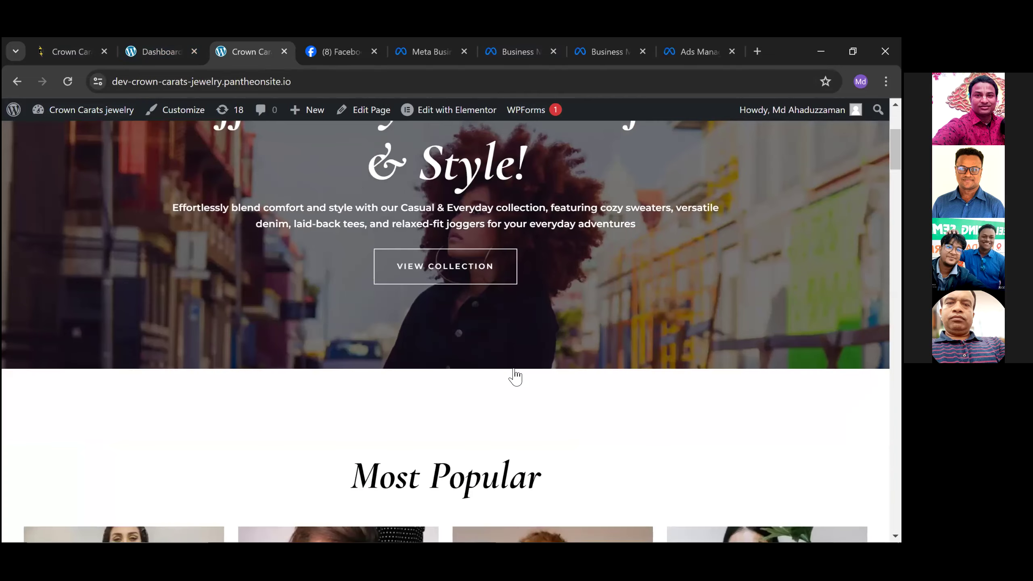
{"action": "scroll", "coordinate": [692, 319], "scroll_direction": "down", "scroll_amount": 12}
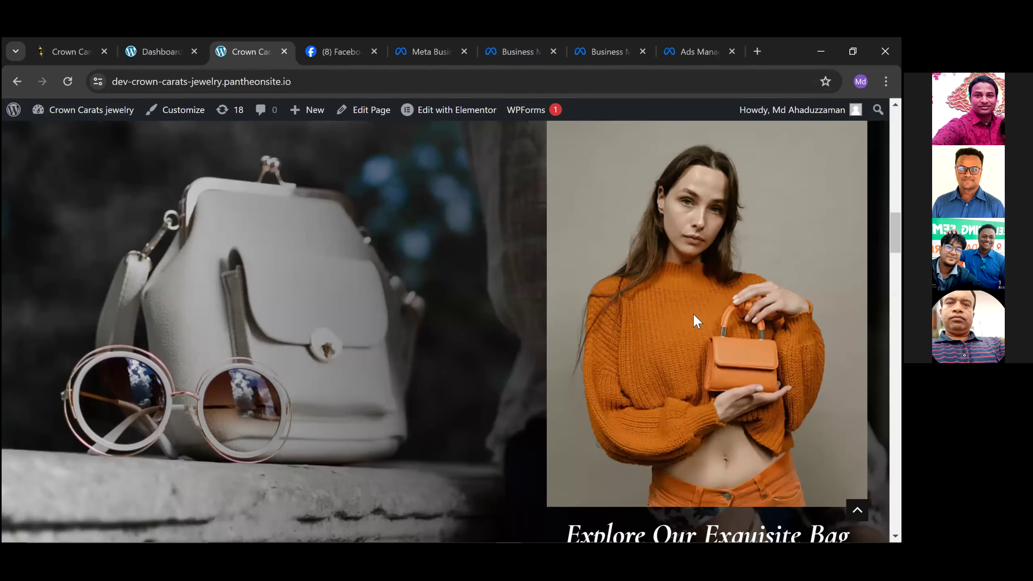
{"action": "scroll", "coordinate": [693, 315], "scroll_direction": "up", "scroll_amount": 5}
{"action": "scroll", "coordinate": [694, 316], "scroll_direction": "up", "scroll_amount": 3}
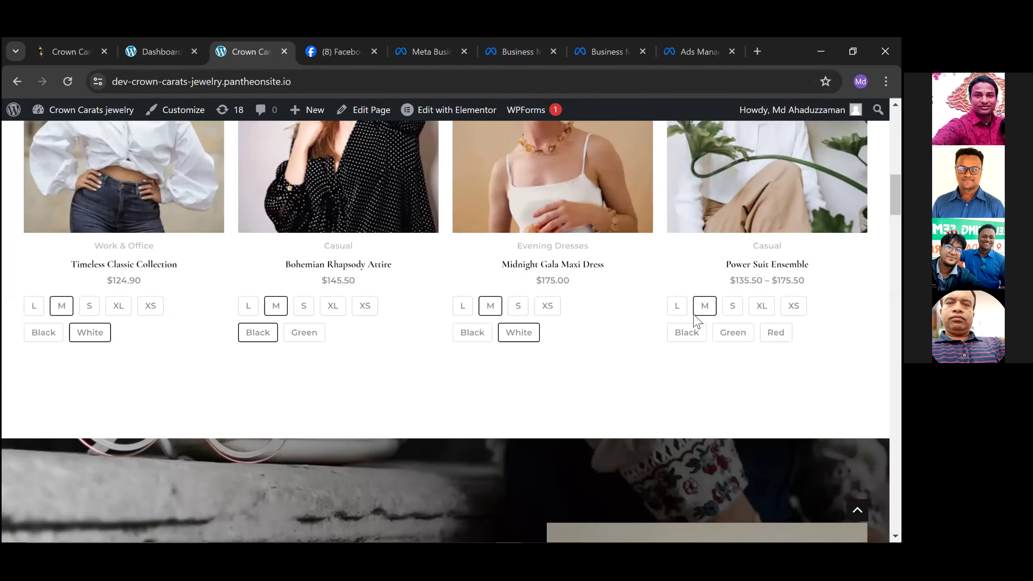
{"action": "scroll", "coordinate": [694, 317], "scroll_direction": "up", "scroll_amount": 3}
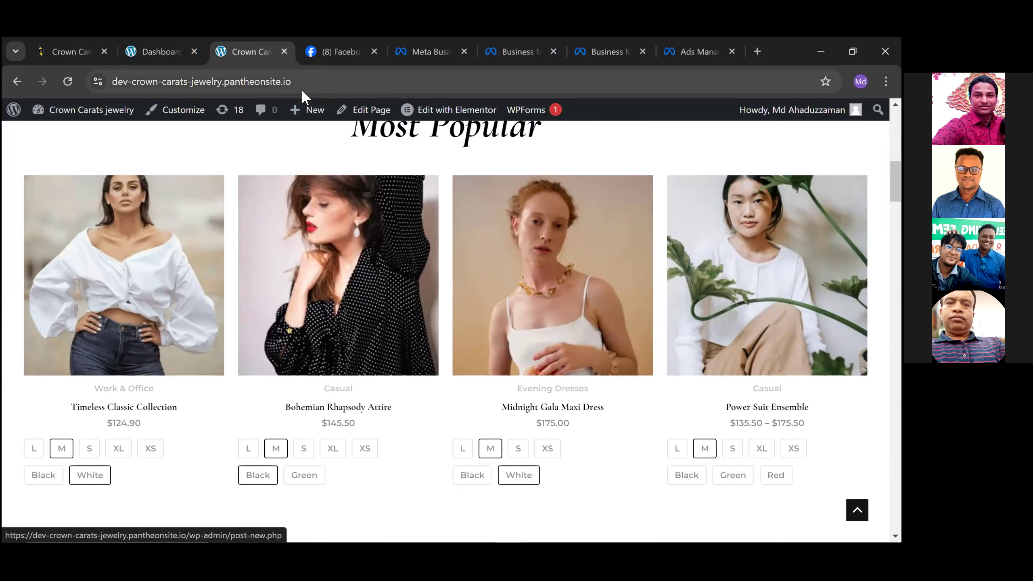
Switch to Meta Business Manager and open the Datasets list among the data sources in Business settings.
{"action": "left_click", "coordinate": [508, 53]}
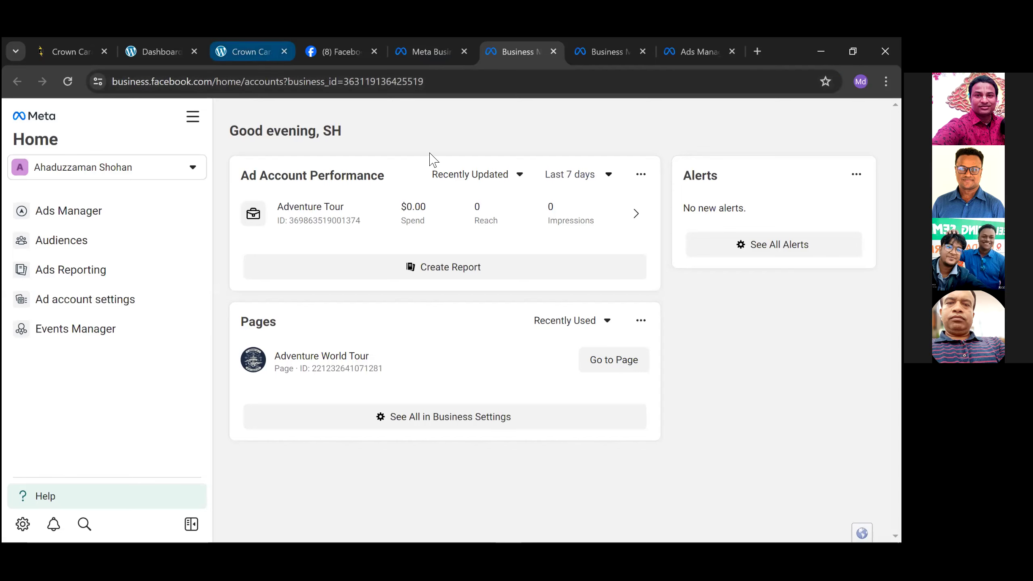
{"action": "left_click", "coordinate": [23, 525]}
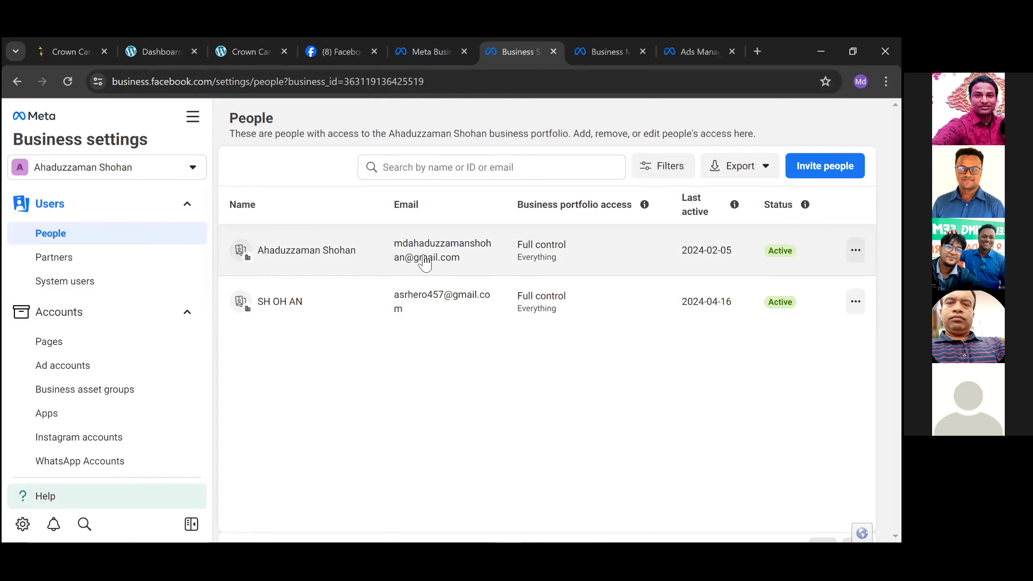
{"action": "left_click_drag", "start_coordinate": [208, 208], "coordinate": [208, 282]}
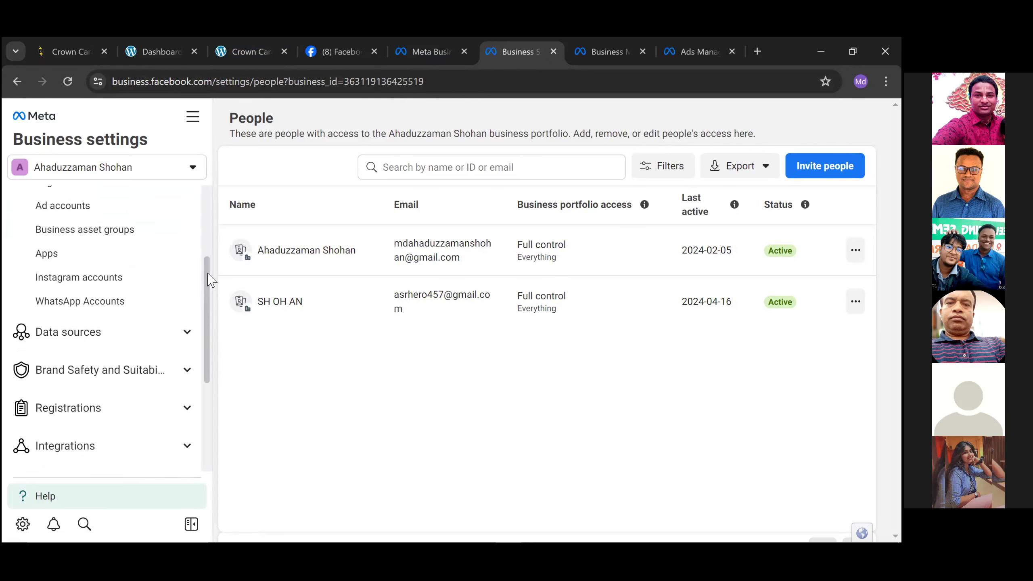
{"action": "left_click", "coordinate": [85, 341]}
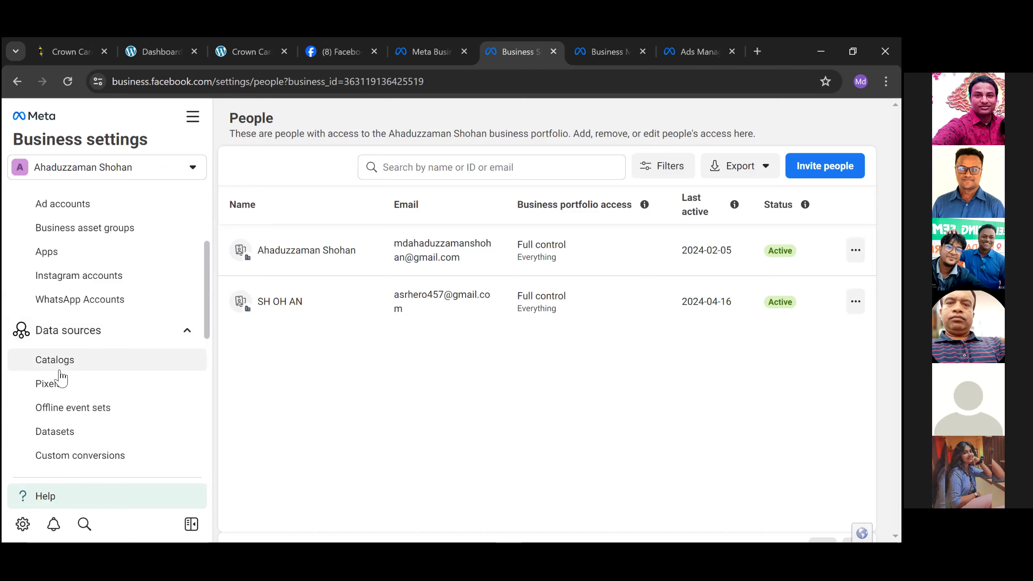
{"action": "left_click", "coordinate": [65, 385]}
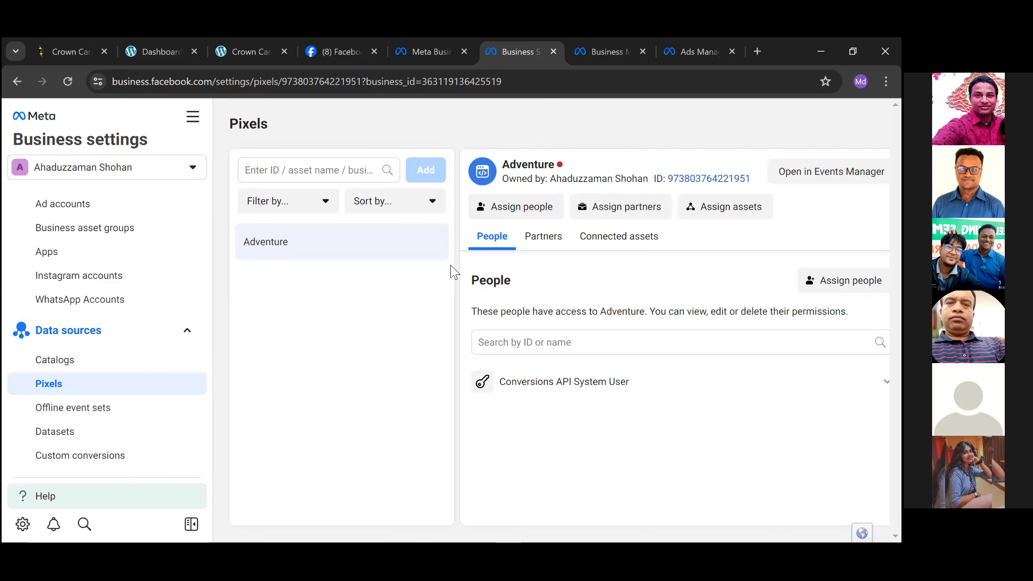
{"action": "left_click", "coordinate": [56, 434]}
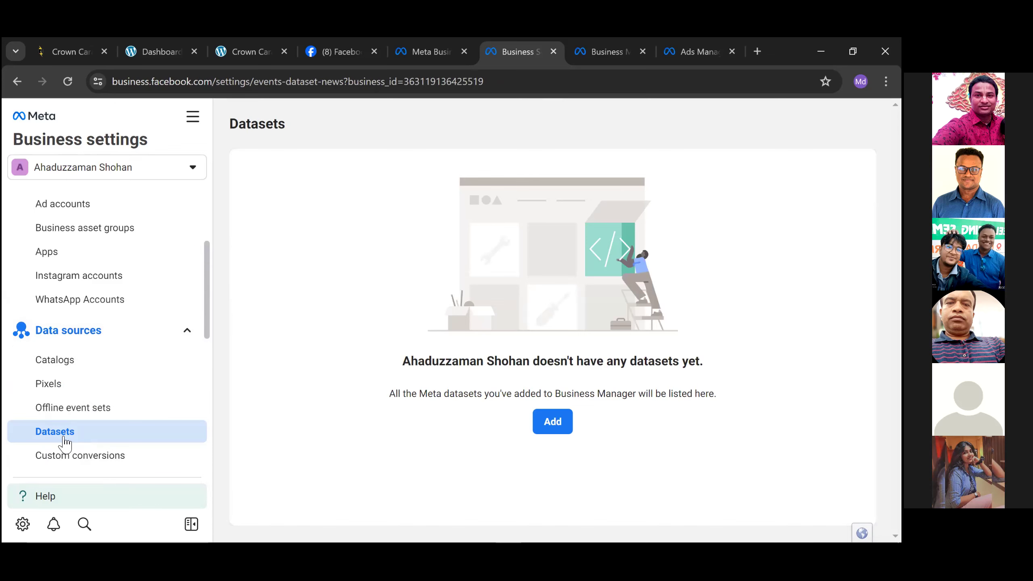
Create a new dataset named "Crown Pixel".
{"action": "left_click", "coordinate": [549, 420]}
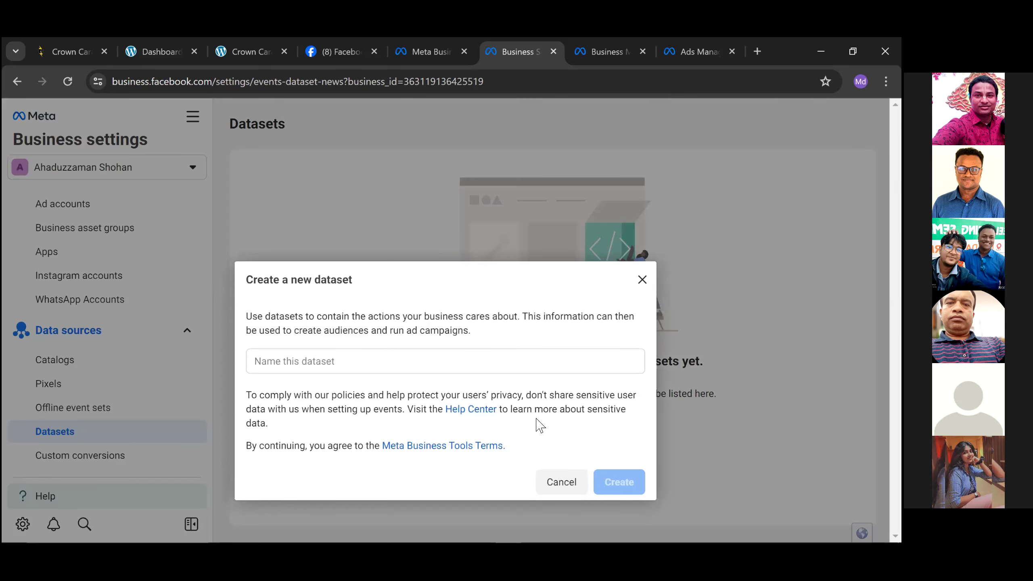
{"action": "left_click", "coordinate": [365, 362]}
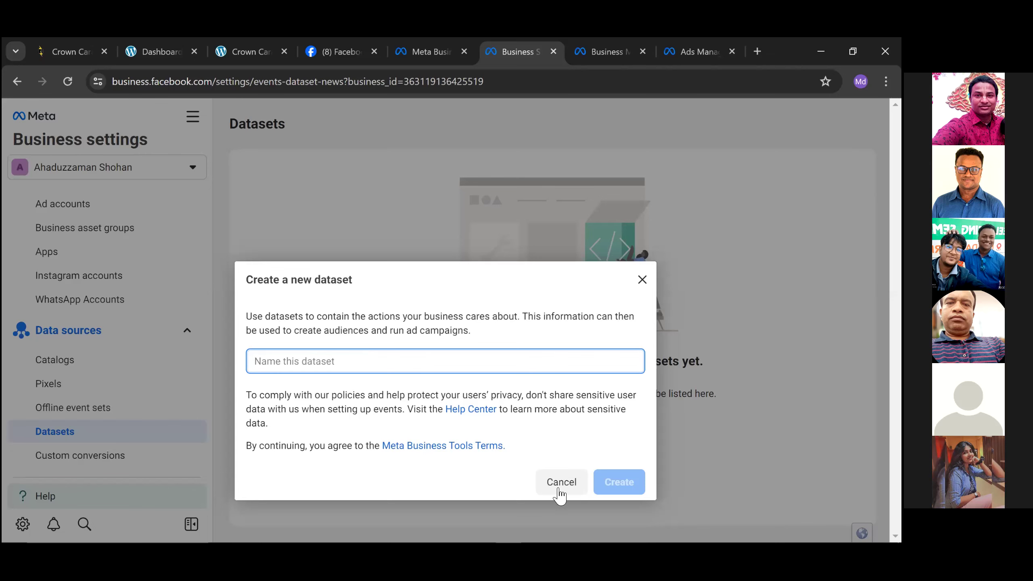
{"action": "left_click", "coordinate": [252, 52]}
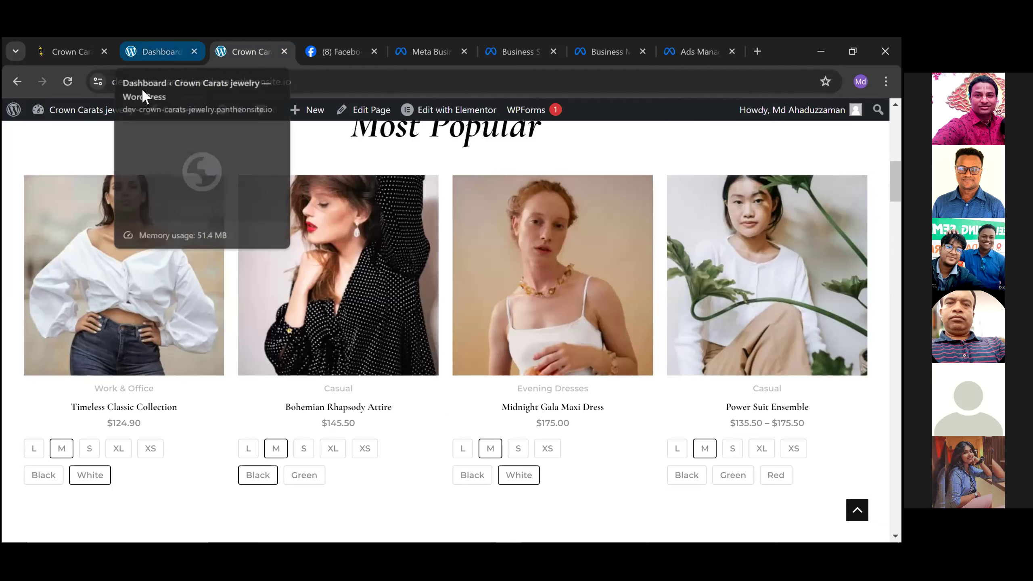
{"action": "left_click", "coordinate": [508, 45]}
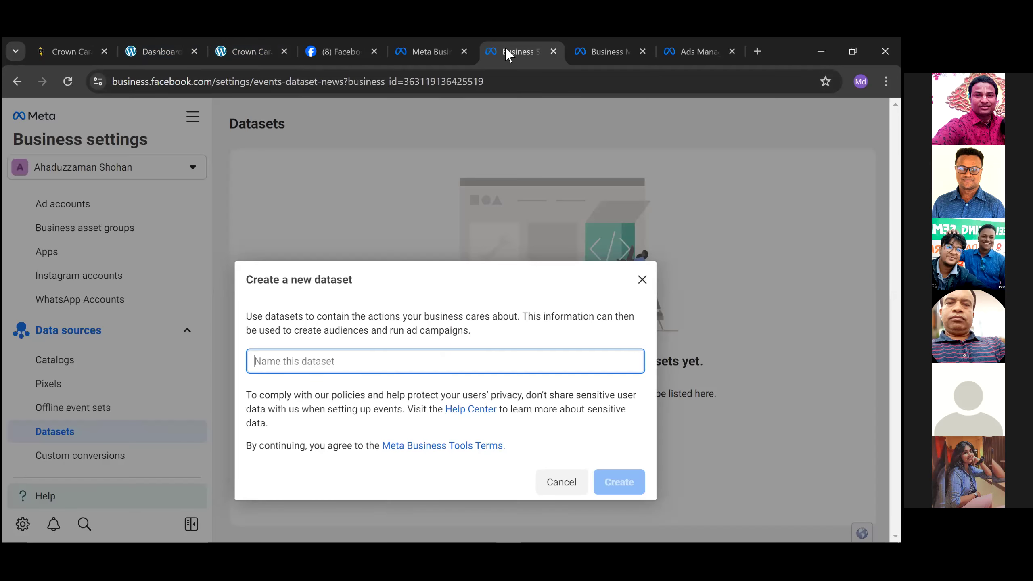
{"action": "type", "text": "Crown "}
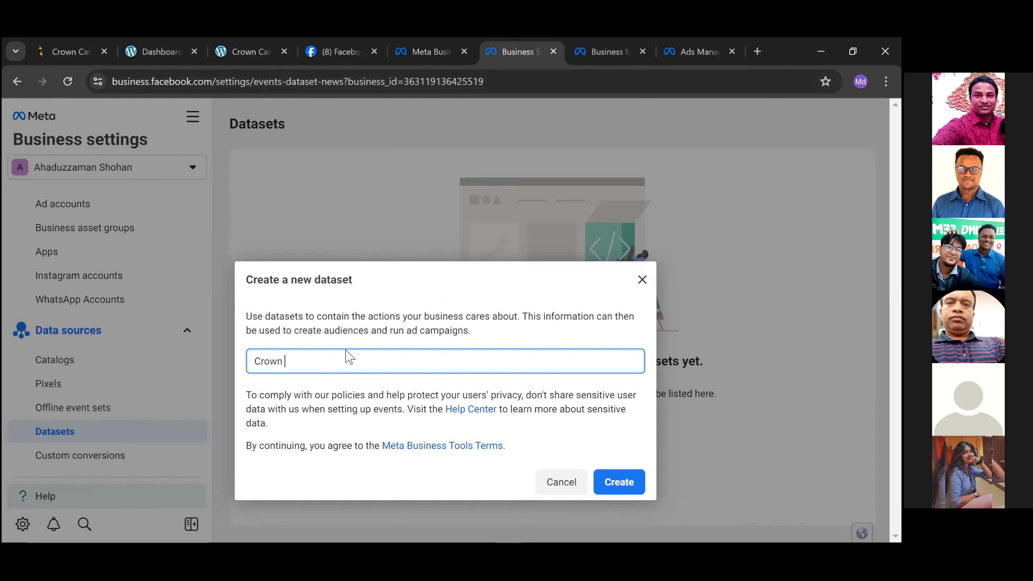
{"action": "type", "text": "Pixel"}
{"action": "left_click", "coordinate": [614, 480]}
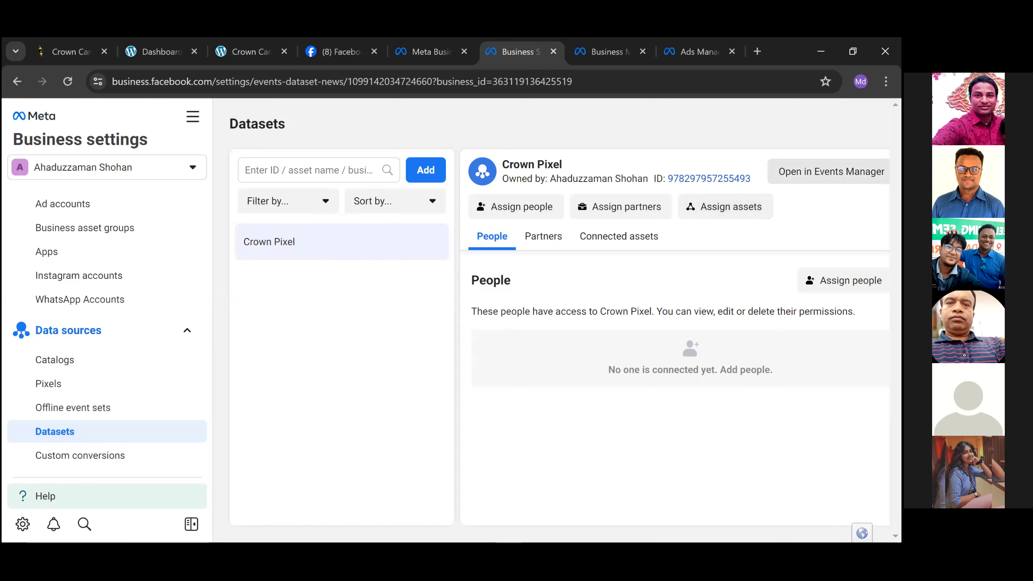
Open the Crown Pixel dataset in Events Manager and dismiss the notice about web campaign setup improvements.
{"action": "left_click", "coordinate": [826, 171]}
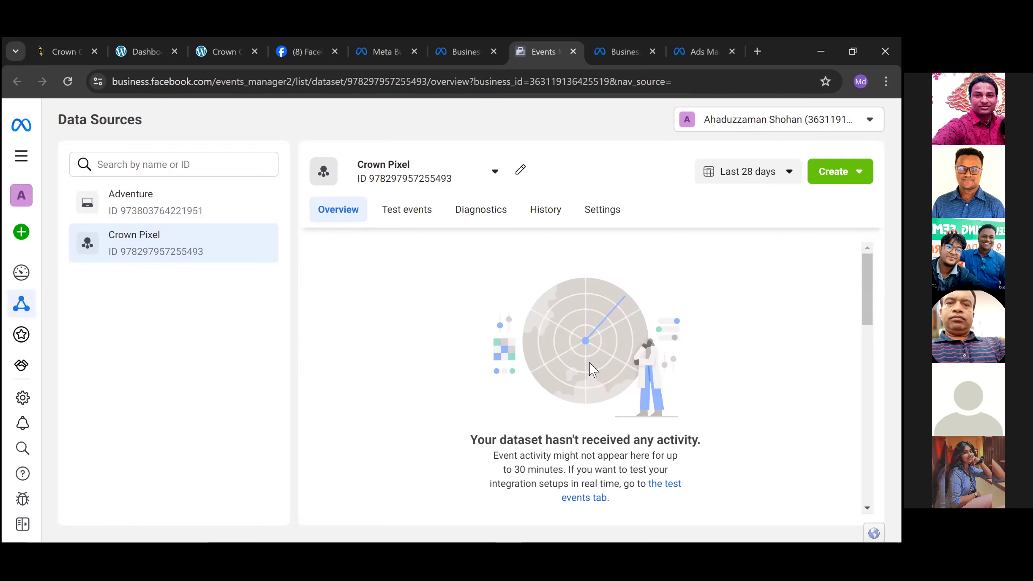
{"action": "scroll", "coordinate": [618, 349], "scroll_direction": "down", "scroll_amount": 2}
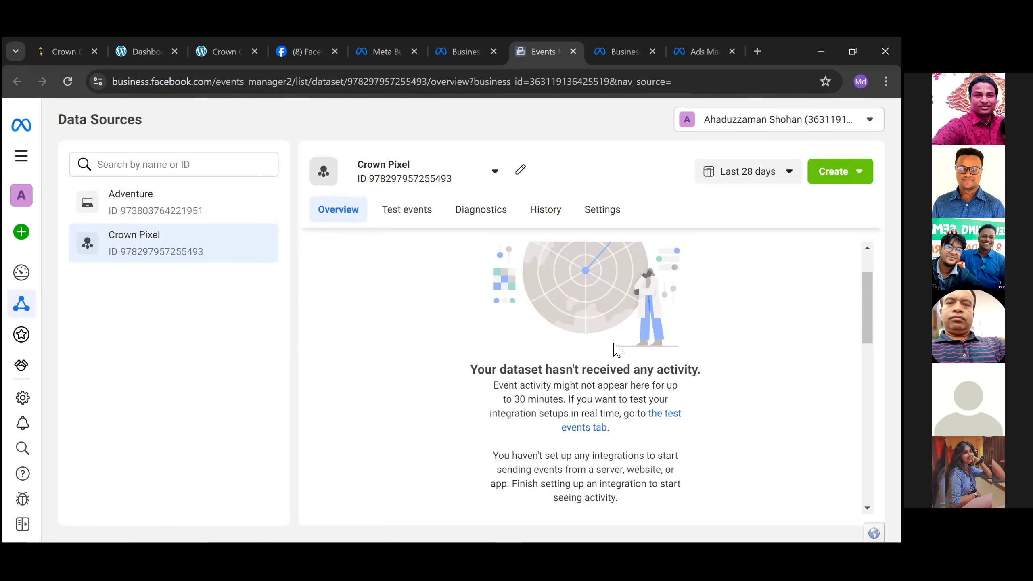
{"action": "scroll", "coordinate": [618, 349], "scroll_direction": "down", "scroll_amount": 4}
{"action": "scroll", "coordinate": [617, 350], "scroll_direction": "down", "scroll_amount": 6}
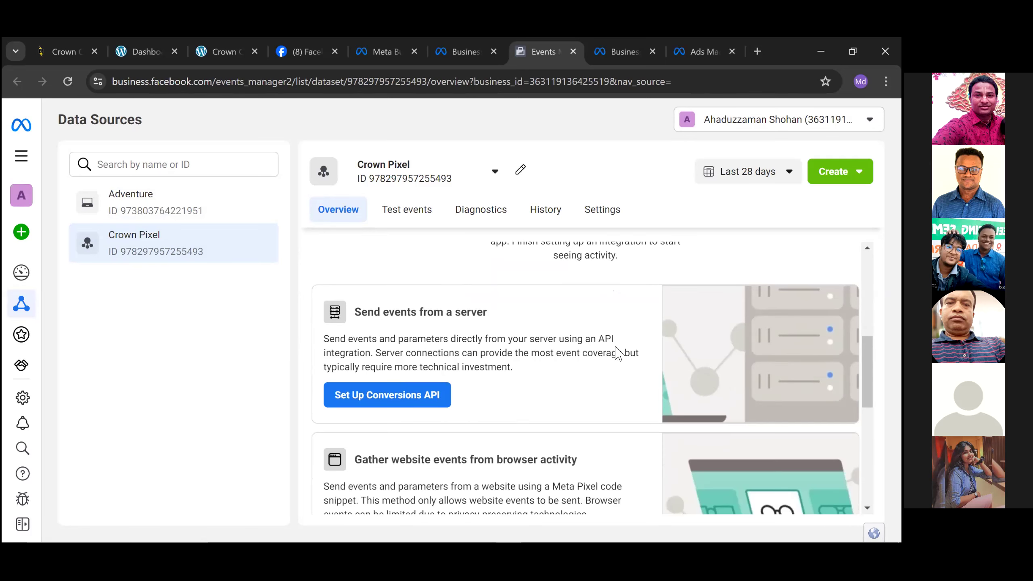
{"action": "scroll", "coordinate": [618, 354], "scroll_direction": "up", "scroll_amount": 12}
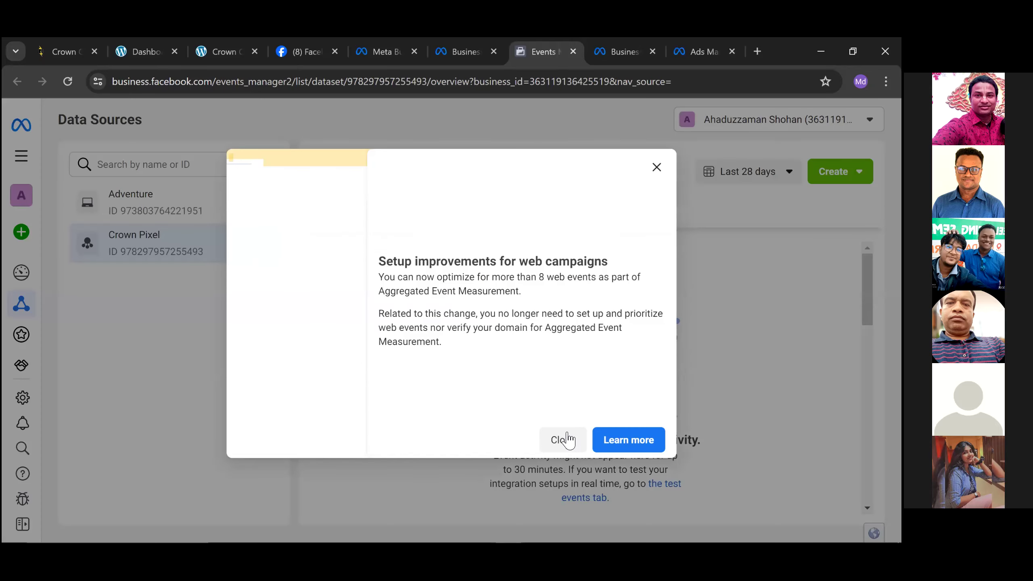
{"action": "left_click", "coordinate": [563, 440]}
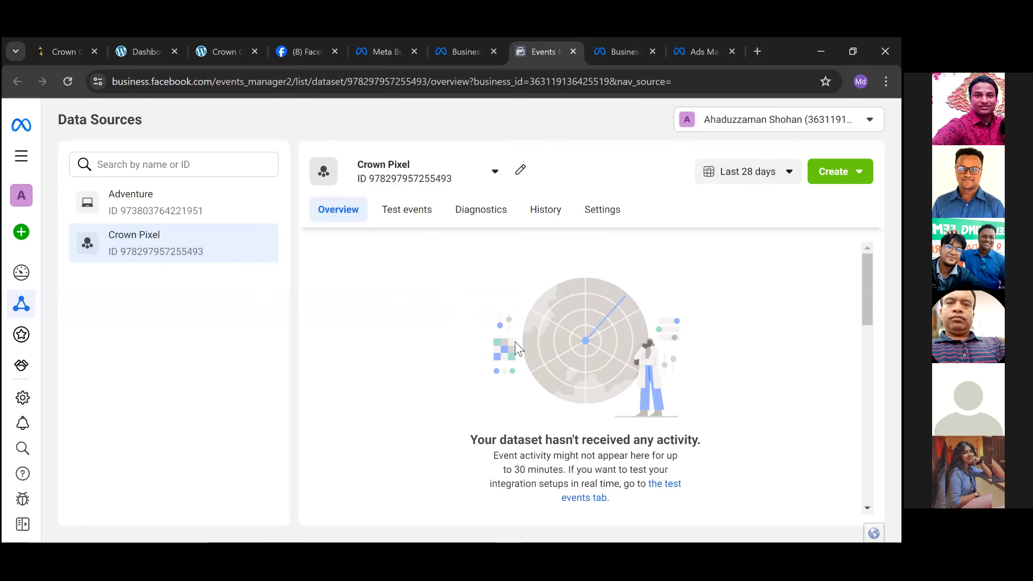
Start the Meta Pixel setup for gathering website events from browser activity, choosing manual code installation.
{"action": "scroll", "coordinate": [541, 336], "scroll_direction": "down", "scroll_amount": 5}
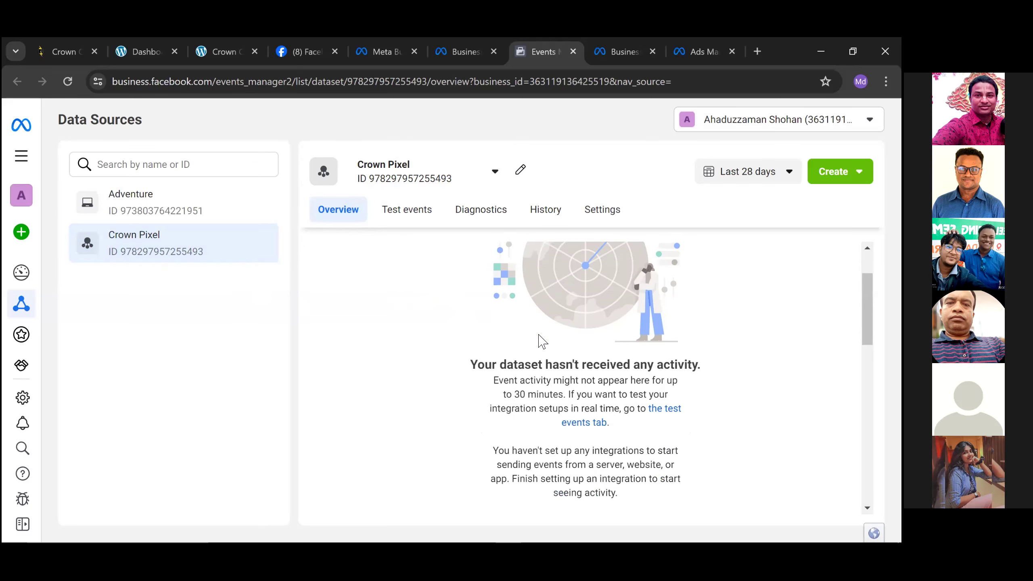
{"action": "scroll", "coordinate": [541, 341], "scroll_direction": "down", "scroll_amount": 3}
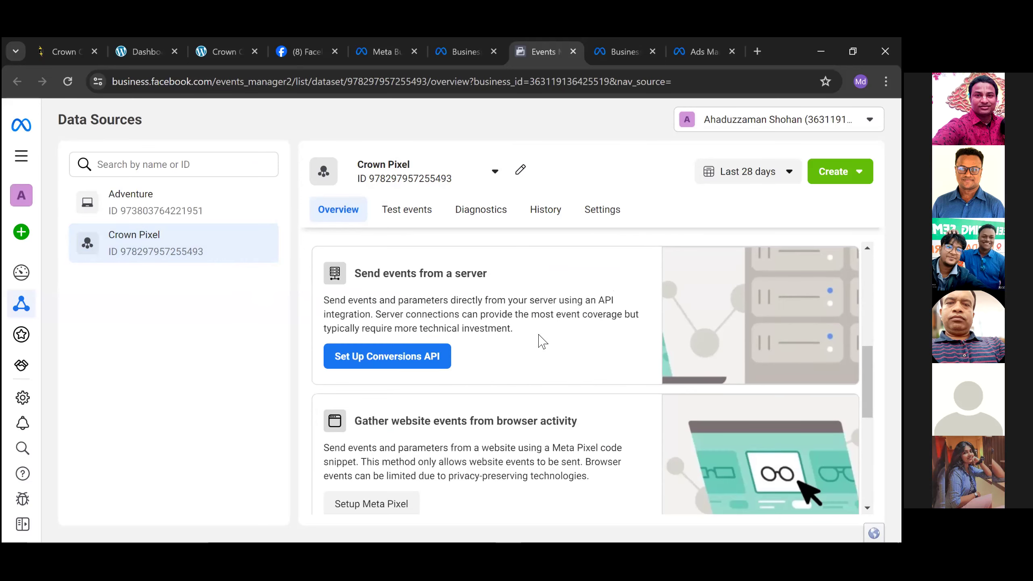
{"action": "scroll", "coordinate": [418, 477], "scroll_direction": "down", "scroll_amount": 2}
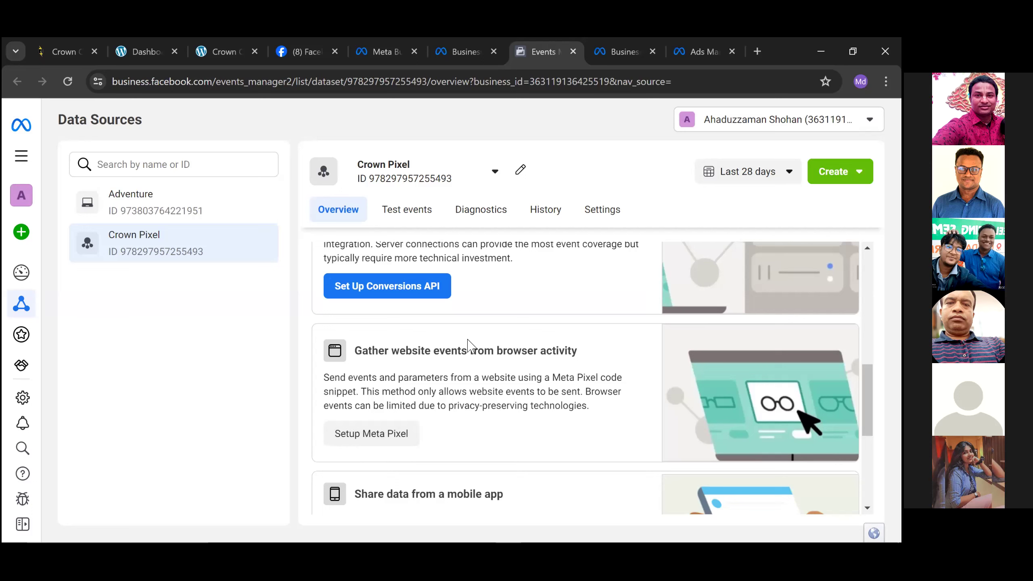
{"action": "left_click", "coordinate": [382, 437]}
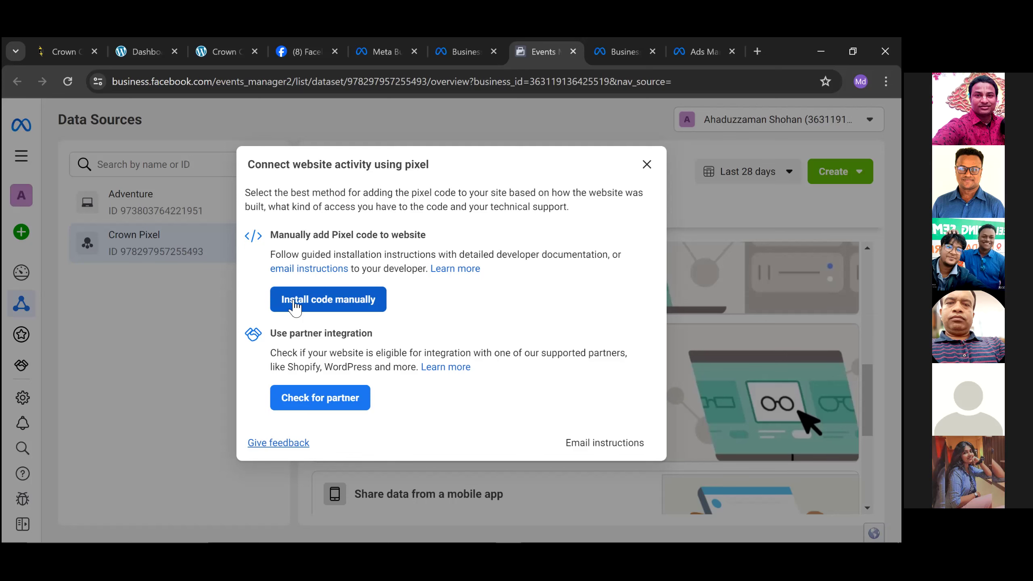
{"action": "left_click", "coordinate": [340, 300]}
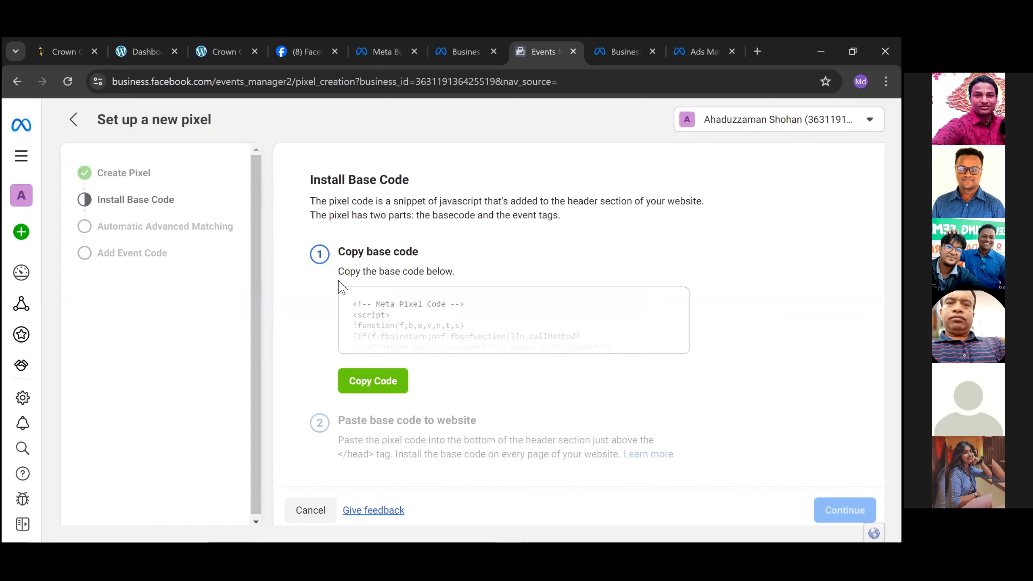
Read the base code installation instructions, focusing on where to paste the code relative to the </head> tag.
{"action": "left_click_drag", "start_coordinate": [345, 252], "coordinate": [423, 252]}
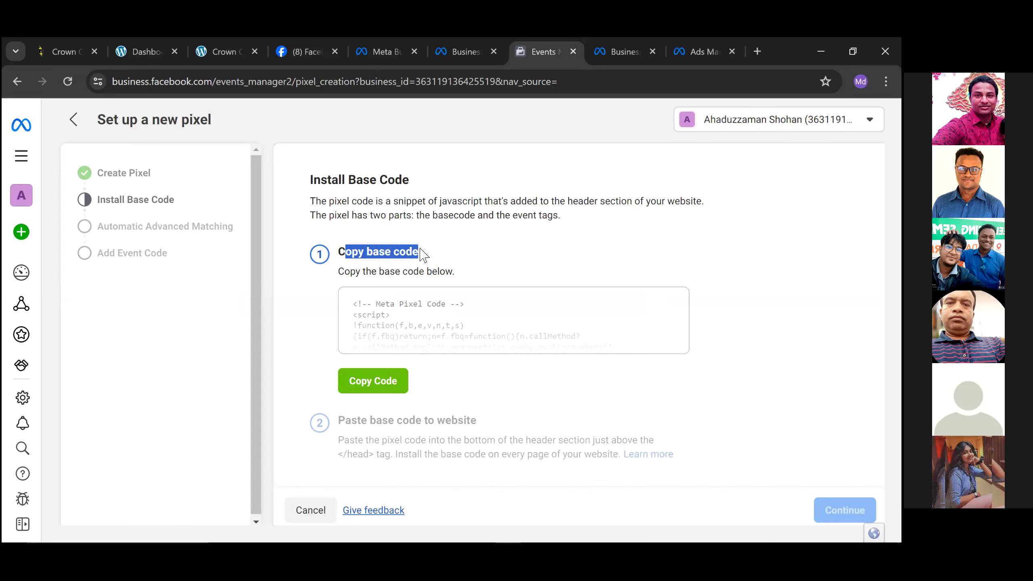
{"action": "left_click", "coordinate": [341, 457]}
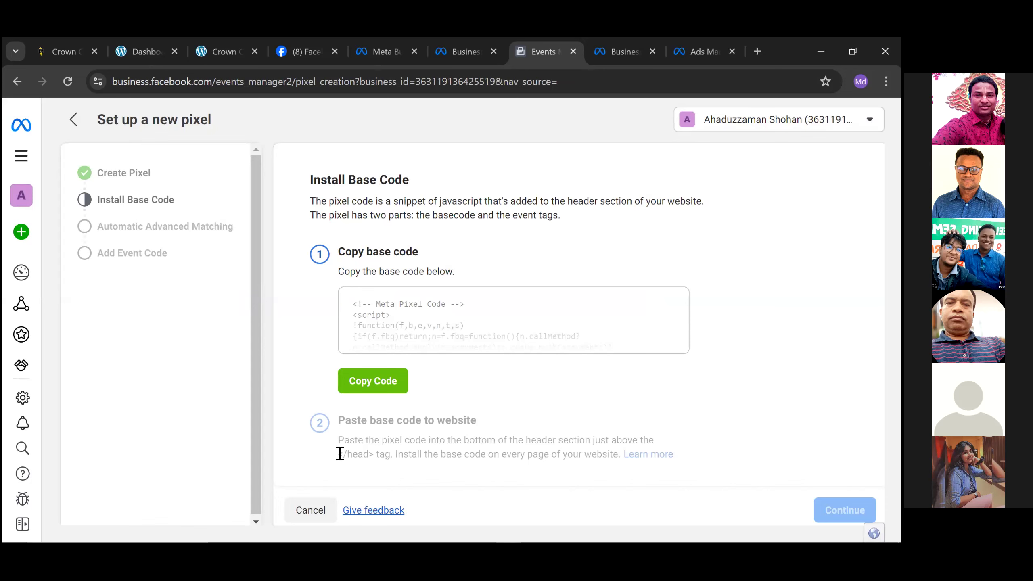
{"action": "left_click_drag", "start_coordinate": [368, 441], "coordinate": [647, 441]}
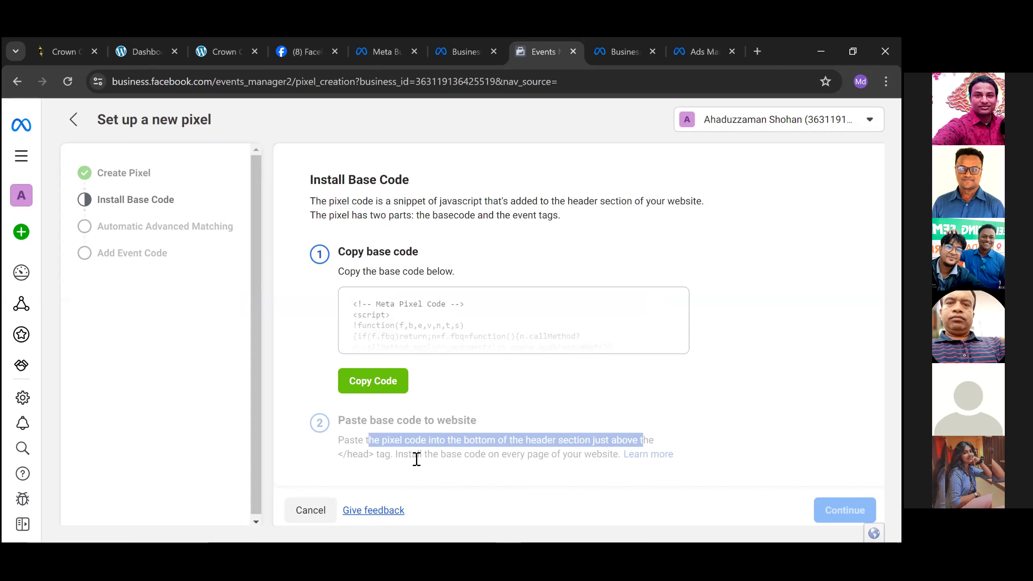
{"action": "left_click", "coordinate": [474, 454]}
{"action": "left_click_drag", "start_coordinate": [475, 454], "coordinate": [586, 450]}
{"action": "left_click_drag", "start_coordinate": [567, 451], "coordinate": [620, 452]}
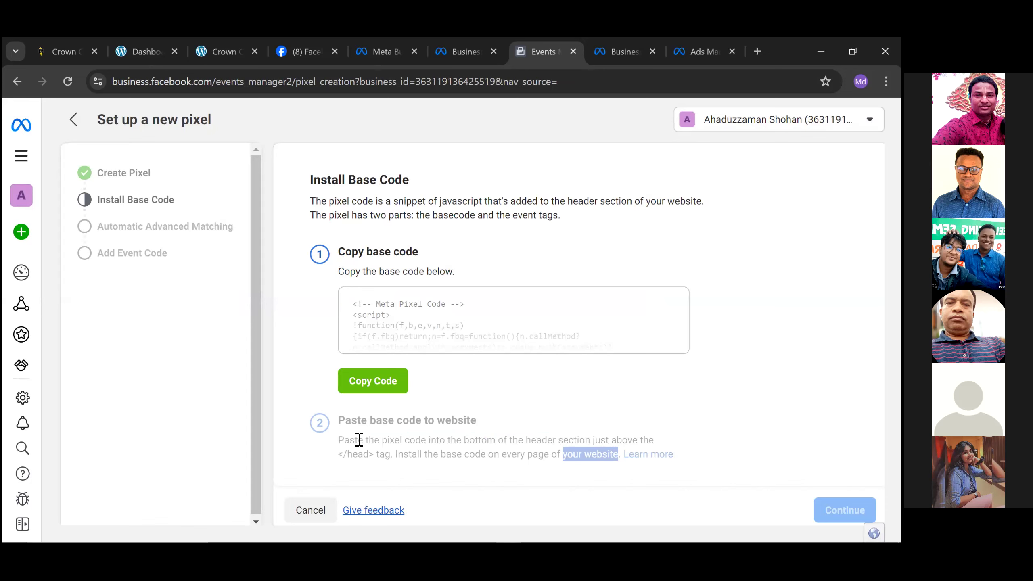
{"action": "left_click_drag", "start_coordinate": [348, 453], "coordinate": [335, 456]}
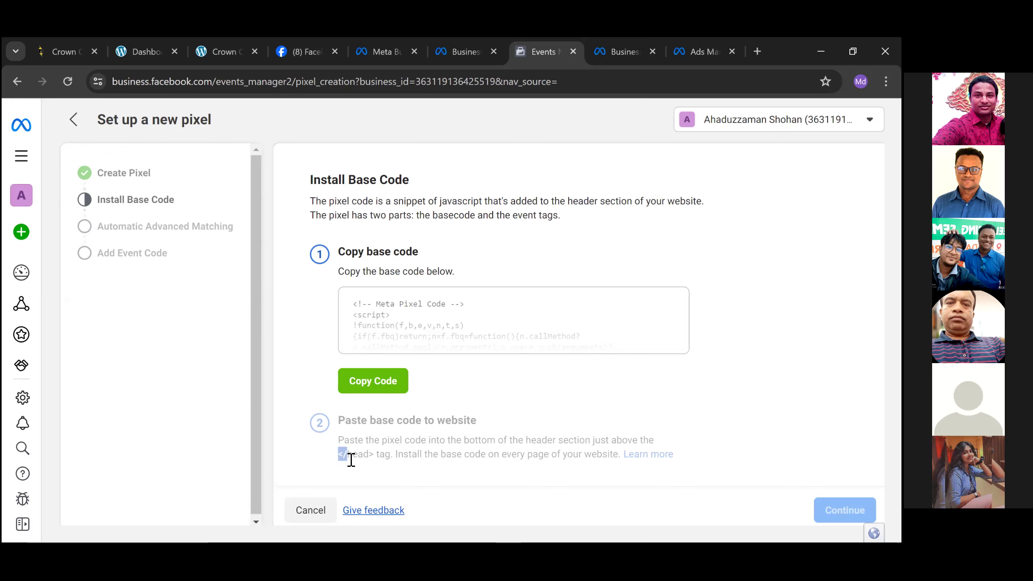
{"action": "left_click", "coordinate": [382, 310]}
{"action": "left_click_drag", "start_coordinate": [375, 458], "coordinate": [344, 455]}
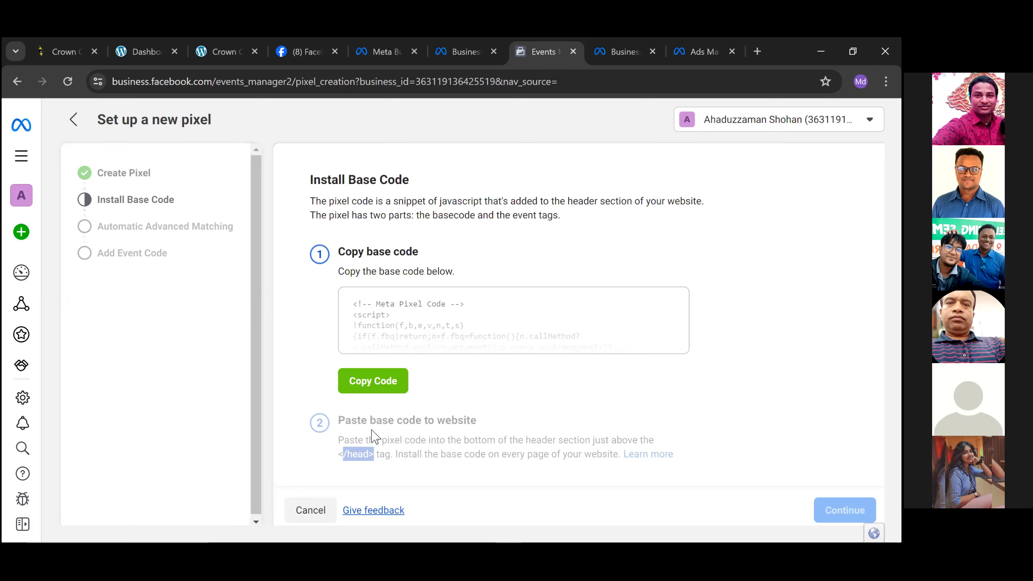
{"action": "left_click", "coordinate": [430, 421]}
{"action": "left_click_drag", "start_coordinate": [370, 455], "coordinate": [339, 456]}
{"action": "left_click", "coordinate": [401, 326]}
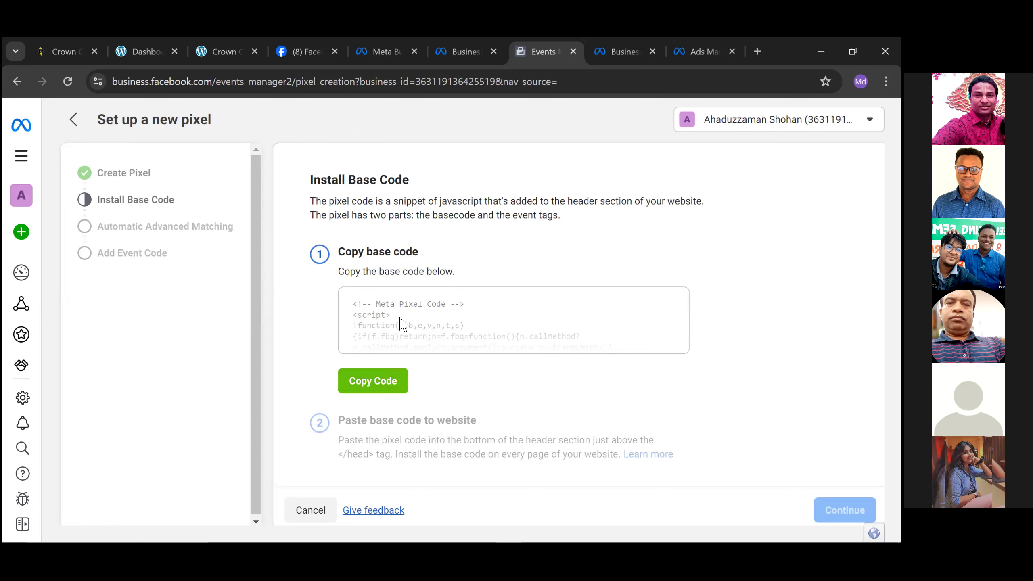
Copy the Meta Pixel base code to the clipboard.
{"action": "left_click", "coordinate": [380, 383]}
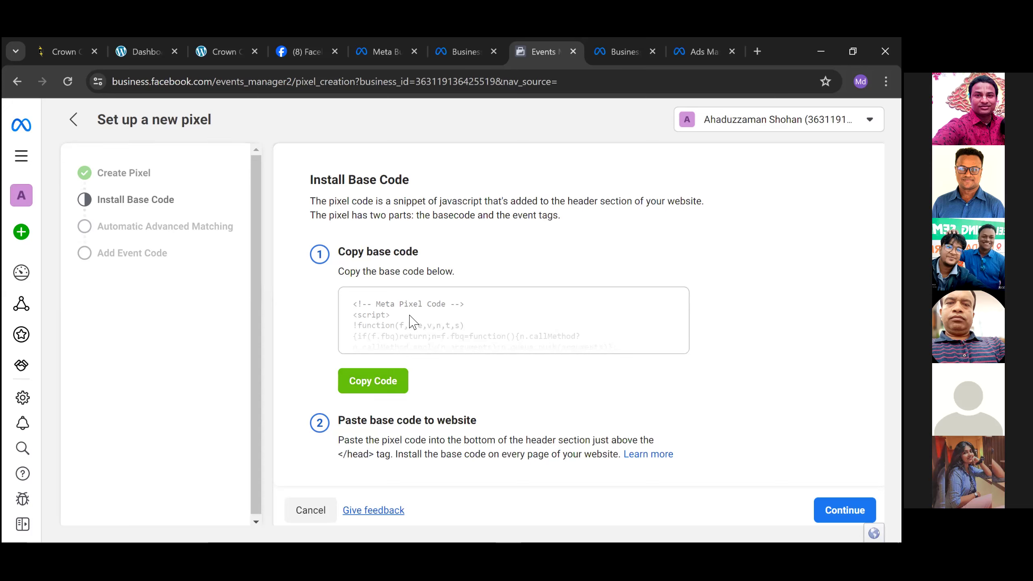
{"action": "left_click", "coordinate": [369, 387]}
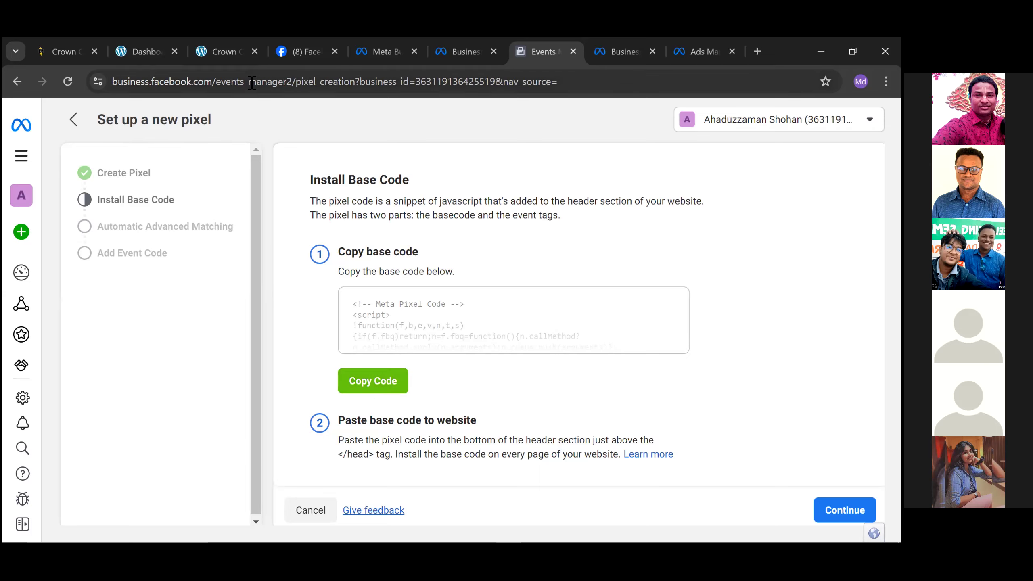
Go to the Crown Carats site's WordPress admin dashboard by adding /wp-admin to the site address.
{"action": "left_click", "coordinate": [220, 51]}
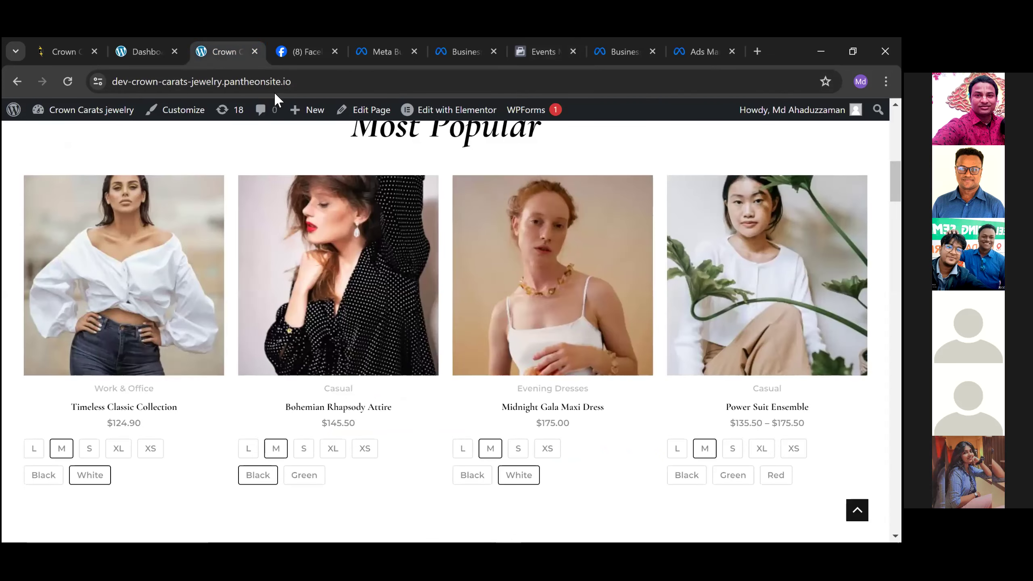
{"action": "left_click", "coordinate": [313, 82]}
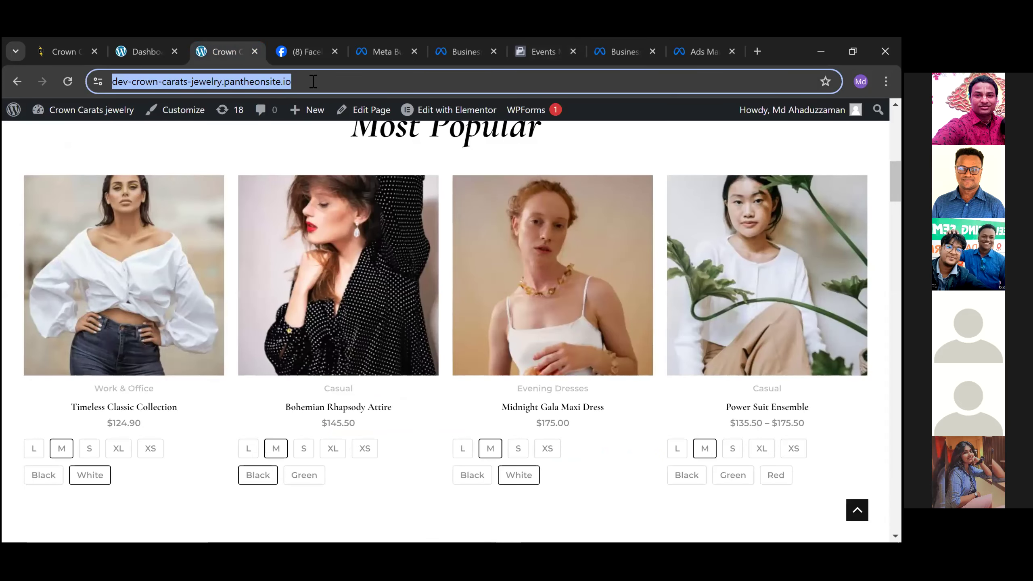
{"action": "left_click", "coordinate": [313, 82]}
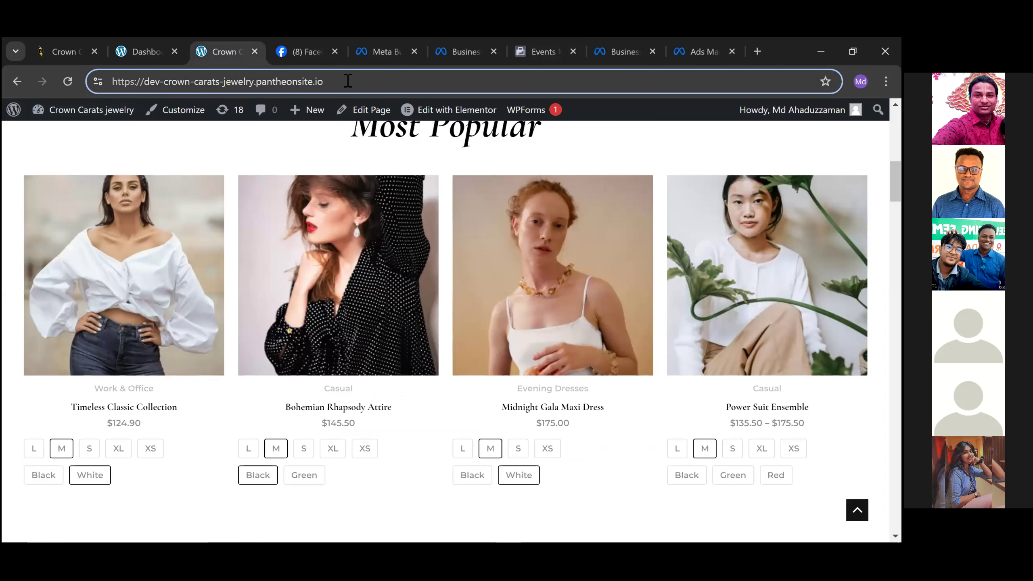
{"action": "type", "text": "/"}
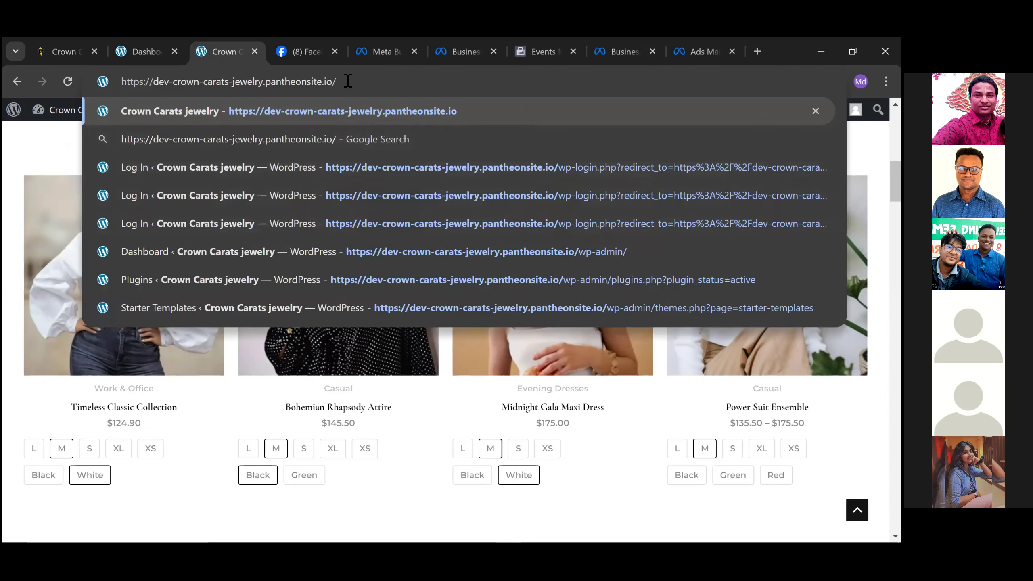
{"action": "type", "text": "wp"}
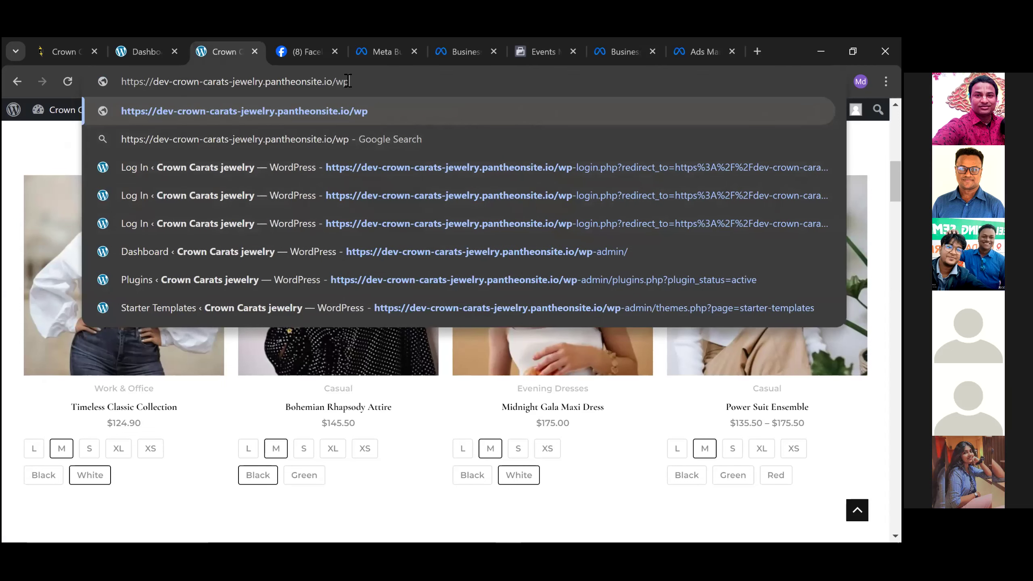
{"action": "type", "text": "-admin"}
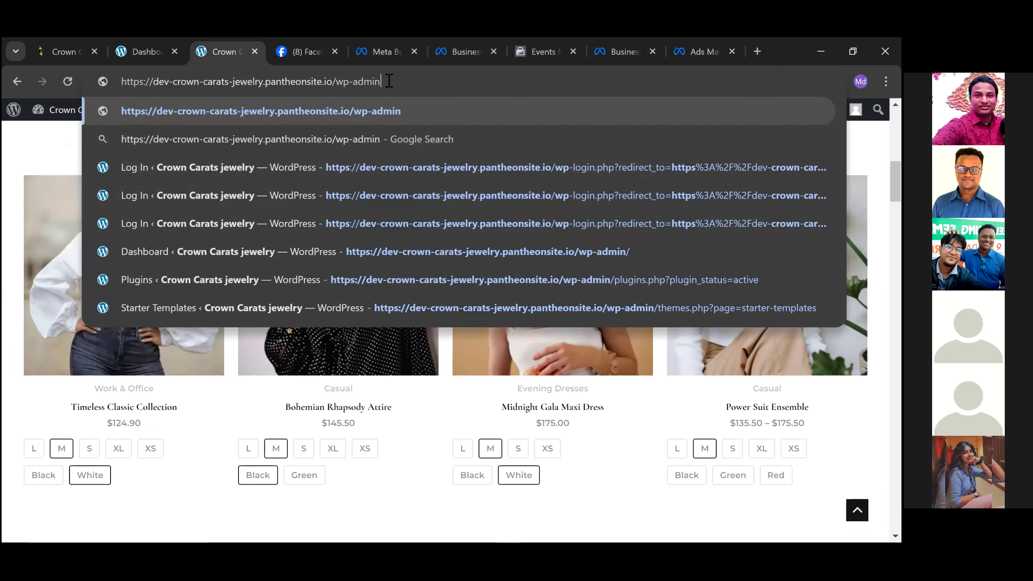
{"action": "key", "text": "Return"}
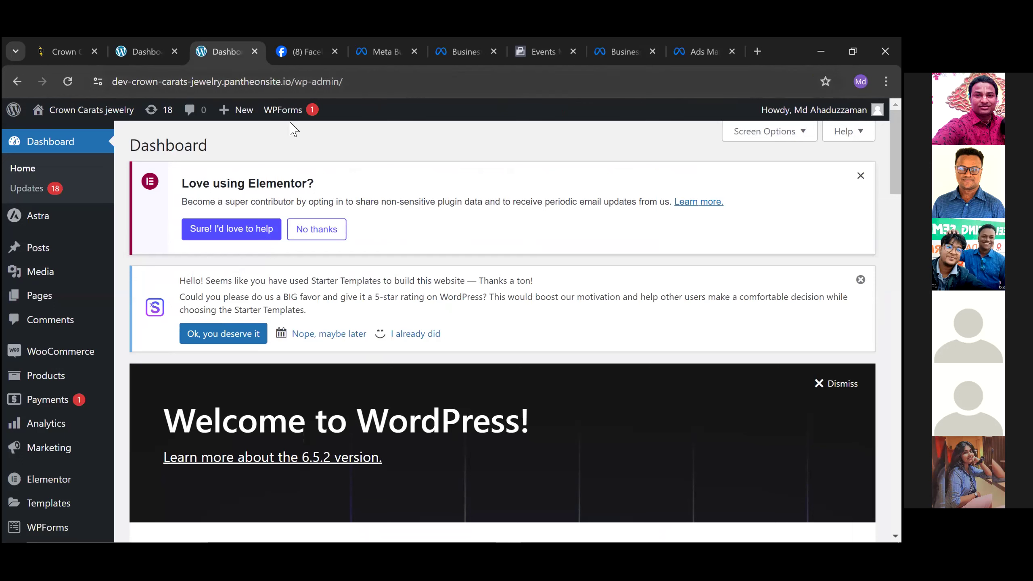
{"action": "mouse_move", "coordinate": [90, 433]}
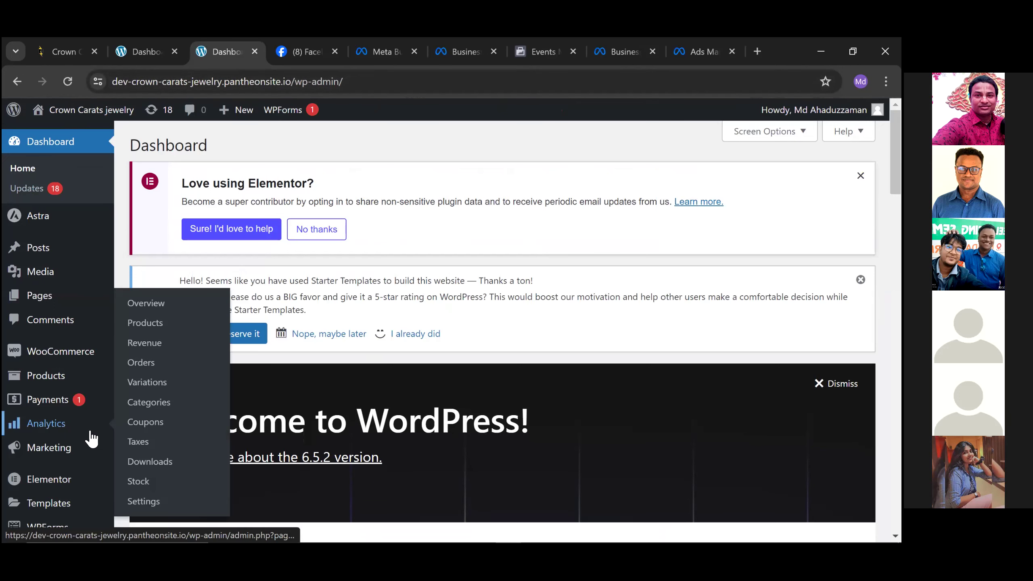
{"action": "left_click", "coordinate": [377, 81]}
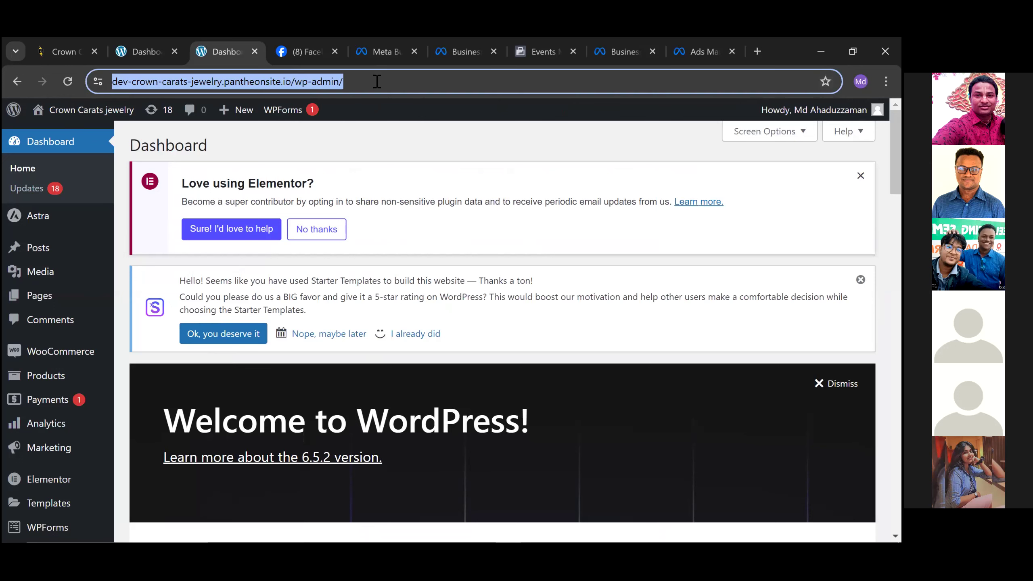
{"action": "left_click", "coordinate": [376, 81]}
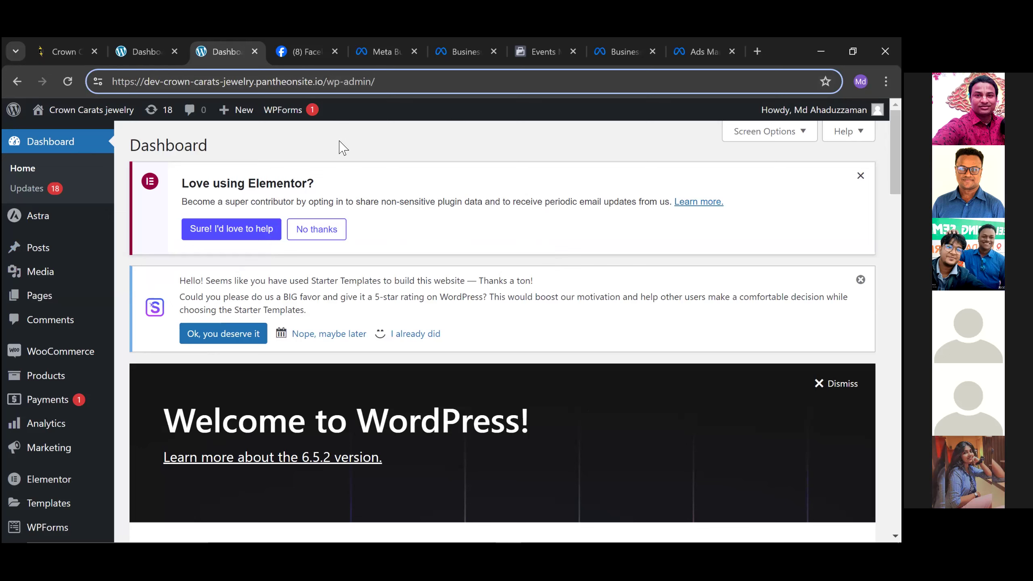
{"action": "left_click", "coordinate": [76, 187]}
{"action": "left_click", "coordinate": [537, 51]}
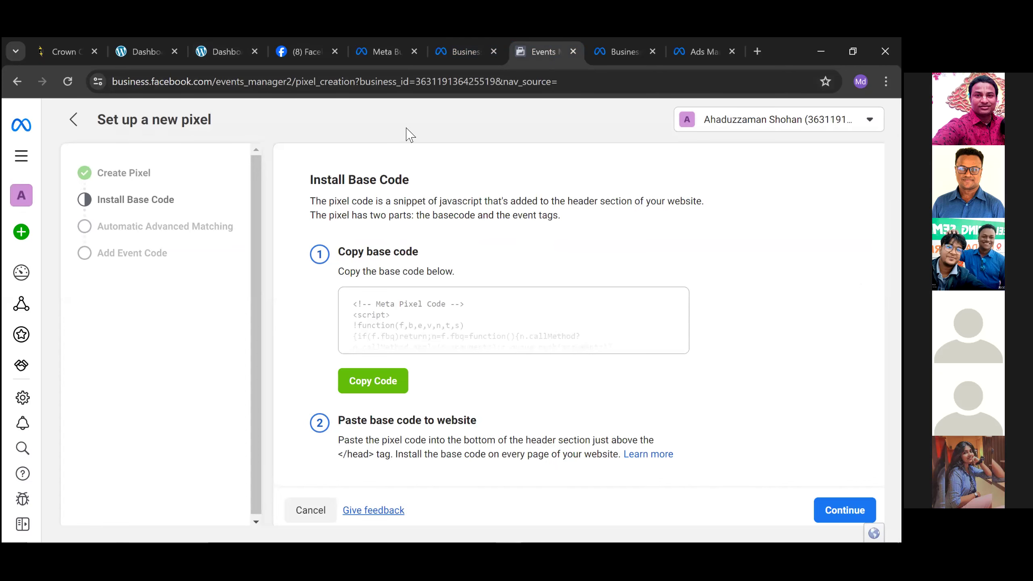
{"action": "left_click", "coordinate": [206, 52]}
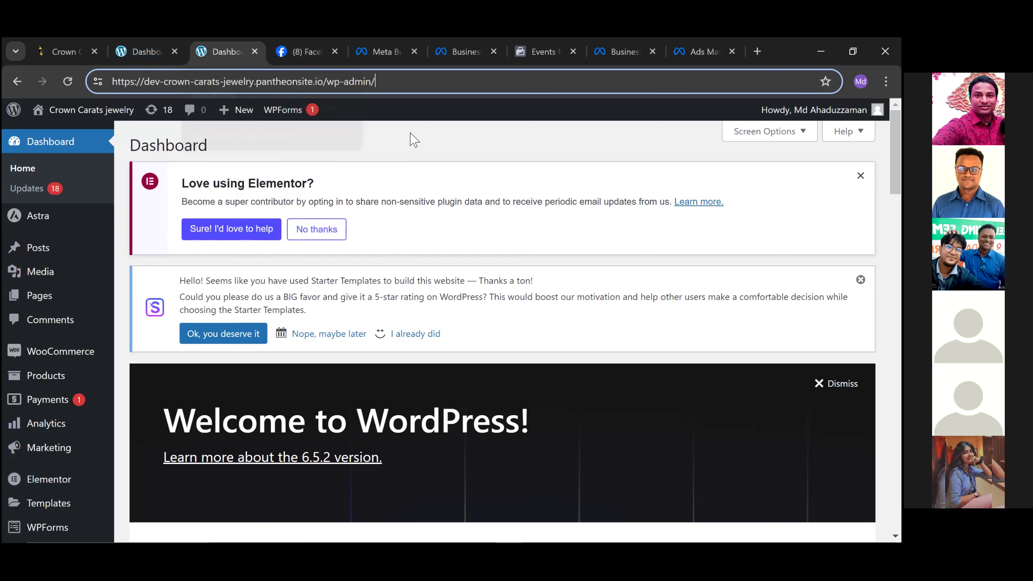
{"action": "left_click", "coordinate": [447, 149]}
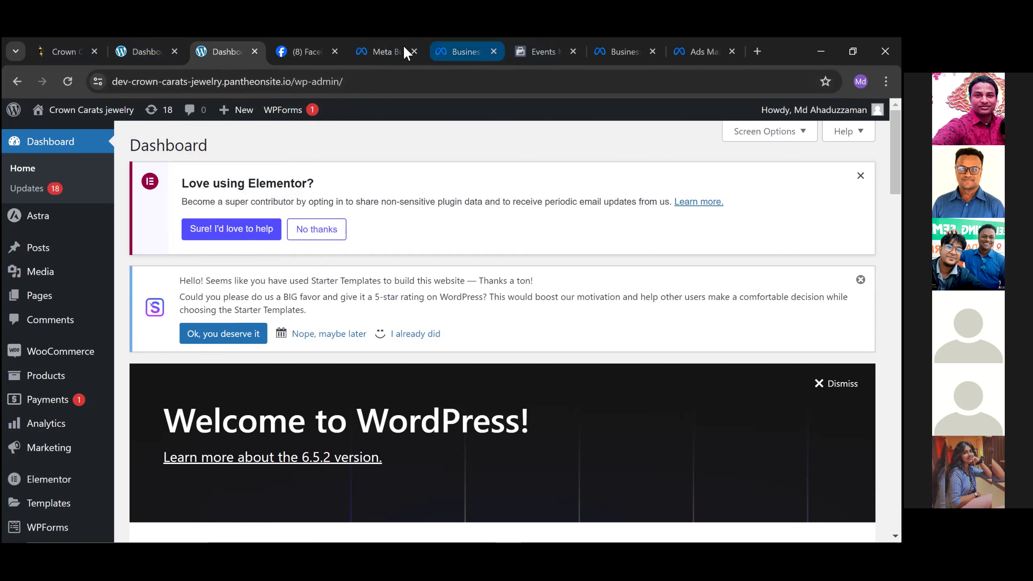
{"action": "left_click", "coordinate": [379, 51]}
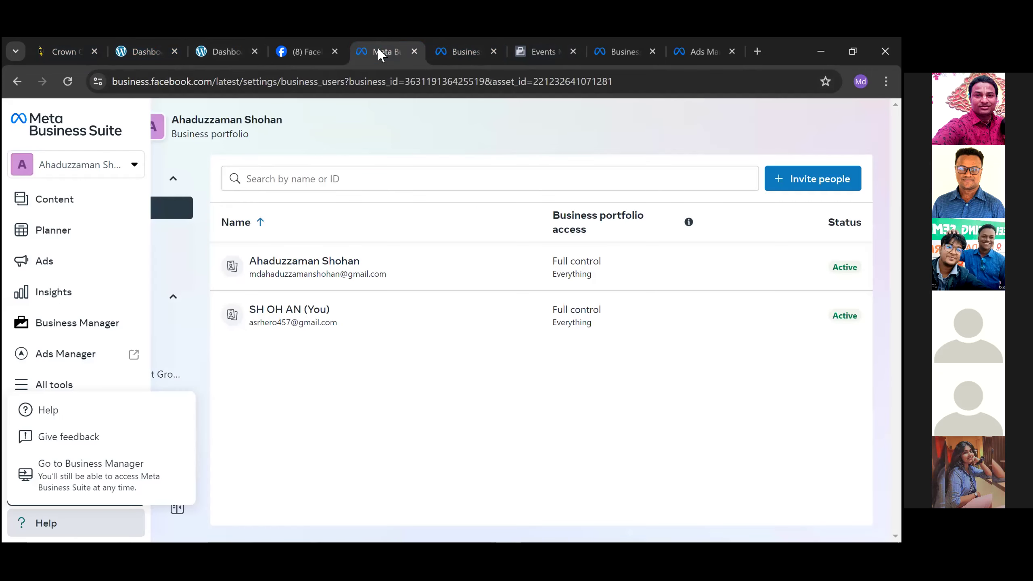
{"action": "left_click", "coordinate": [442, 50]}
Open the Crown Carats storefront in a new tab from the dashboard and look over its Most Popular products.
{"action": "left_click", "coordinate": [226, 52]}
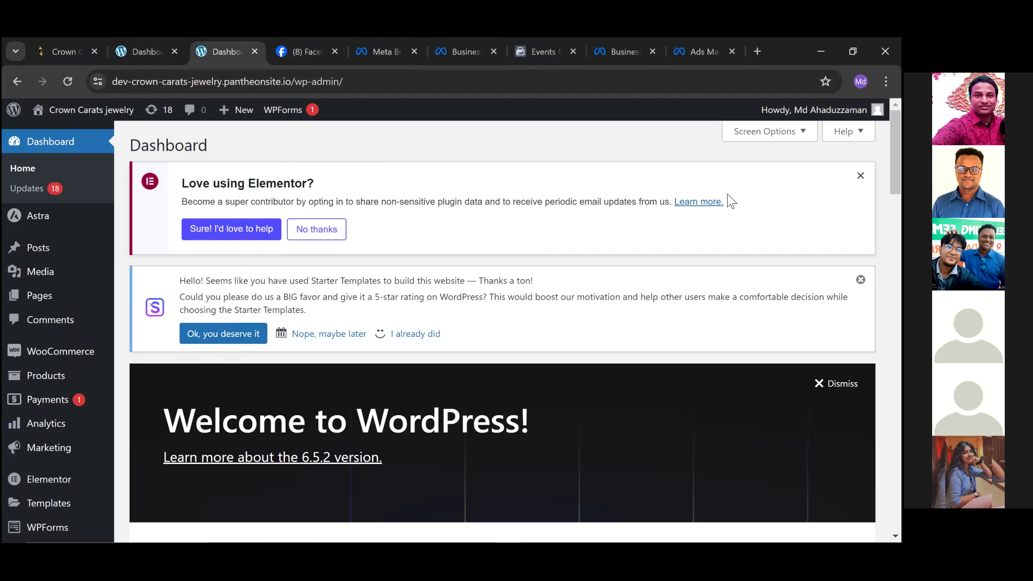
{"action": "mouse_move", "coordinate": [45, 116]}
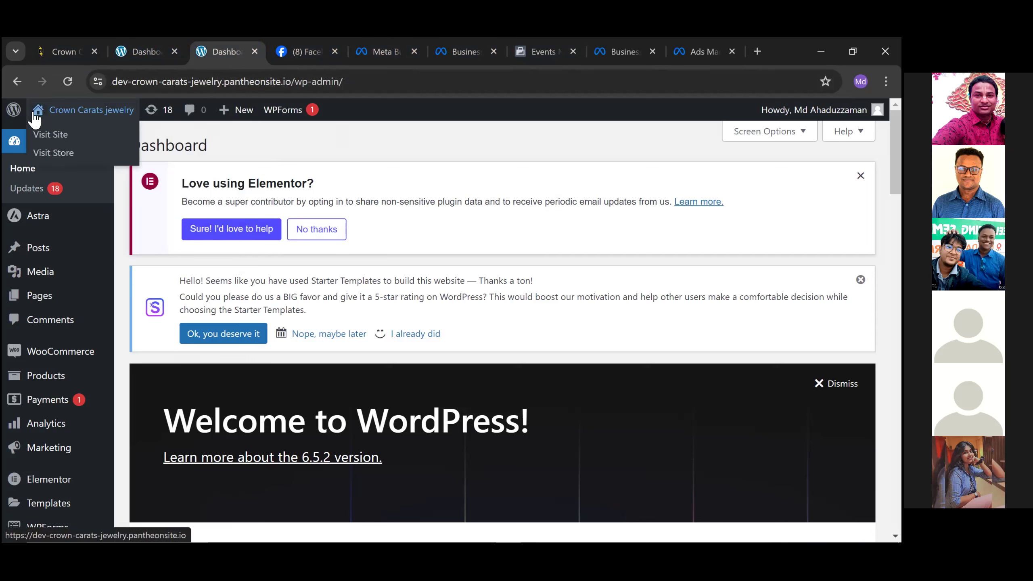
{"action": "right_click", "coordinate": [56, 131]}
{"action": "left_click", "coordinate": [106, 150]}
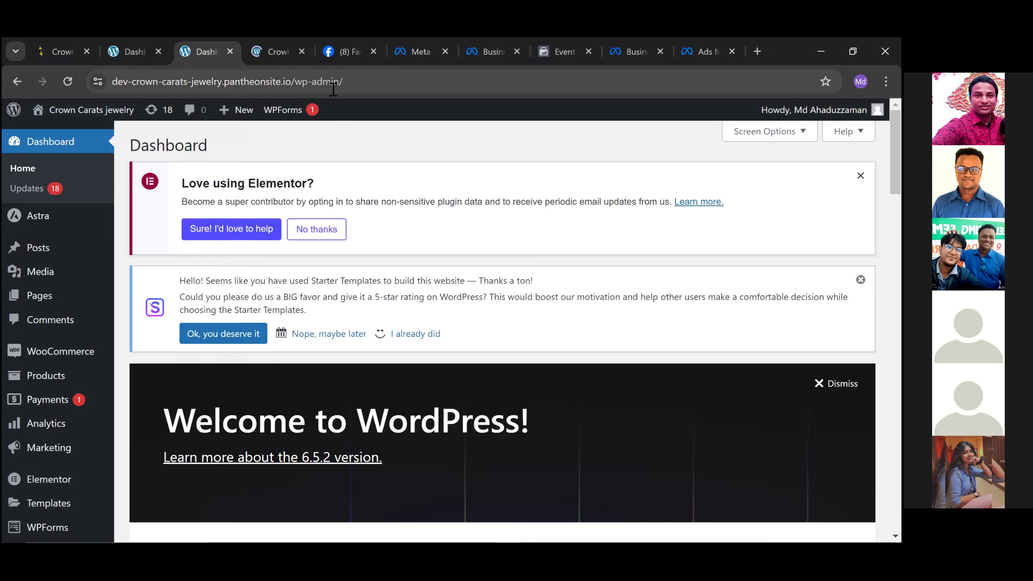
{"action": "left_click", "coordinate": [271, 49]}
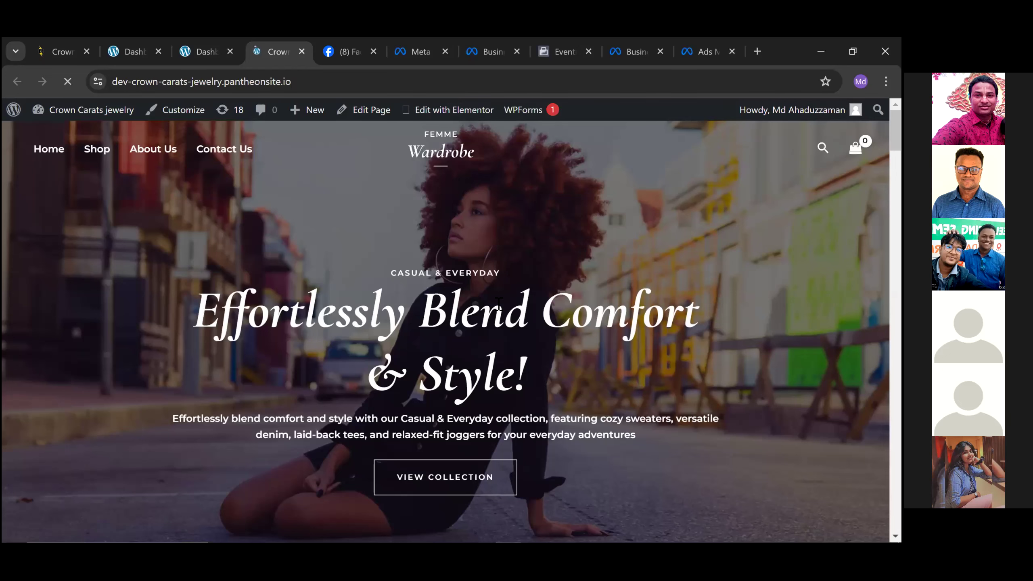
{"action": "scroll", "coordinate": [499, 305], "scroll_direction": "down", "scroll_amount": 5}
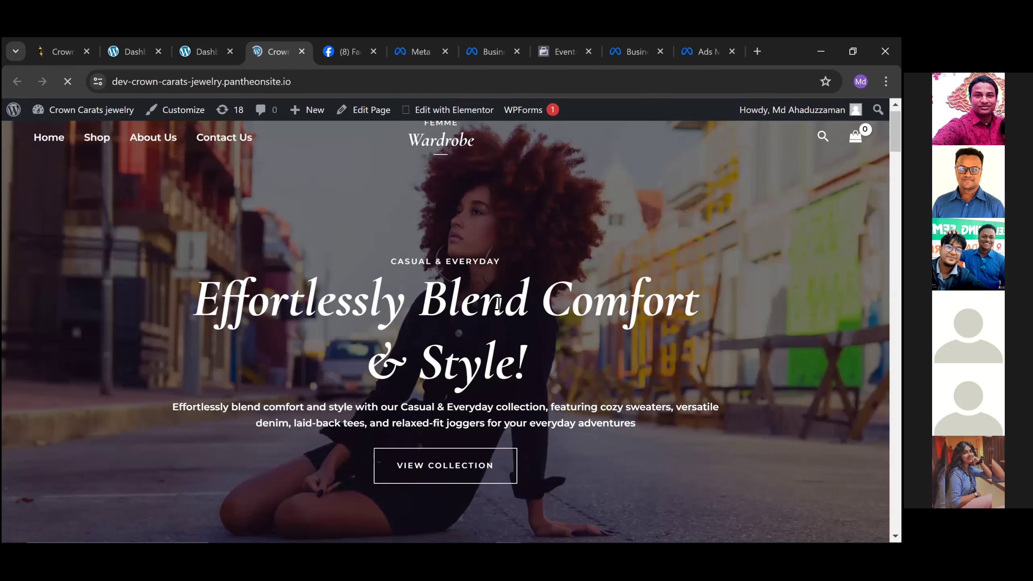
{"action": "scroll", "coordinate": [497, 302], "scroll_direction": "down", "scroll_amount": 8}
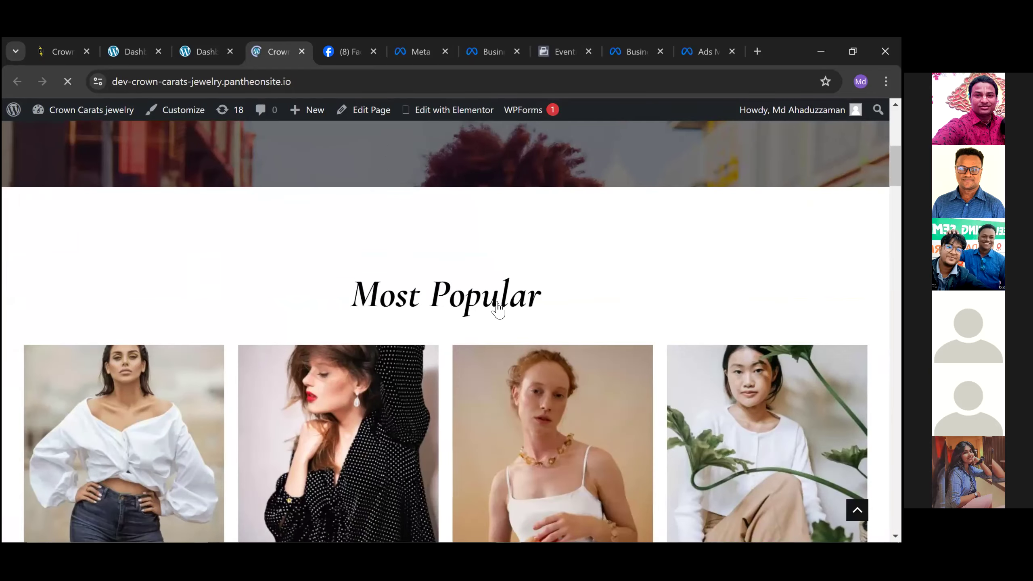
{"action": "scroll", "coordinate": [497, 309], "scroll_direction": "down", "scroll_amount": 8}
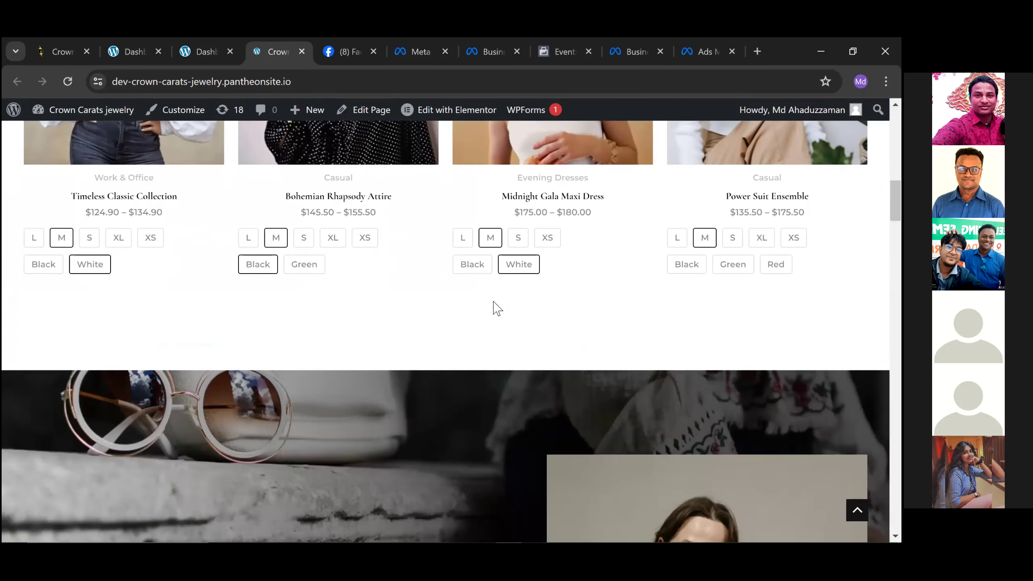
{"action": "scroll", "coordinate": [136, 198], "scroll_direction": "up", "scroll_amount": 5}
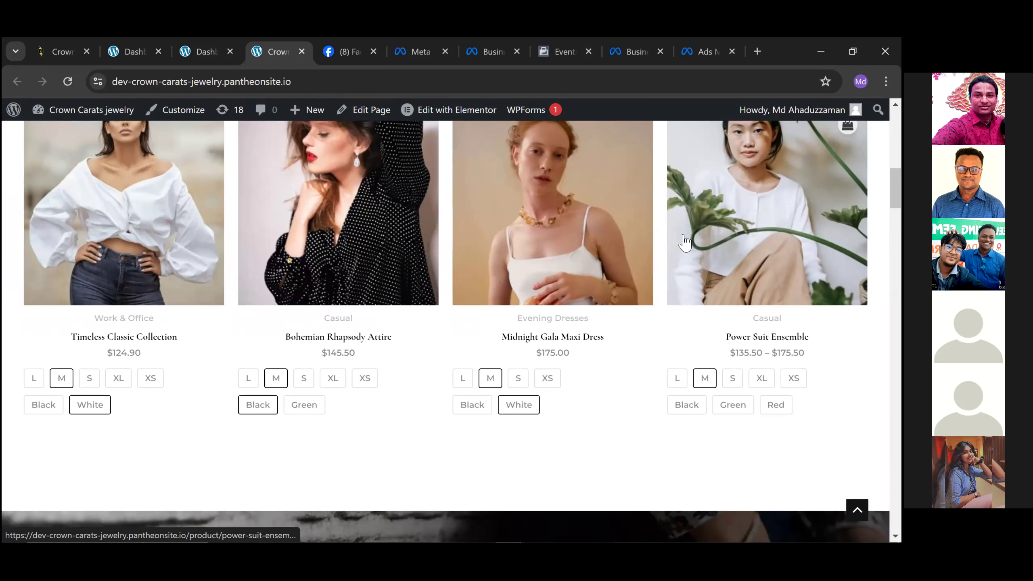
Return to the pixel setup in Events Manager and copy the base code again.
{"action": "left_click", "coordinate": [192, 48]}
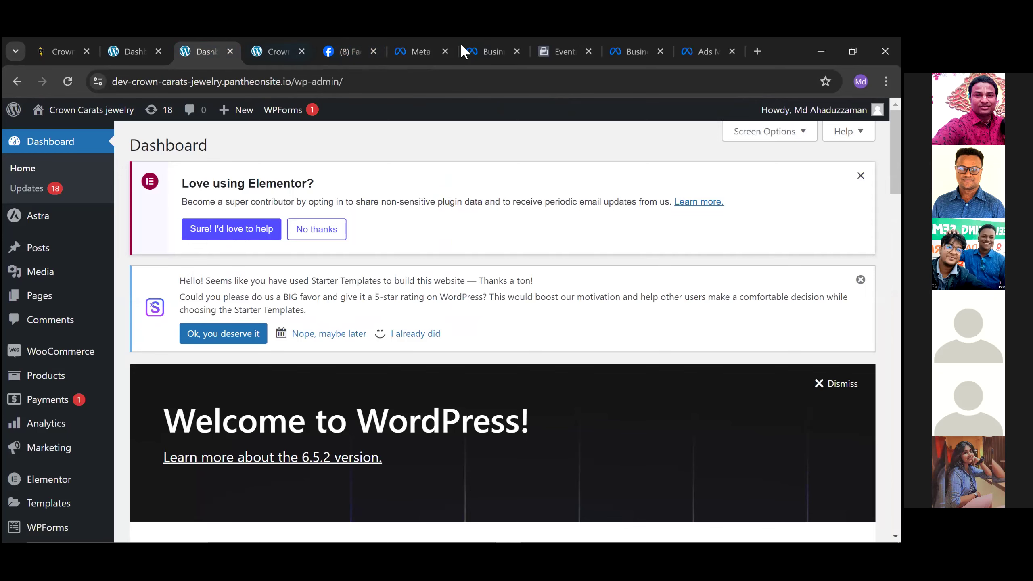
{"action": "left_click", "coordinate": [553, 51]}
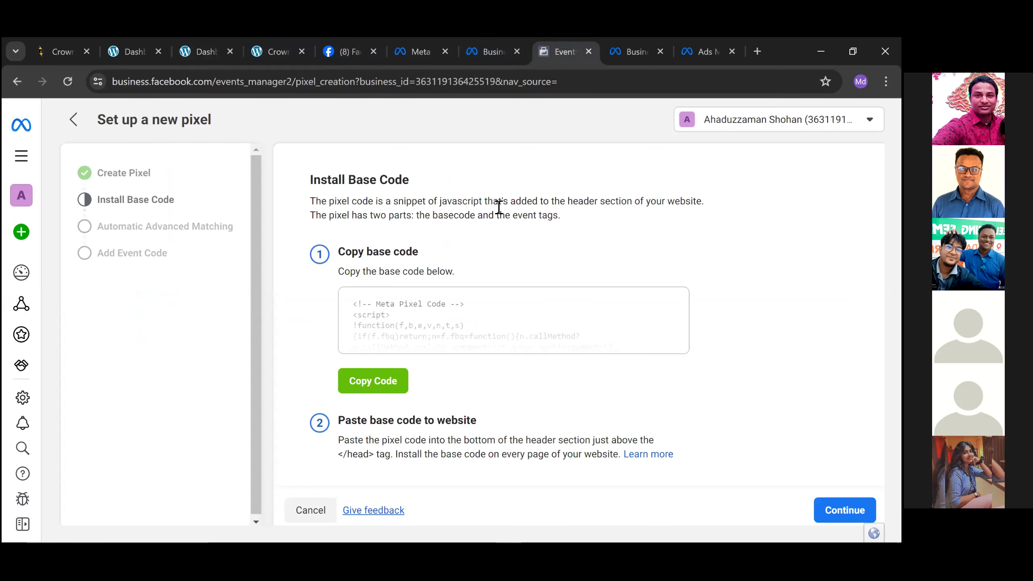
{"action": "left_click", "coordinate": [381, 383]}
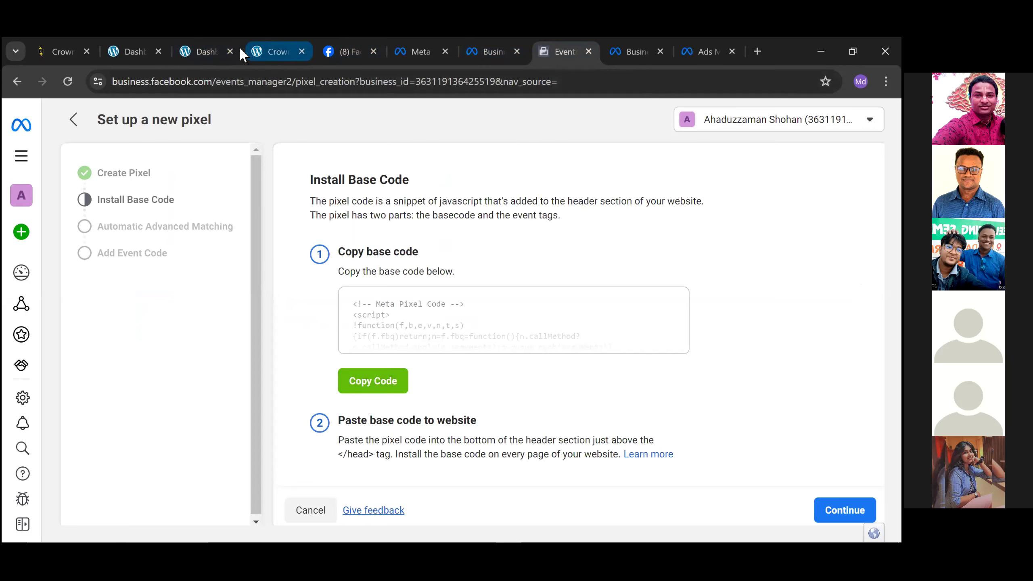
Open the Theme File Editor from the WordPress dashboard and accept the warning about editing the theme directly.
{"action": "left_click", "coordinate": [197, 48]}
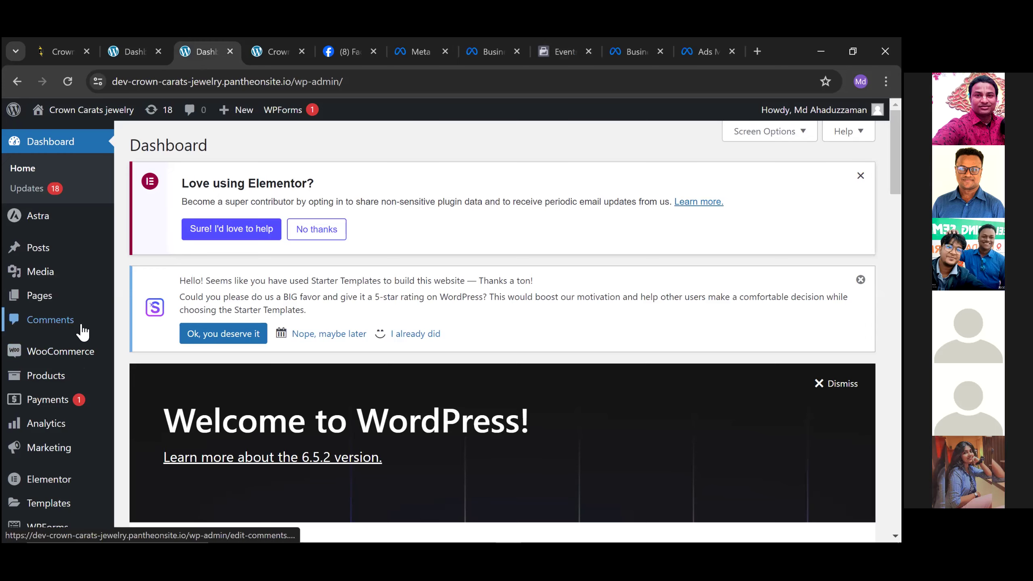
{"action": "scroll", "coordinate": [81, 331], "scroll_direction": "down", "scroll_amount": 2}
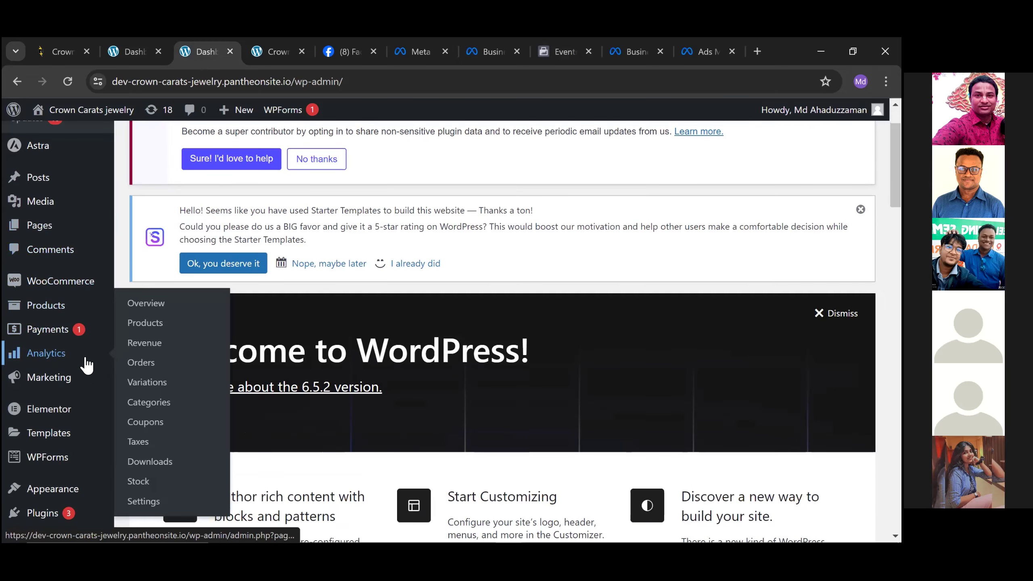
{"action": "mouse_move", "coordinate": [60, 495]}
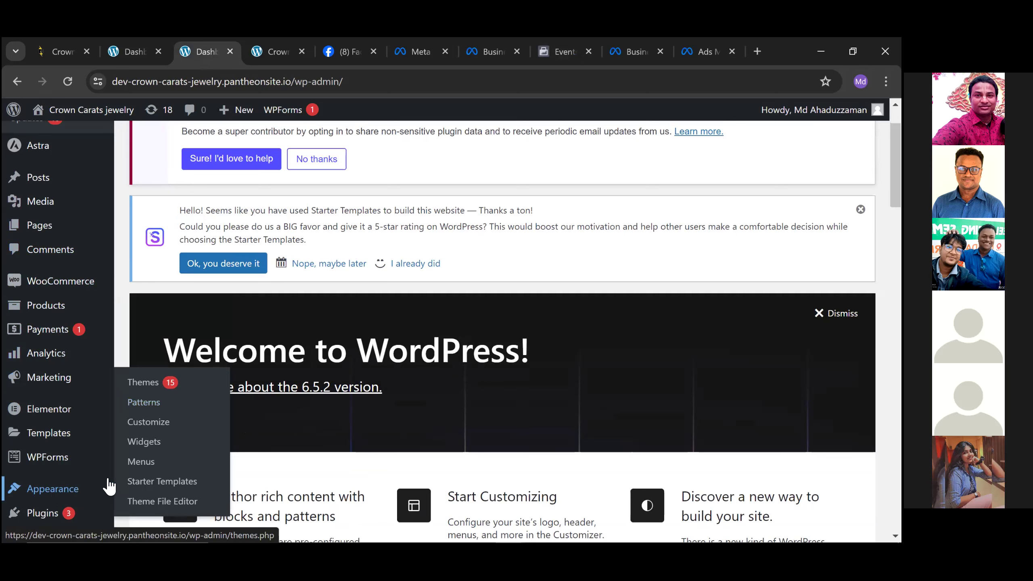
{"action": "left_click", "coordinate": [163, 461]}
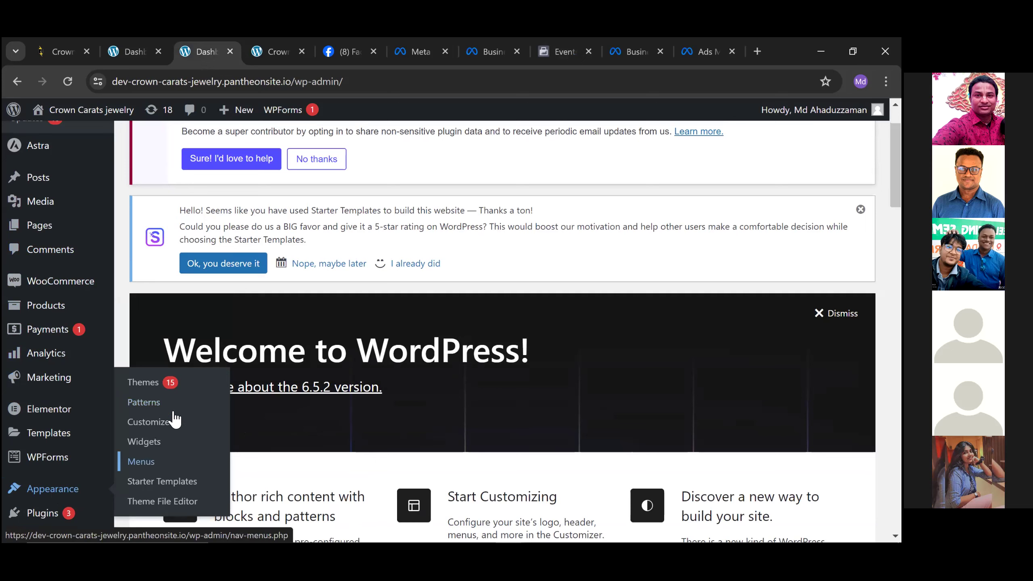
{"action": "left_click", "coordinate": [155, 503]}
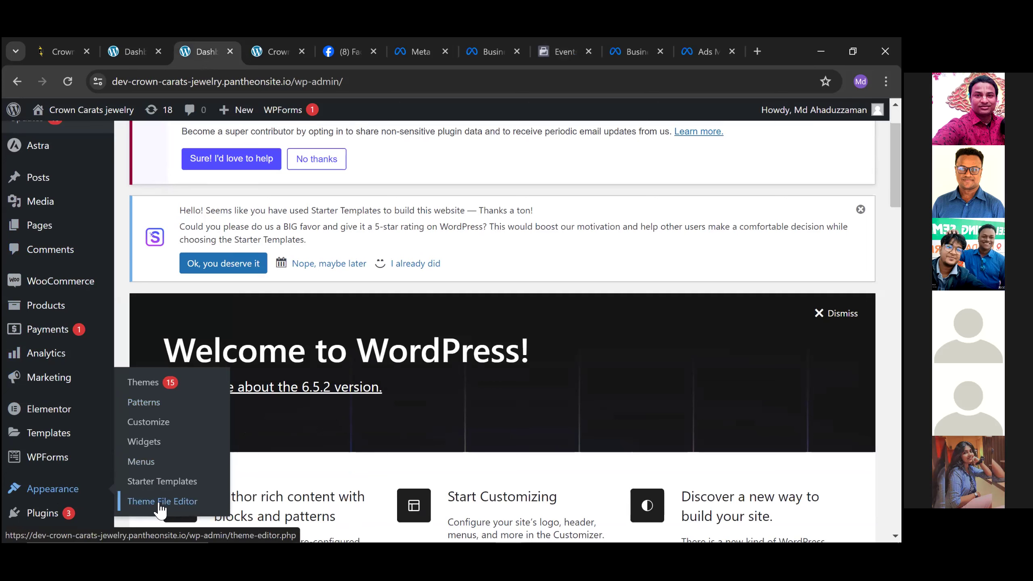
{"action": "left_click", "coordinate": [176, 504]}
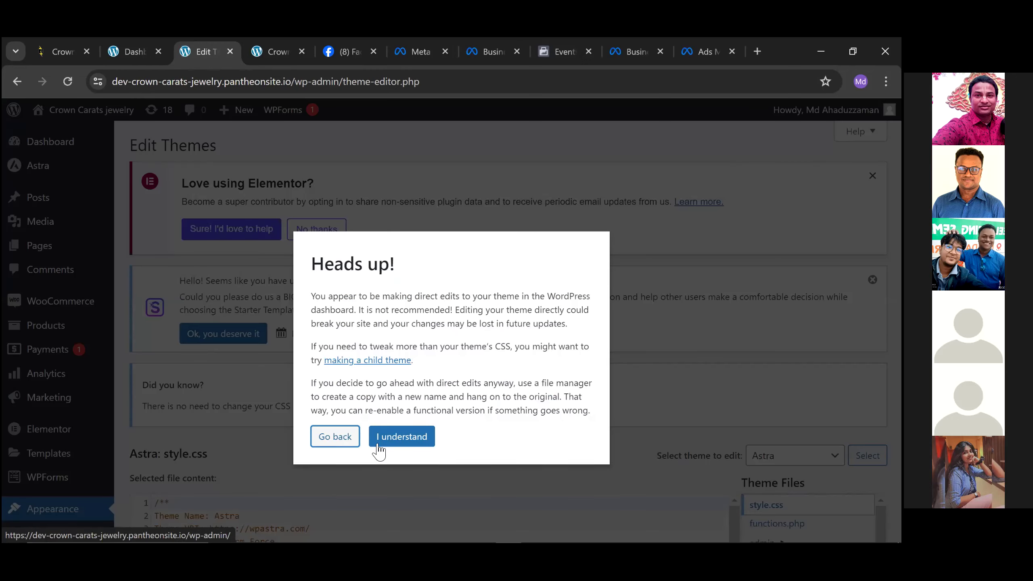
{"action": "left_click", "coordinate": [394, 438]}
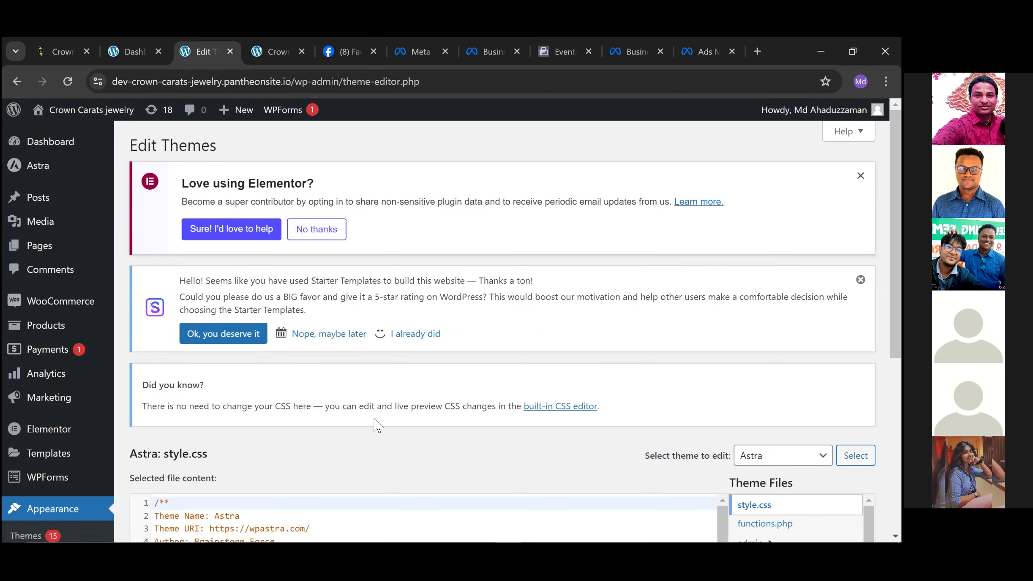
Open the Astra theme's header.php file for editing.
{"action": "scroll", "coordinate": [376, 423], "scroll_direction": "down", "scroll_amount": 2}
{"action": "scroll", "coordinate": [376, 423], "scroll_direction": "down", "scroll_amount": 2}
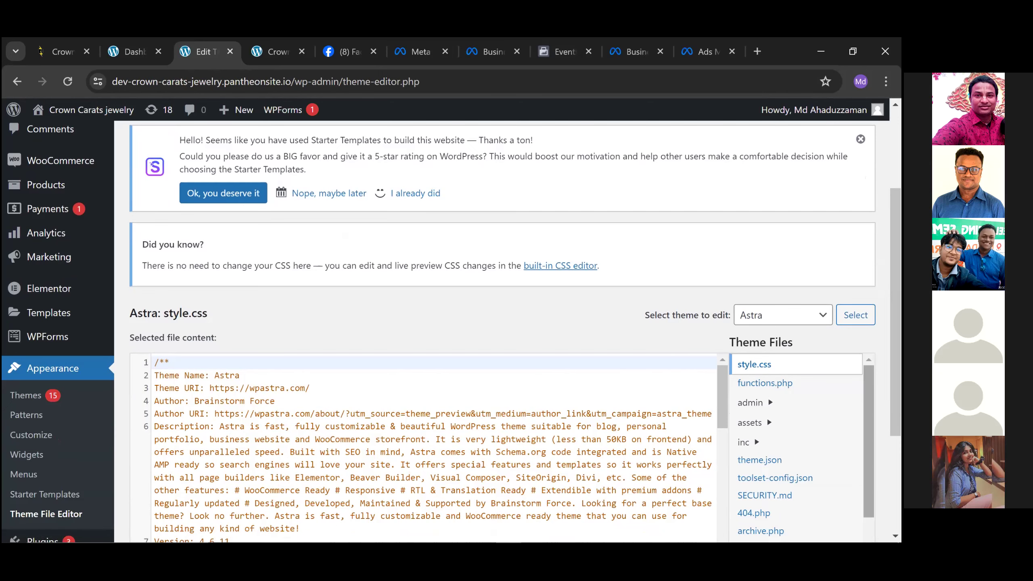
{"action": "scroll", "coordinate": [773, 391], "scroll_direction": "down", "scroll_amount": 2}
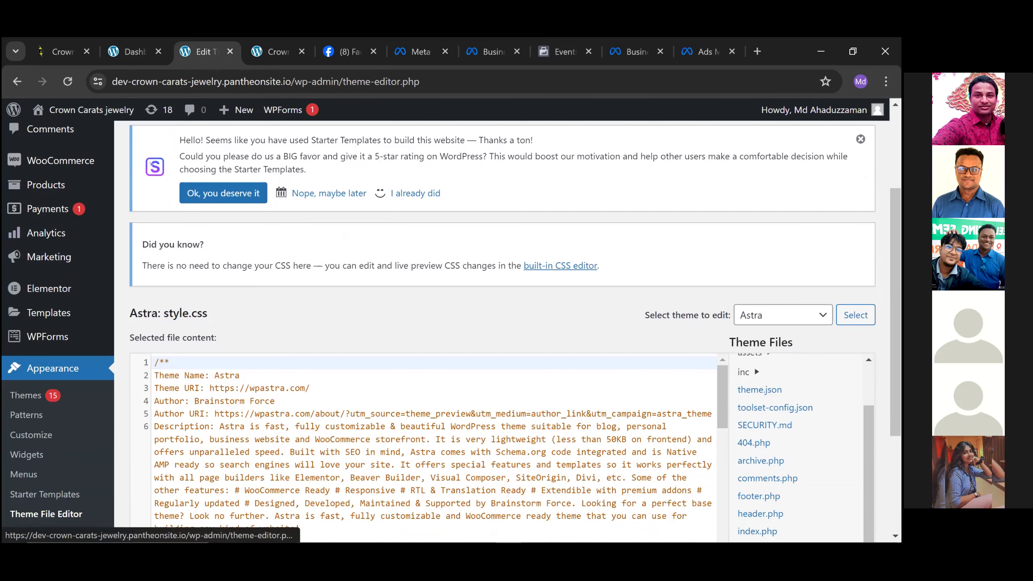
{"action": "scroll", "coordinate": [503, 326], "scroll_direction": "down", "scroll_amount": 2}
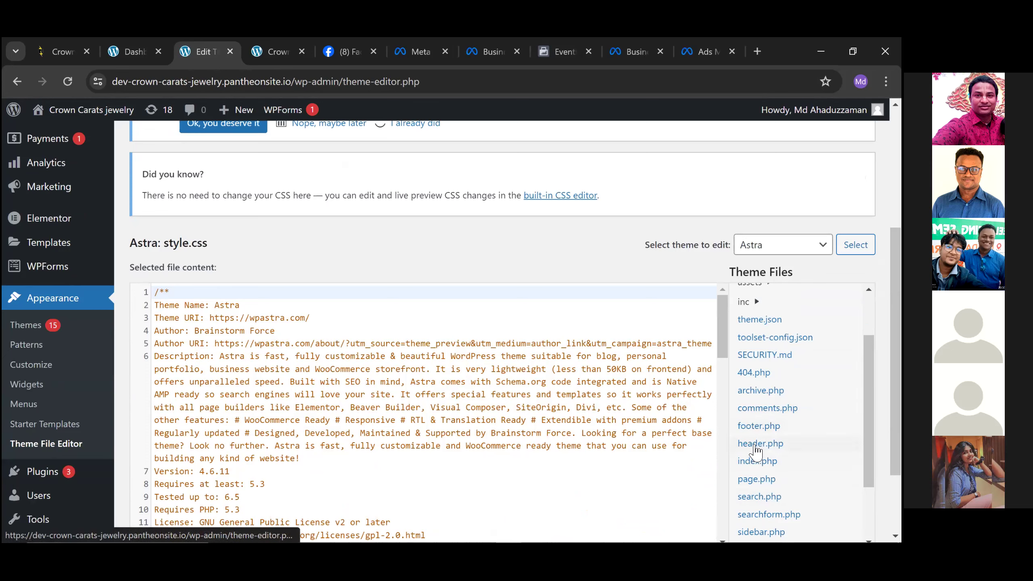
{"action": "left_click", "coordinate": [756, 448]}
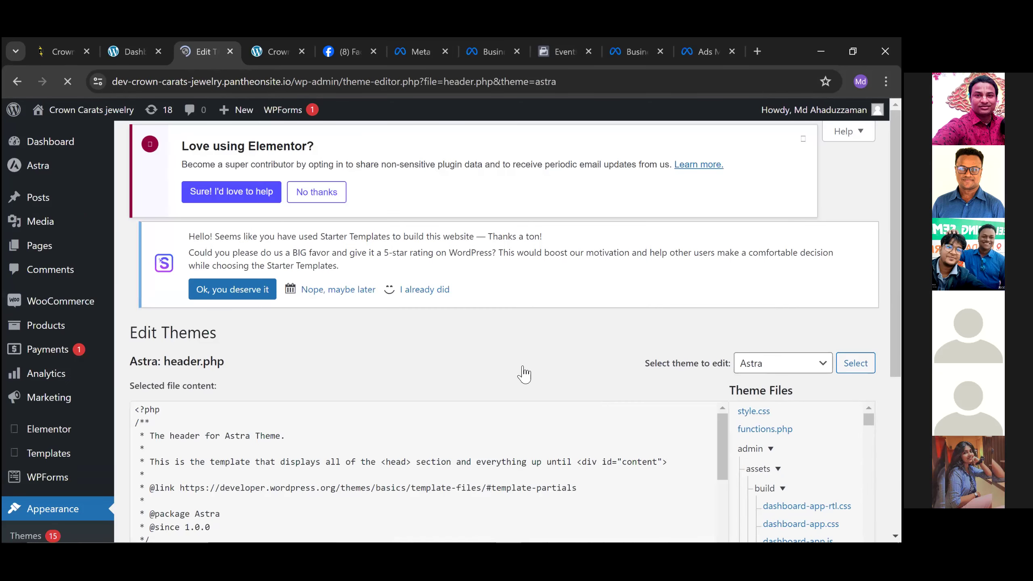
Locate and highlight the opening <head> tag and the closing </head> tag in the header.php code.
{"action": "scroll", "coordinate": [197, 422], "scroll_direction": "down", "scroll_amount": 5}
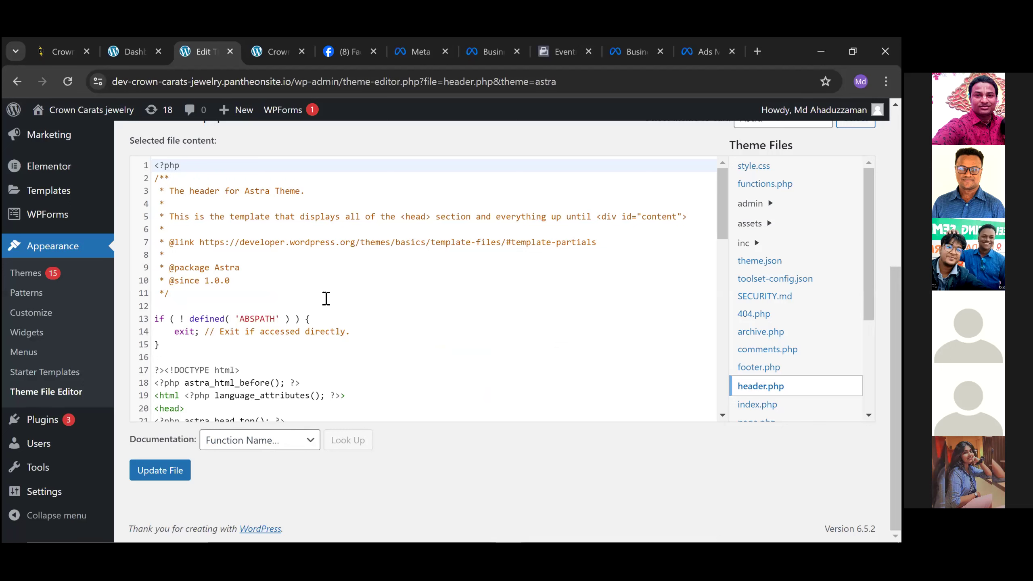
{"action": "left_click_drag", "start_coordinate": [181, 409], "coordinate": [162, 408]}
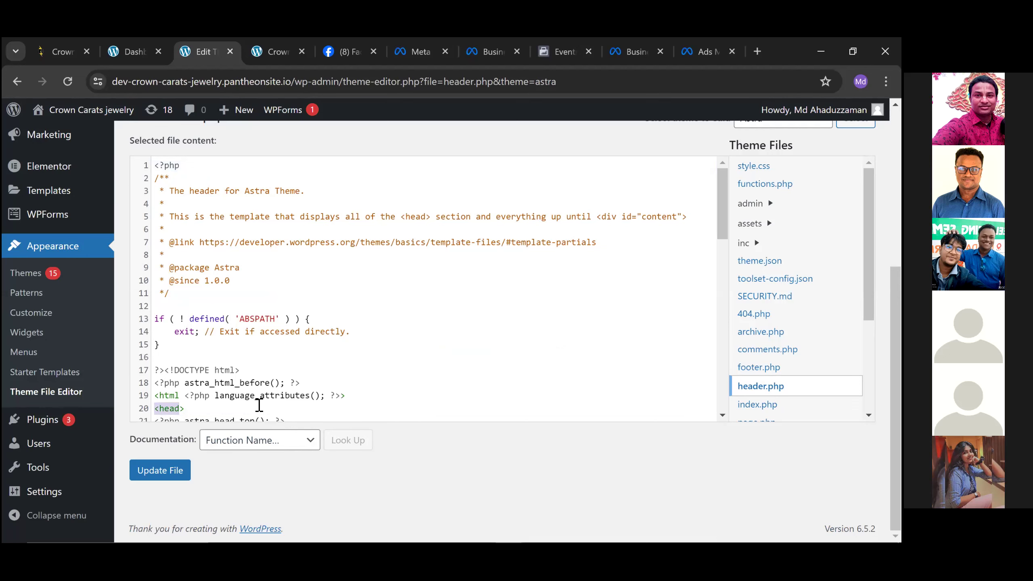
{"action": "scroll", "coordinate": [263, 377], "scroll_direction": "down", "scroll_amount": 2}
{"action": "scroll", "coordinate": [262, 377], "scroll_direction": "down", "scroll_amount": 2}
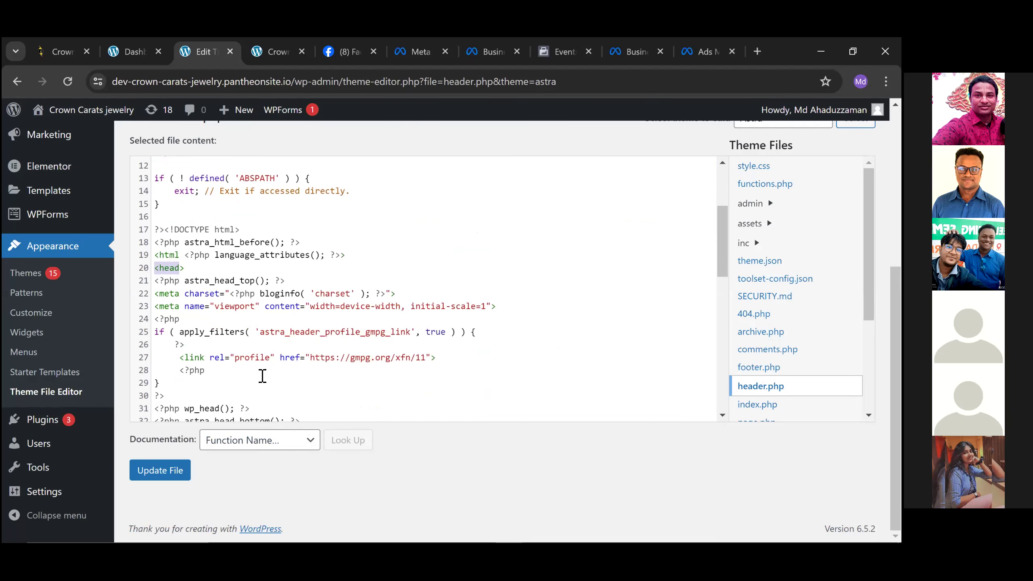
{"action": "scroll", "coordinate": [262, 377], "scroll_direction": "down", "scroll_amount": 2}
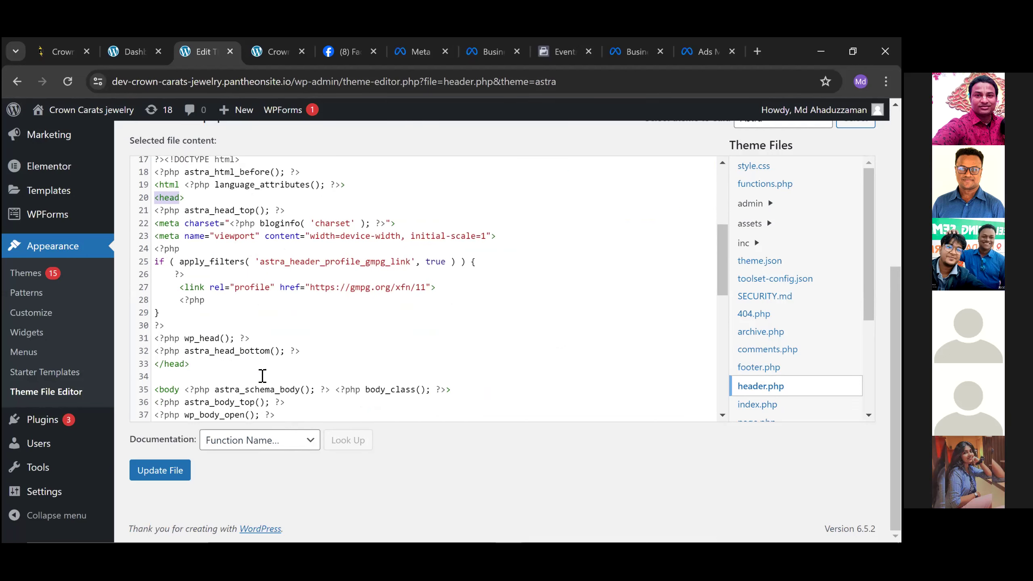
{"action": "left_click", "coordinate": [161, 364]}
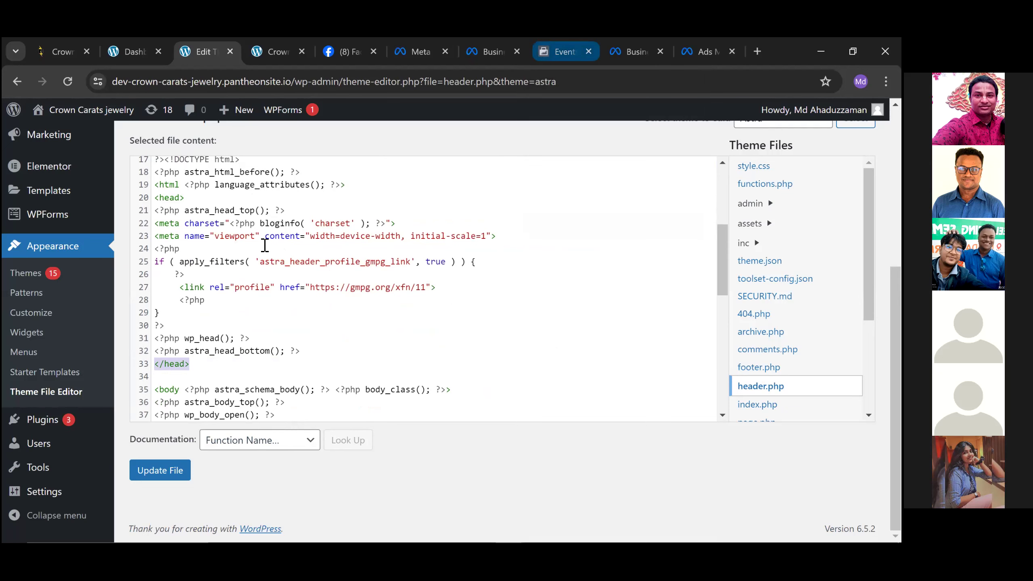
Check the Events Manager instruction on where to paste the base code relative to the </head> tag, and return to header.php.
{"action": "left_click", "coordinate": [275, 52]}
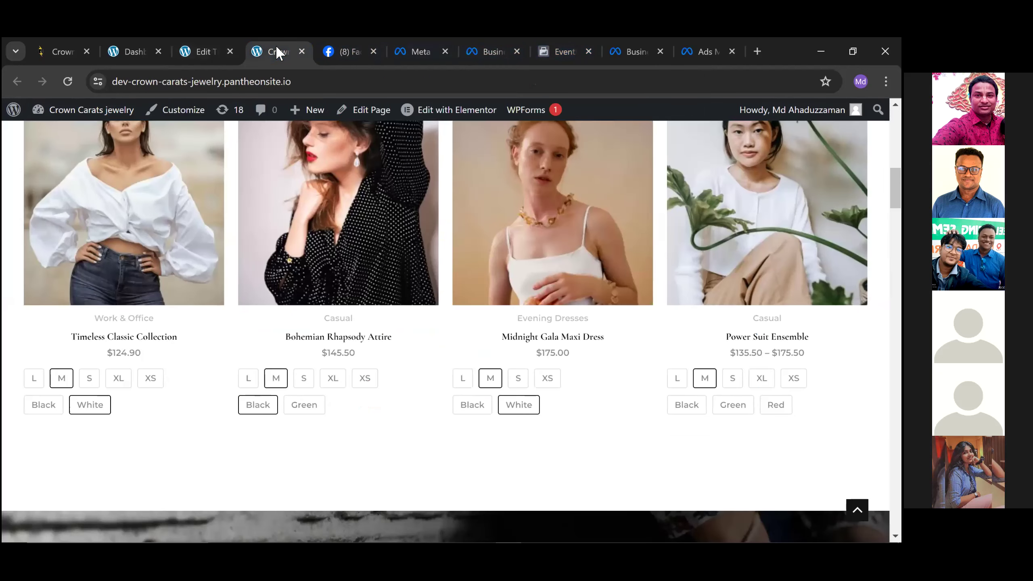
{"action": "left_click", "coordinate": [620, 53]}
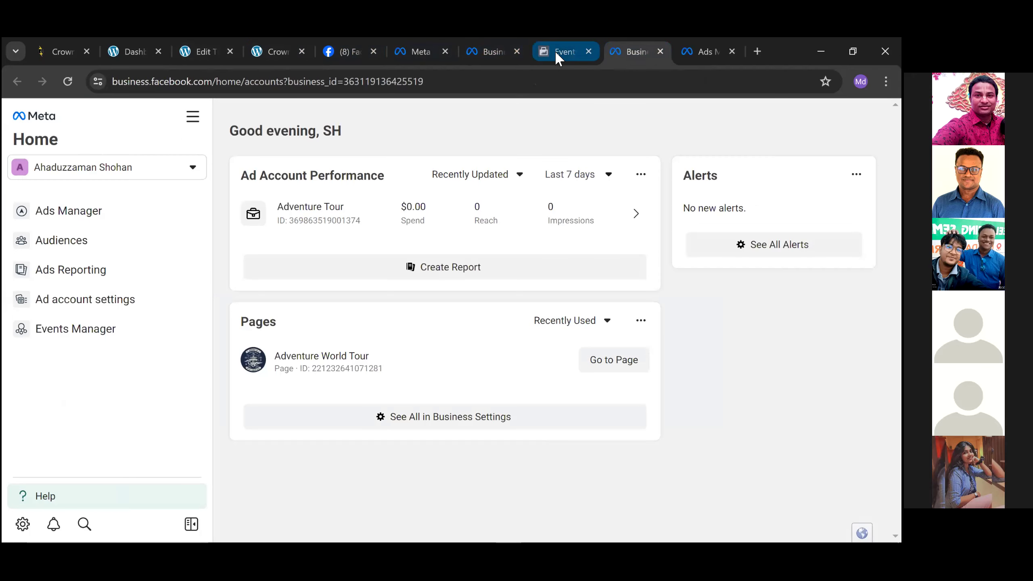
{"action": "left_click", "coordinate": [556, 51]}
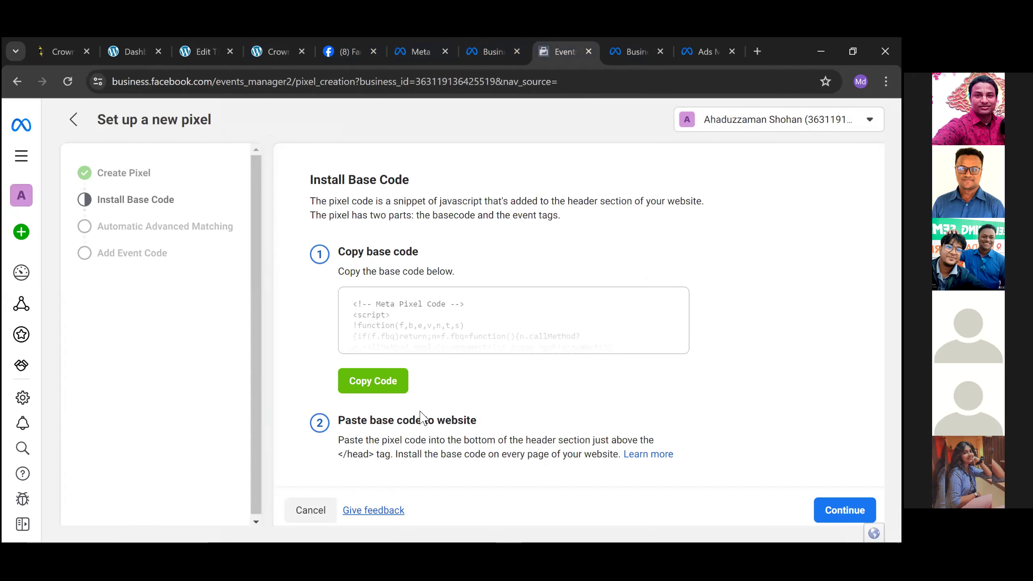
{"action": "left_click_drag", "start_coordinate": [367, 455], "coordinate": [341, 456]}
{"action": "left_click", "coordinate": [200, 52]}
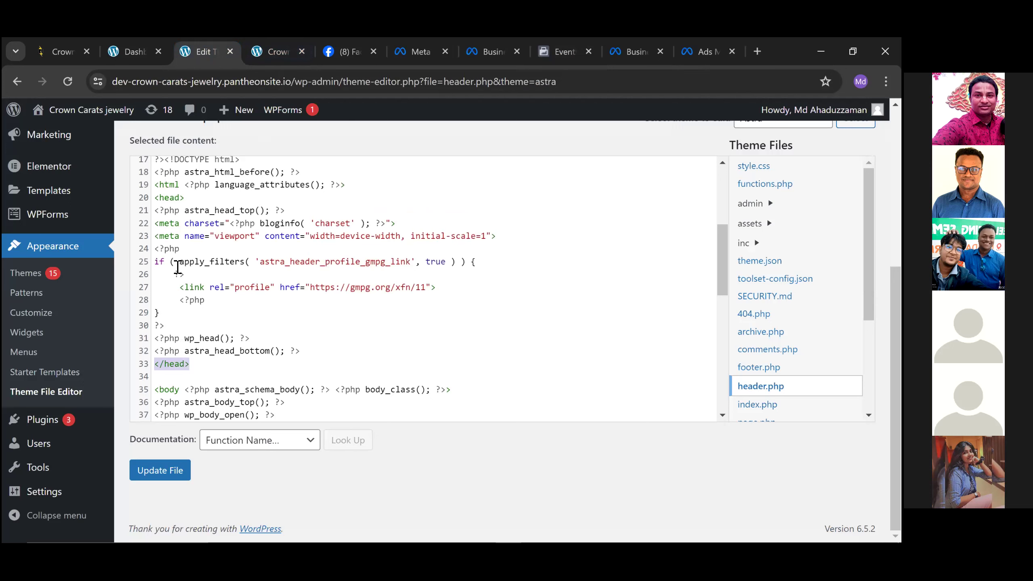
Point out the insertion area in header.php by highlighting the wp_head and astra_head_bottom lines just above the </head> tag.
{"action": "left_click", "coordinate": [229, 201]}
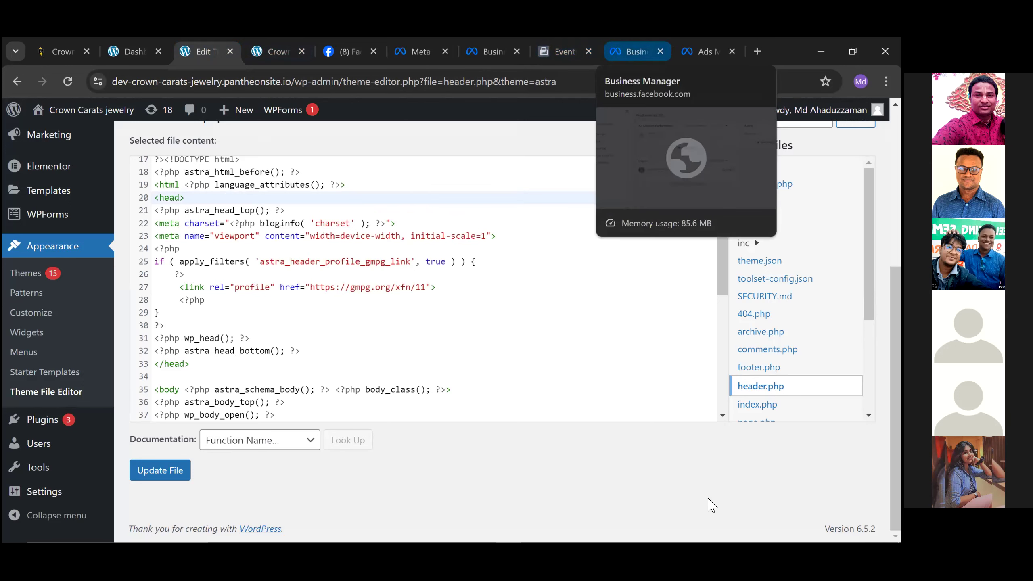
{"action": "left_click", "coordinate": [269, 57]}
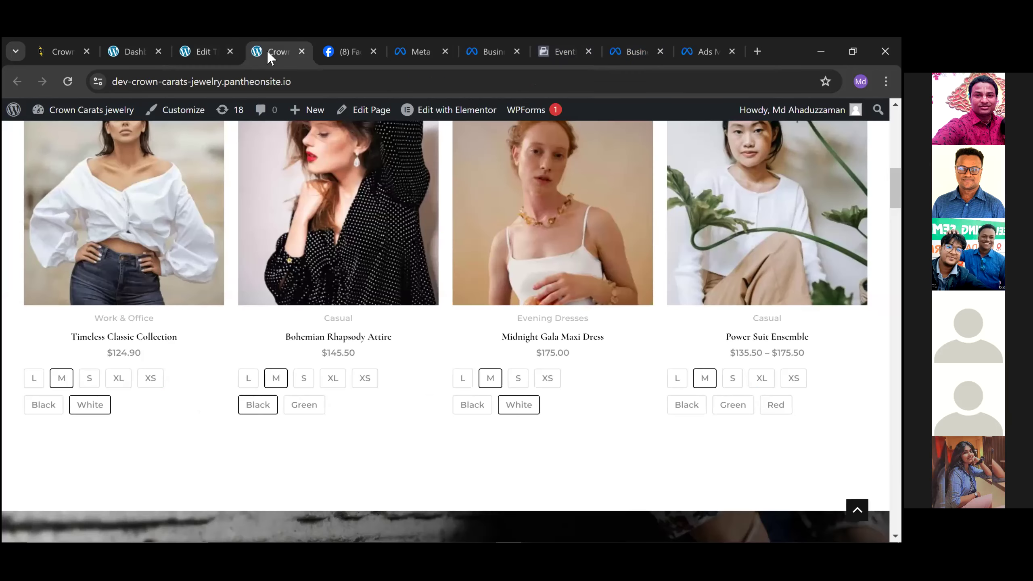
{"action": "left_click", "coordinate": [205, 53]}
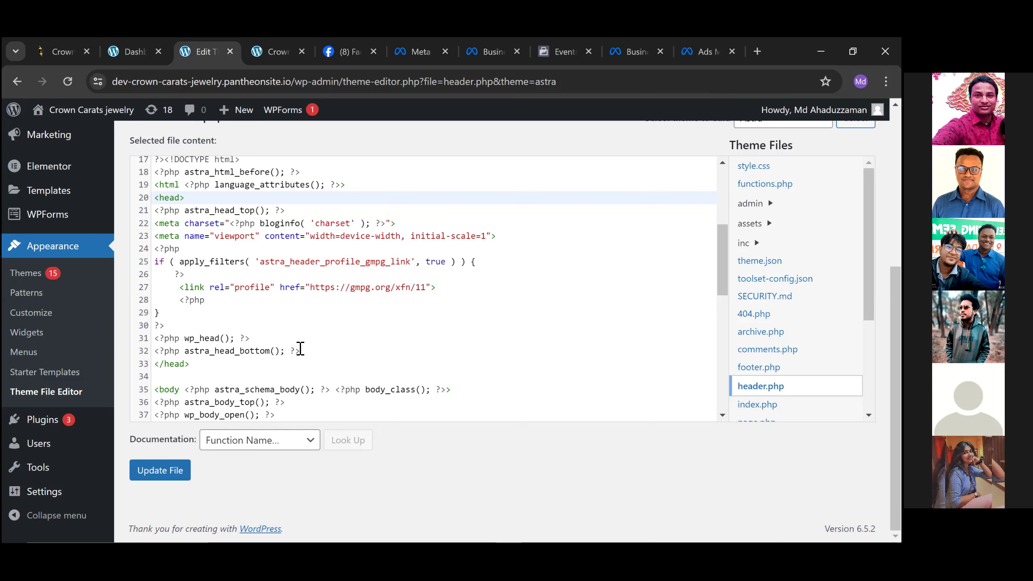
{"action": "left_click_drag", "start_coordinate": [312, 349], "coordinate": [157, 338]}
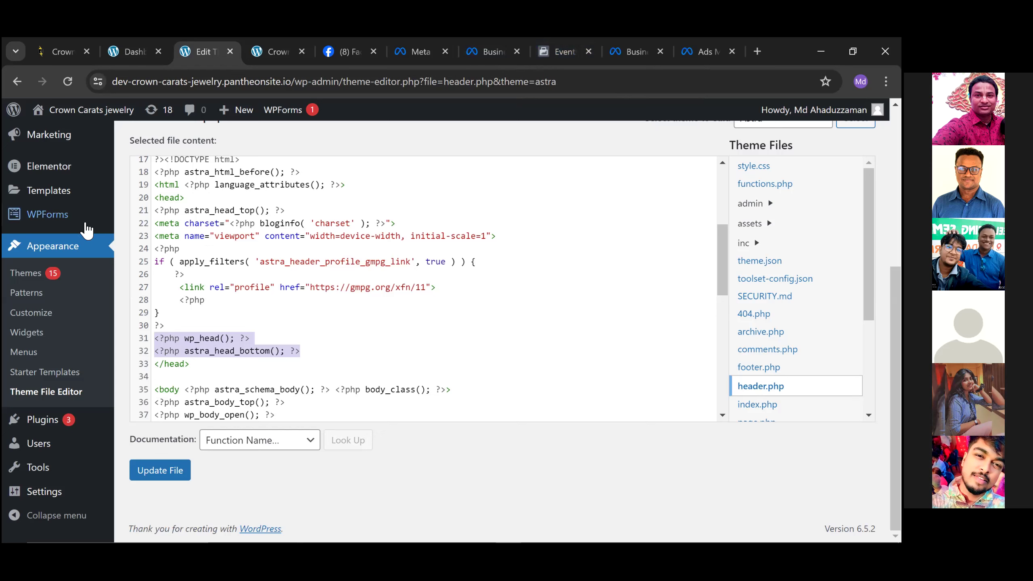
Leave the theme file editor and open the WordPress page for adding a new plugin.
{"action": "left_click", "coordinate": [48, 255]}
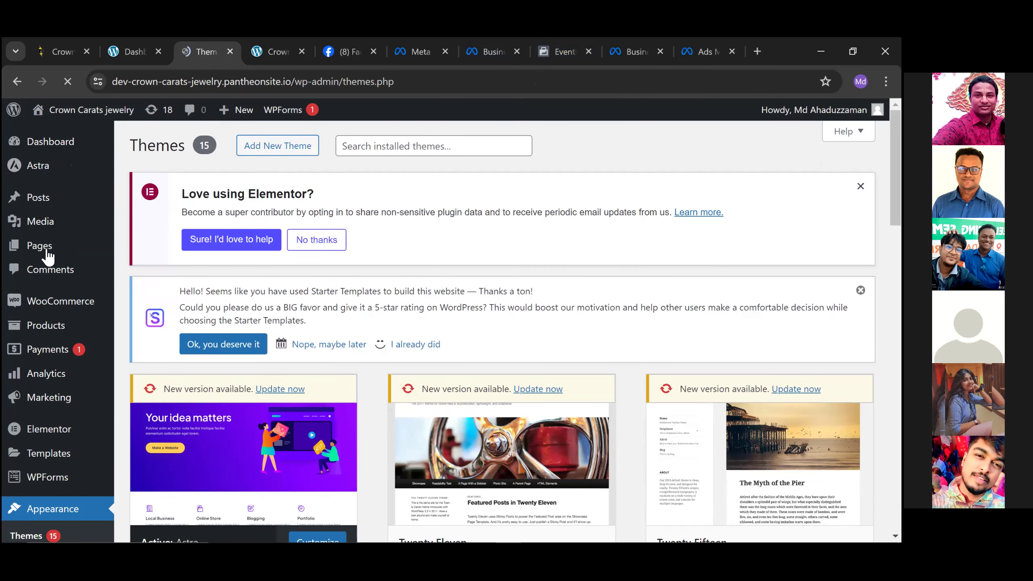
{"action": "mouse_move", "coordinate": [21, 165]}
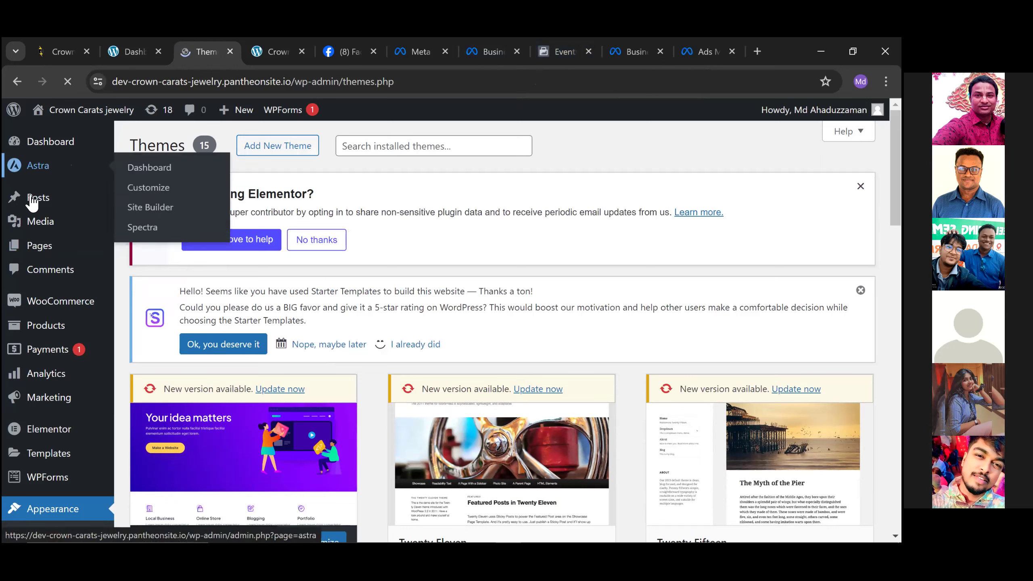
{"action": "mouse_move", "coordinate": [75, 335]}
{"action": "scroll", "coordinate": [75, 336], "scroll_direction": "down", "scroll_amount": 2}
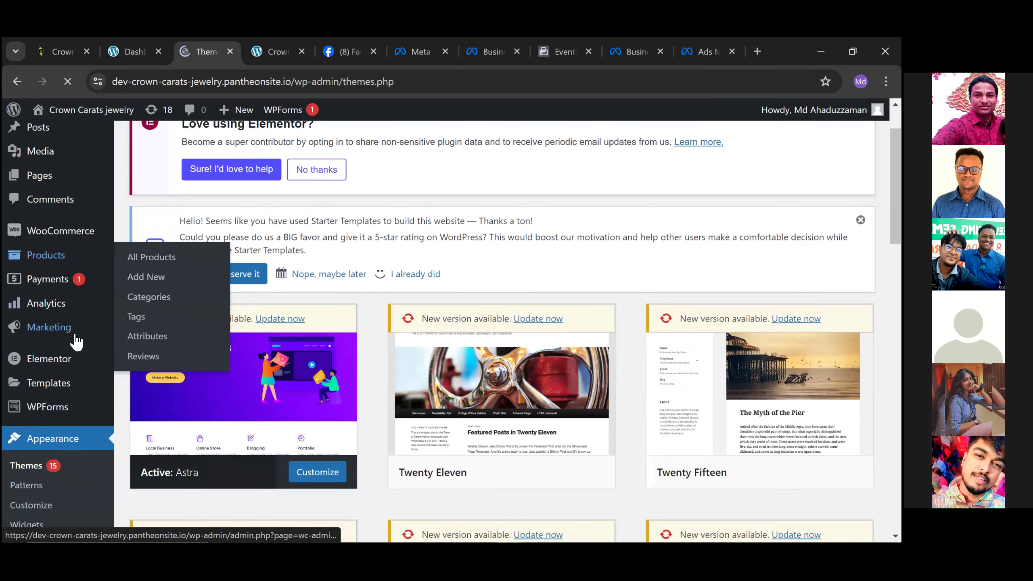
{"action": "scroll", "coordinate": [77, 342], "scroll_direction": "down", "scroll_amount": 2}
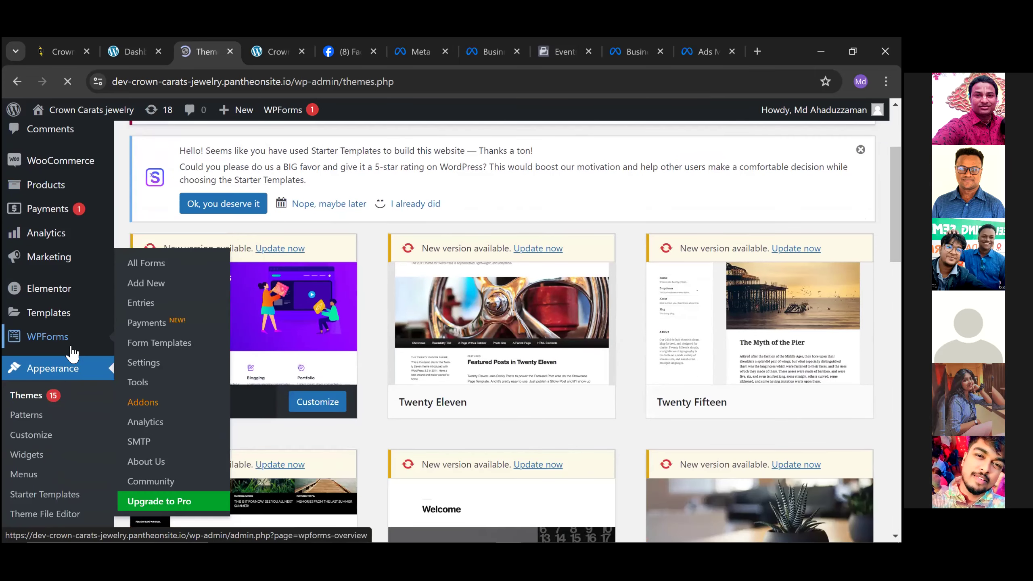
{"action": "scroll", "coordinate": [226, 330], "scroll_direction": "down", "scroll_amount": 14}
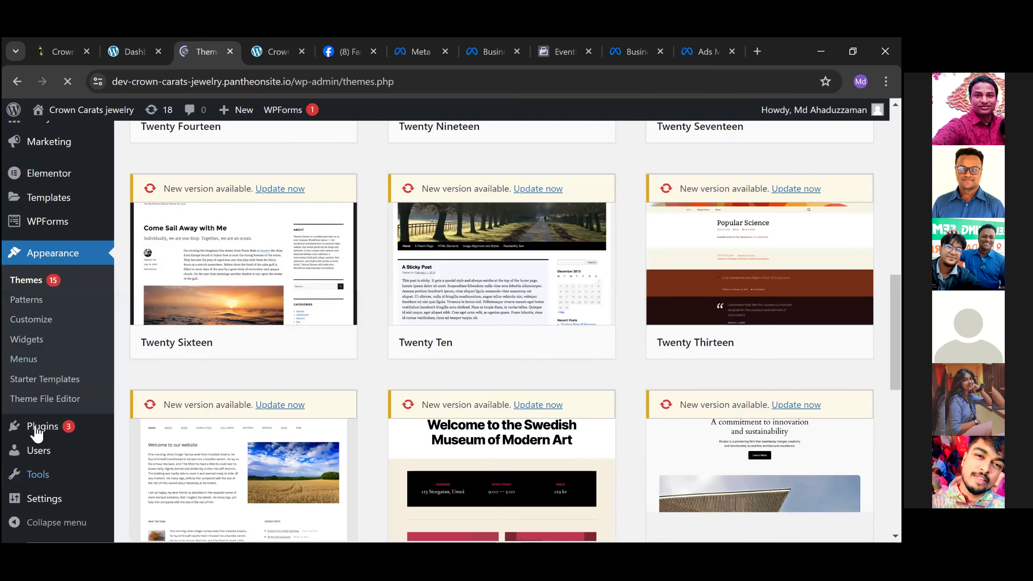
{"action": "mouse_move", "coordinate": [37, 431]}
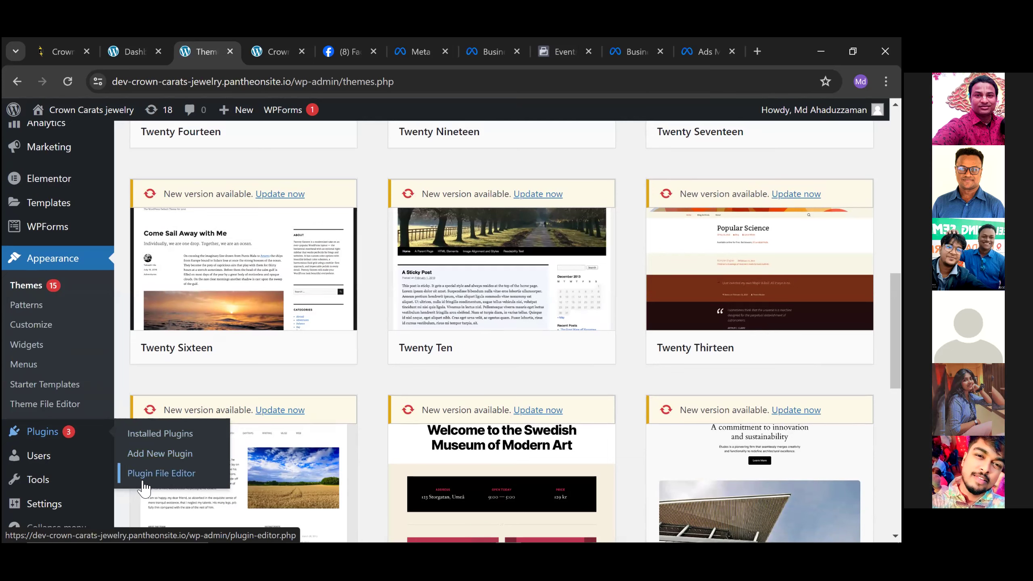
{"action": "left_click", "coordinate": [168, 461]}
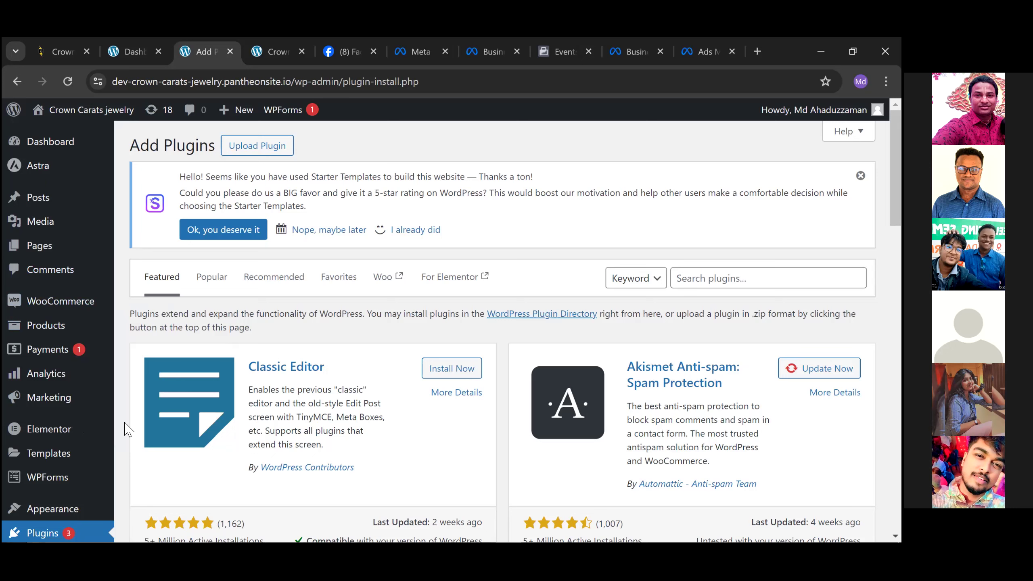
Search the plugin directory for "Insert Header" and install and activate Insert Headers And Footers by WPBrigade.
{"action": "left_click", "coordinate": [43, 270]}
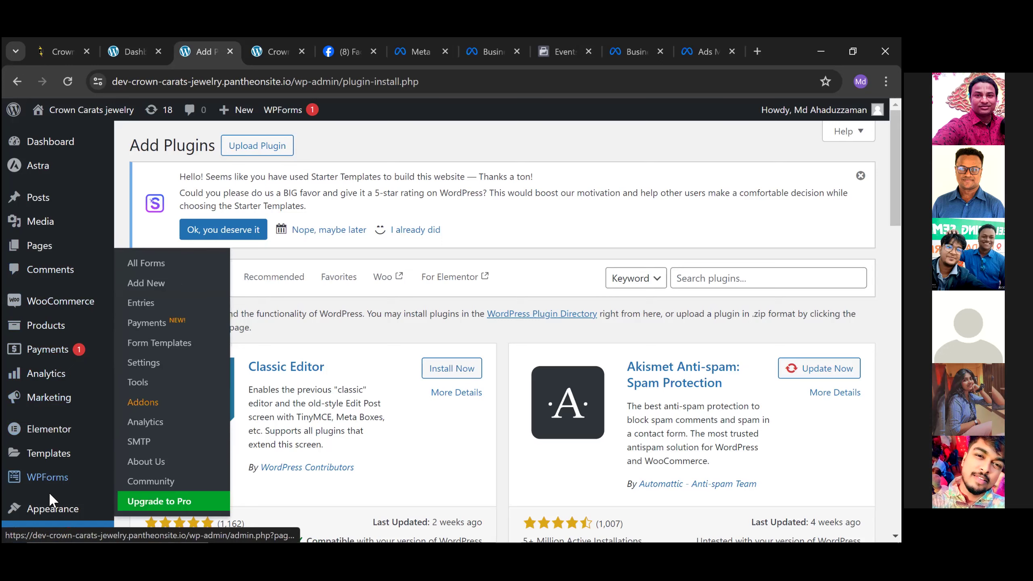
{"action": "mouse_move", "coordinate": [54, 512]}
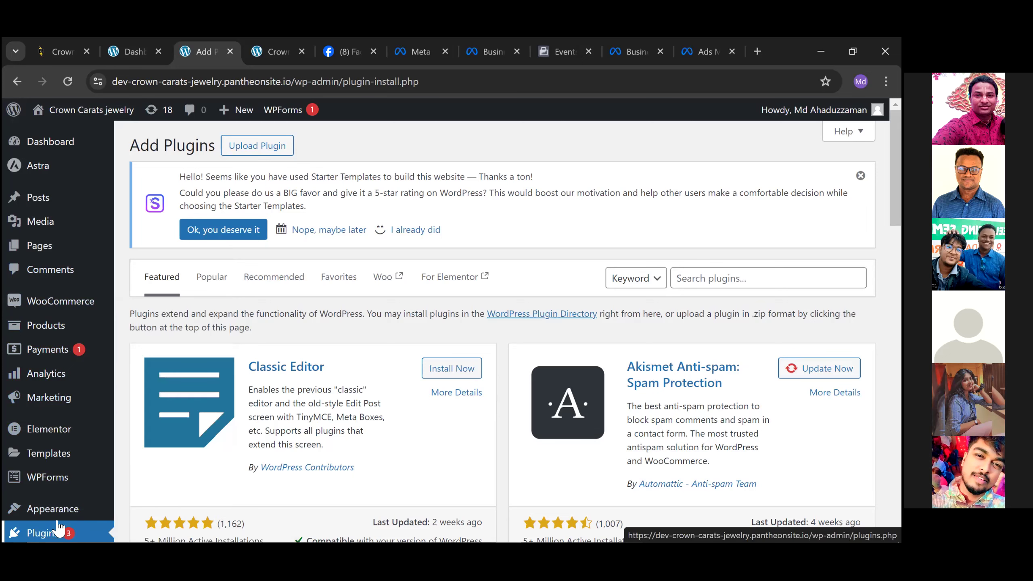
{"action": "scroll", "coordinate": [183, 462], "scroll_direction": "down", "scroll_amount": 2}
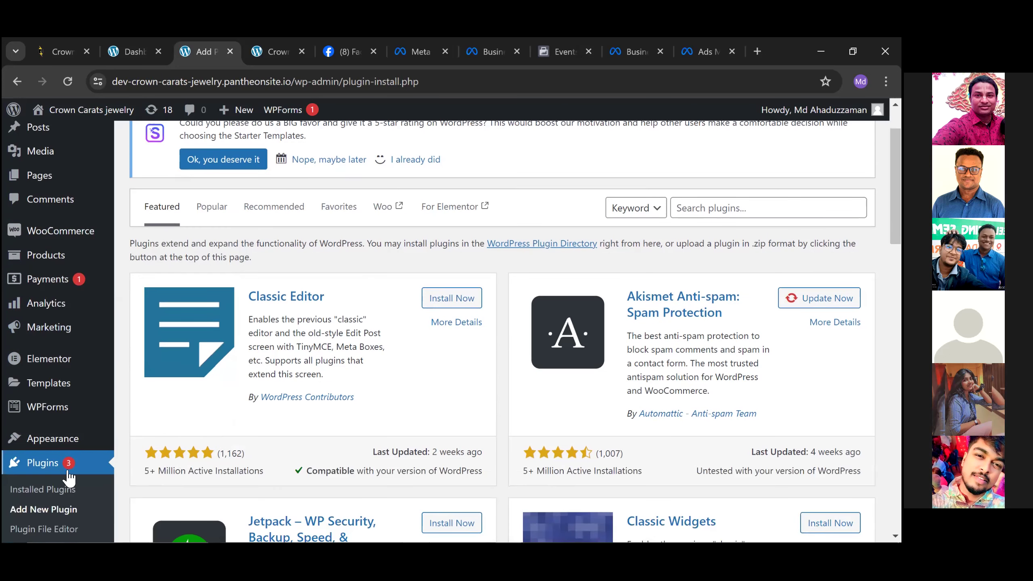
{"action": "left_click", "coordinate": [712, 202]}
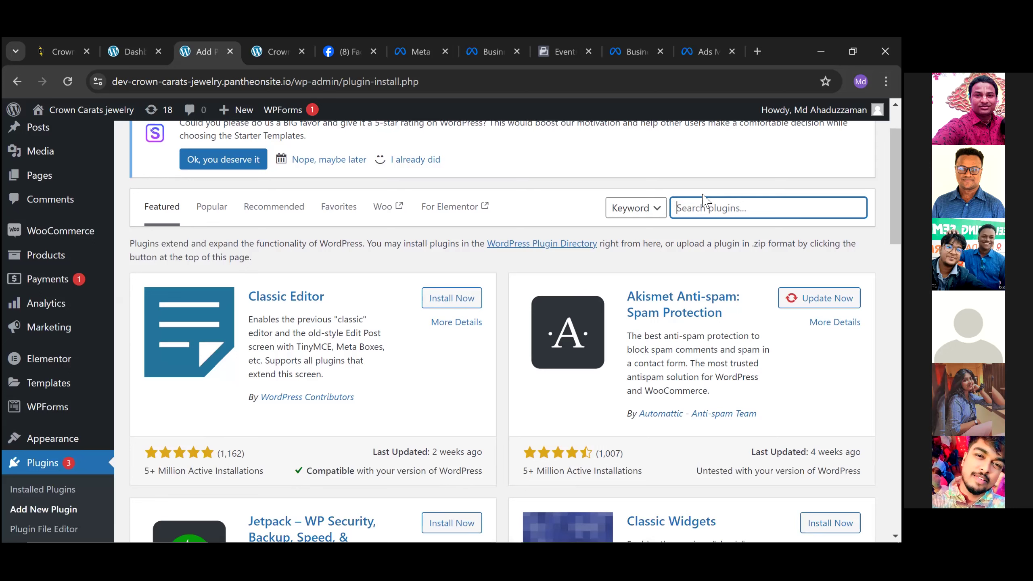
{"action": "type", "text": "Insert Header"}
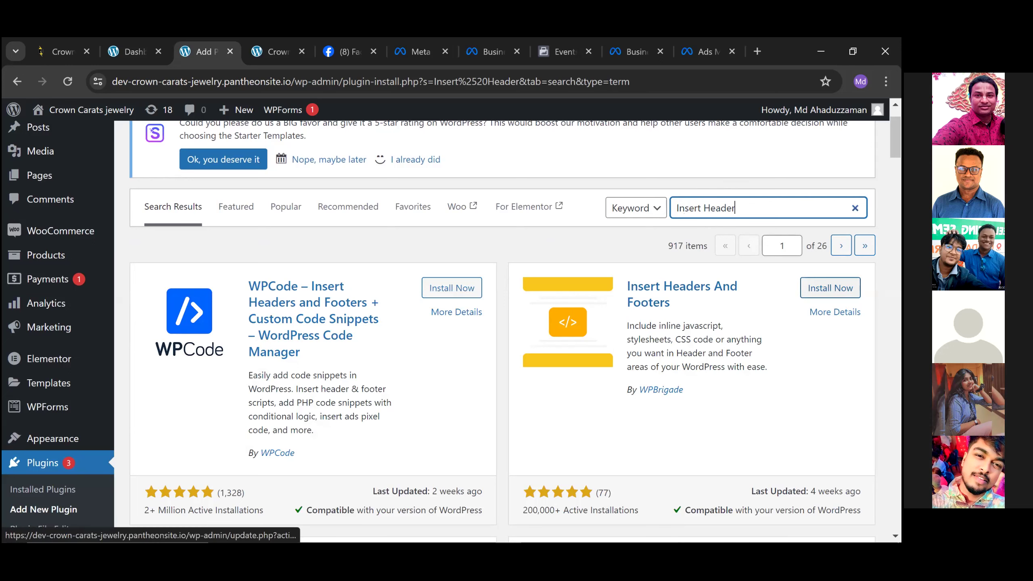
{"action": "left_click", "coordinate": [830, 288]}
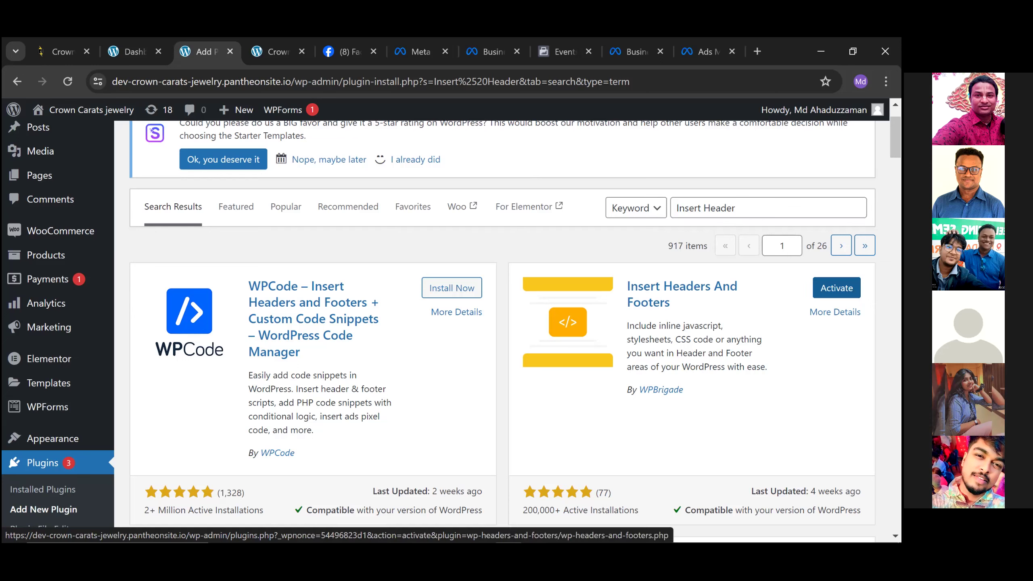
{"action": "left_click", "coordinate": [837, 288]}
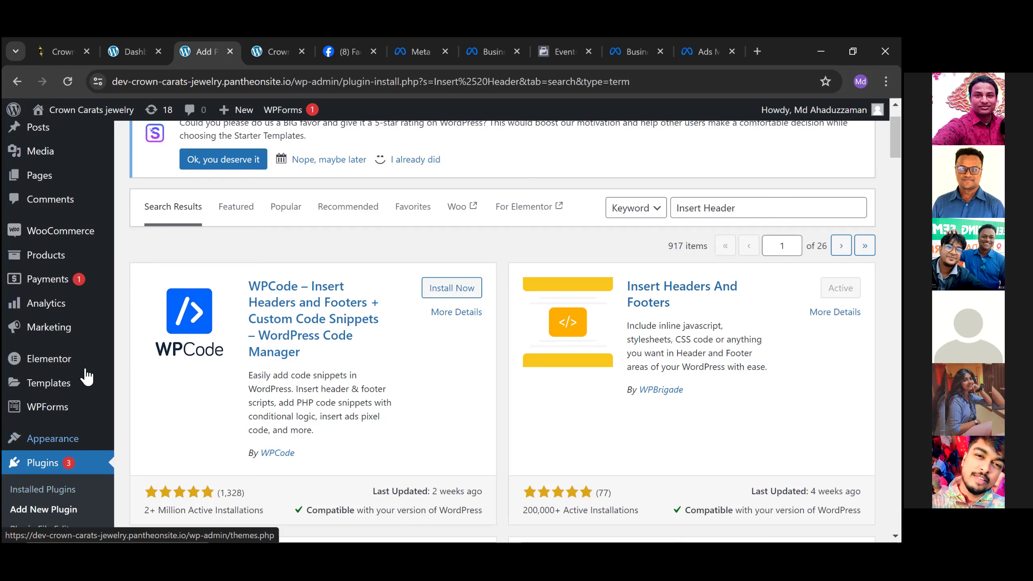
Reload the plugin page so the new settings entry loads, and open the WP Headers and Footers settings.
{"action": "scroll", "coordinate": [88, 373], "scroll_direction": "down", "scroll_amount": 2}
{"action": "scroll", "coordinate": [92, 370], "scroll_direction": "down", "scroll_amount": 3}
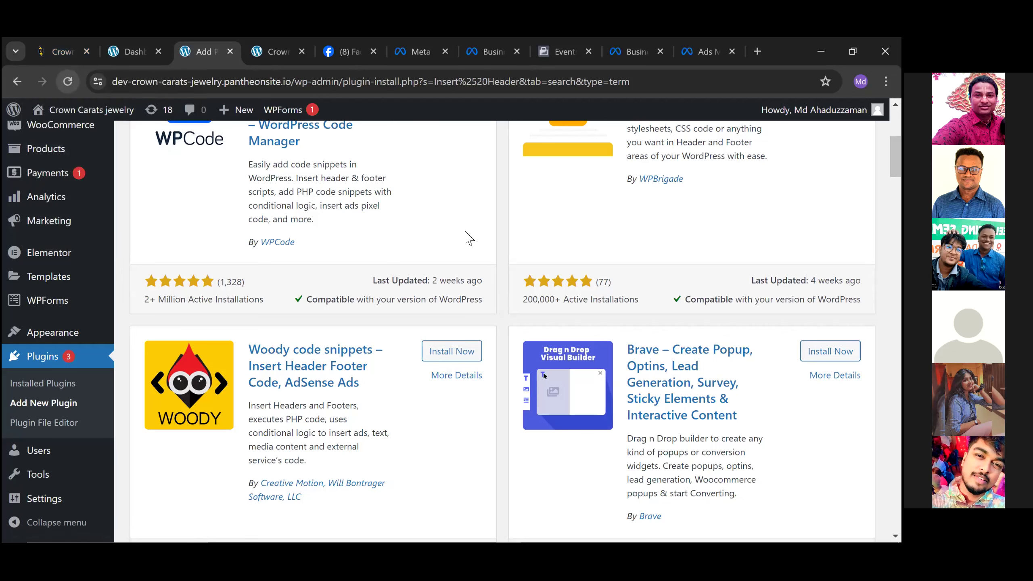
{"action": "left_click", "coordinate": [208, 83]}
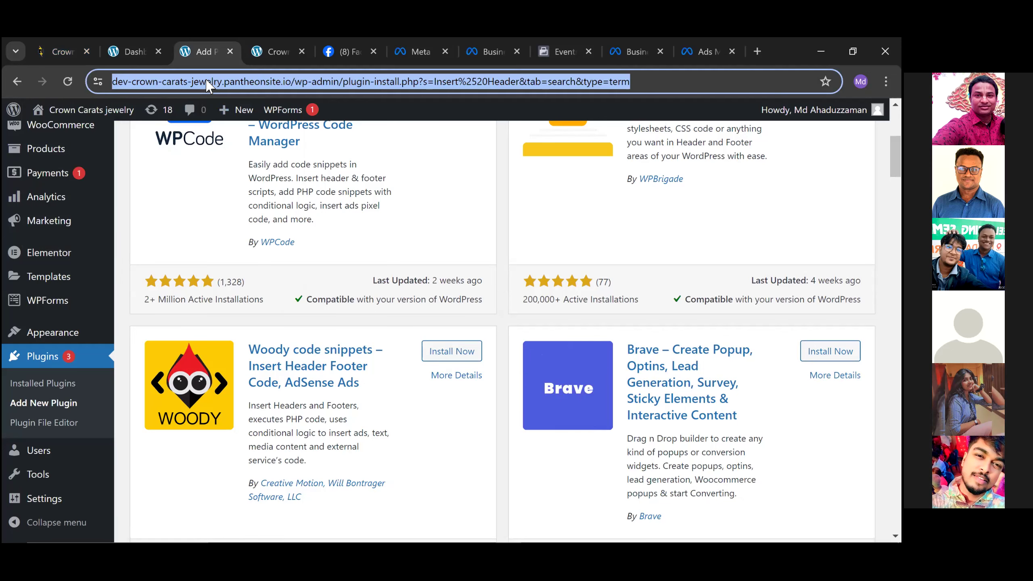
{"action": "key", "text": "Return"}
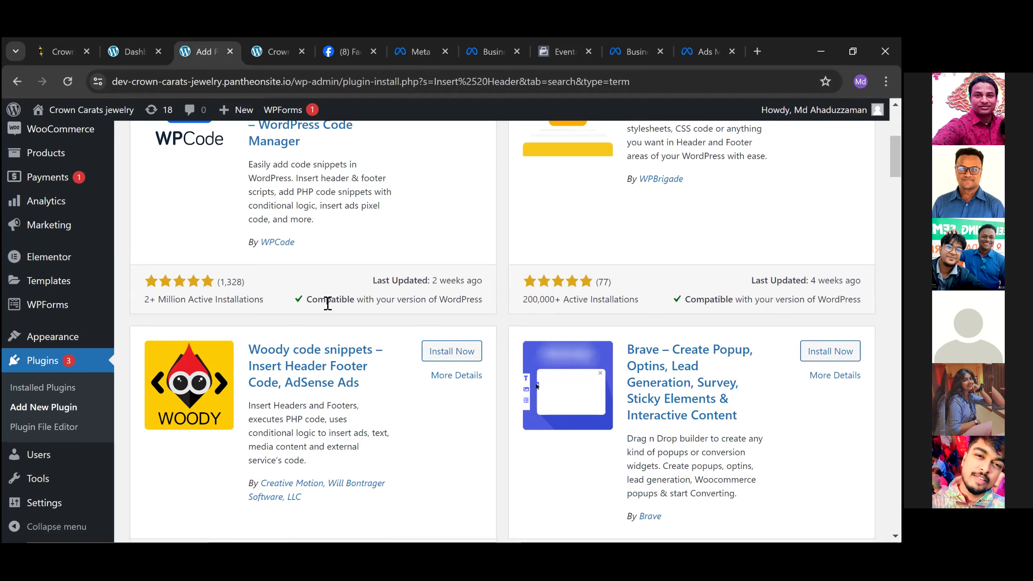
{"action": "mouse_move", "coordinate": [35, 507]}
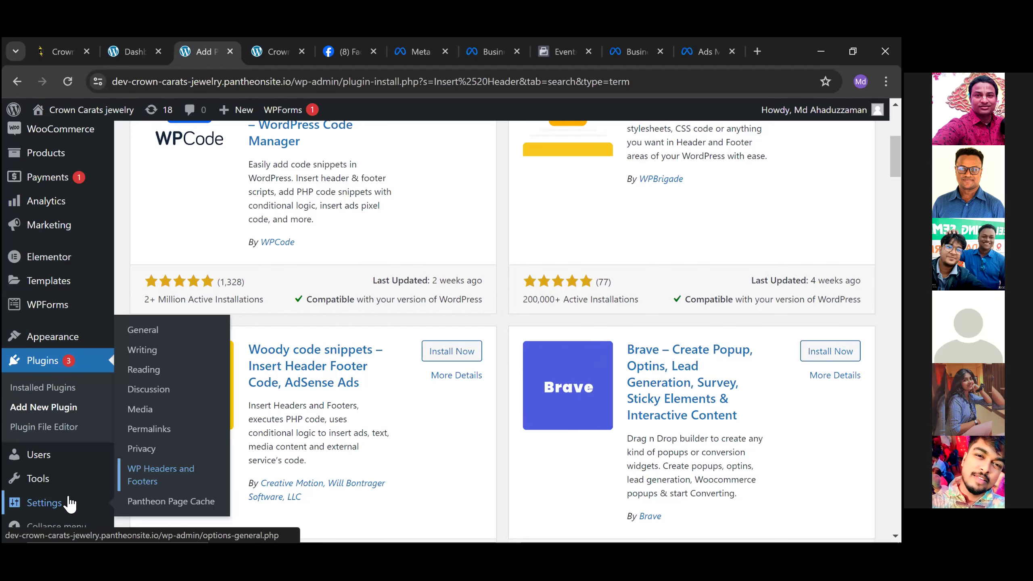
{"action": "left_click", "coordinate": [142, 477]}
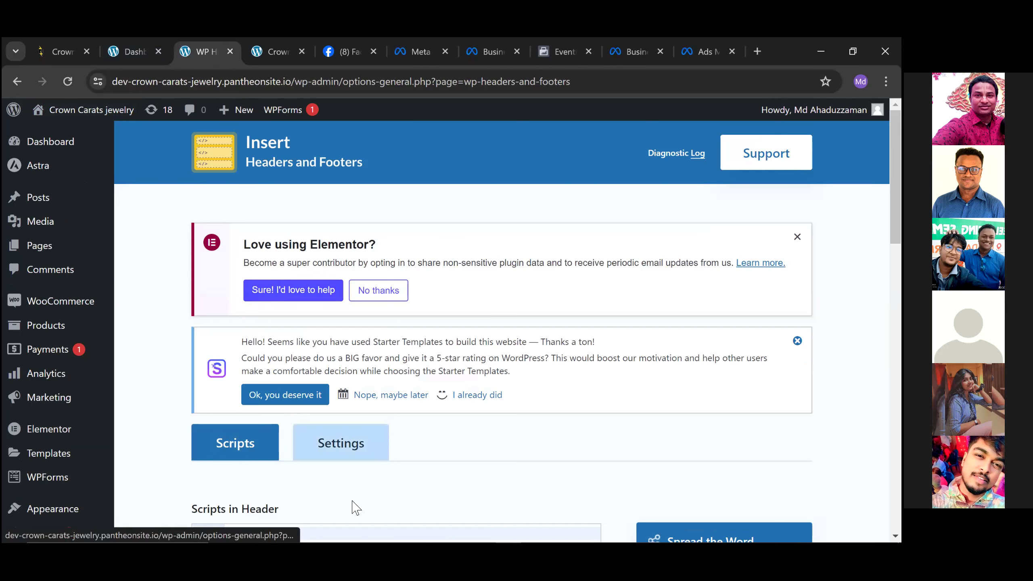
Look over the plugin's script boxes for the header, body and footer, highlighting the Scripts in Header title.
{"action": "scroll", "coordinate": [360, 470], "scroll_direction": "down", "scroll_amount": 2}
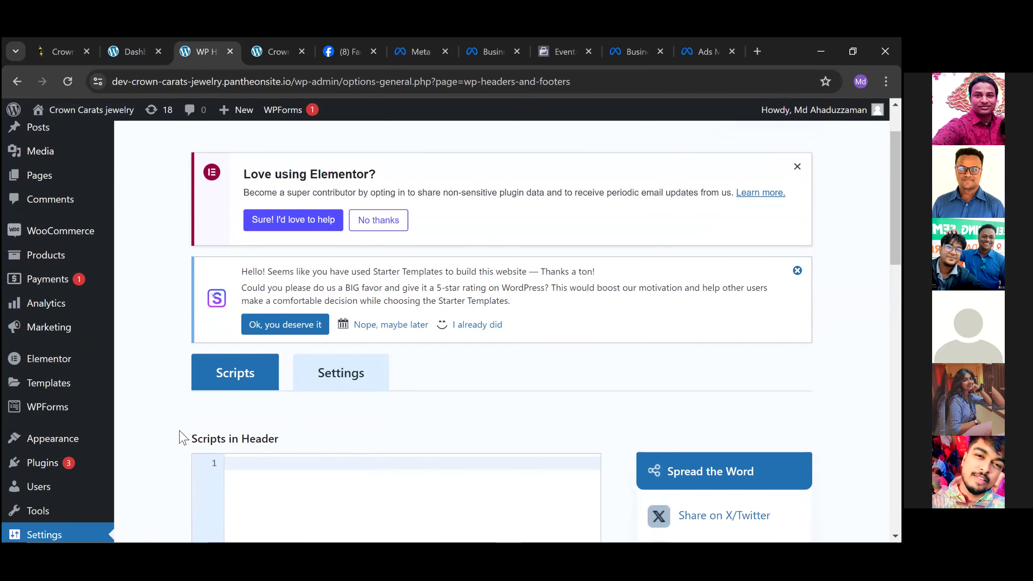
{"action": "left_click_drag", "start_coordinate": [192, 439], "coordinate": [331, 440]}
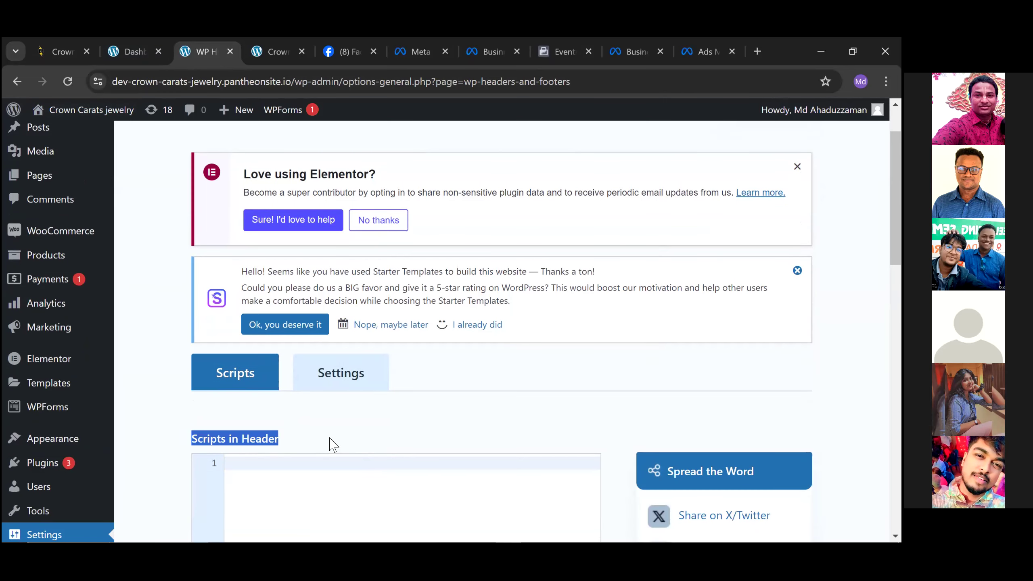
{"action": "scroll", "coordinate": [332, 445], "scroll_direction": "down", "scroll_amount": 4}
{"action": "left_click", "coordinate": [251, 323]}
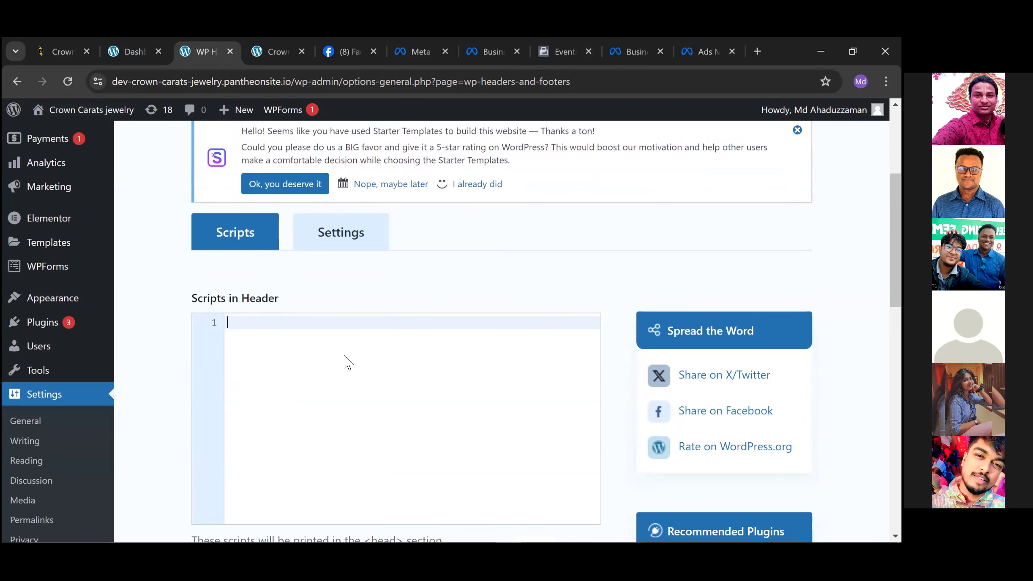
{"action": "scroll", "coordinate": [344, 357], "scroll_direction": "down", "scroll_amount": 6}
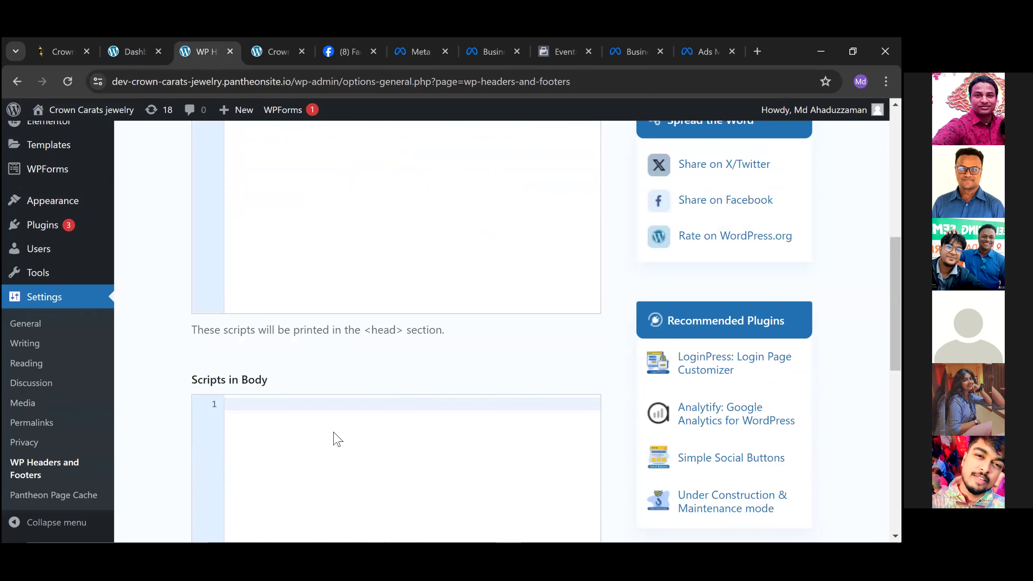
{"action": "scroll", "coordinate": [338, 440], "scroll_direction": "down", "scroll_amount": 9}
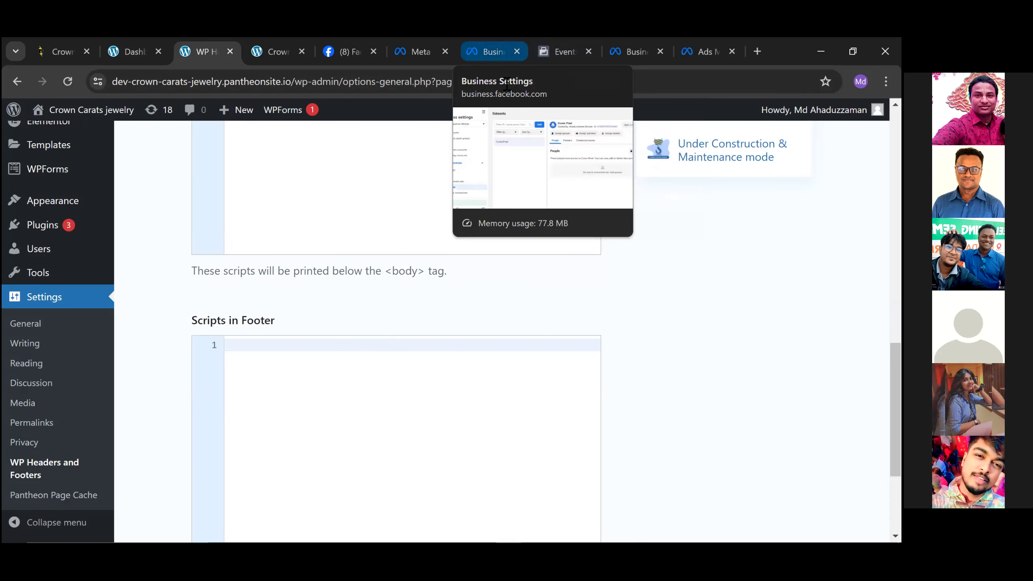
Copy the Meta Pixel base code from the Install Base Code page in Events Manager and return to the plugin settings.
{"action": "left_click", "coordinate": [706, 51]}
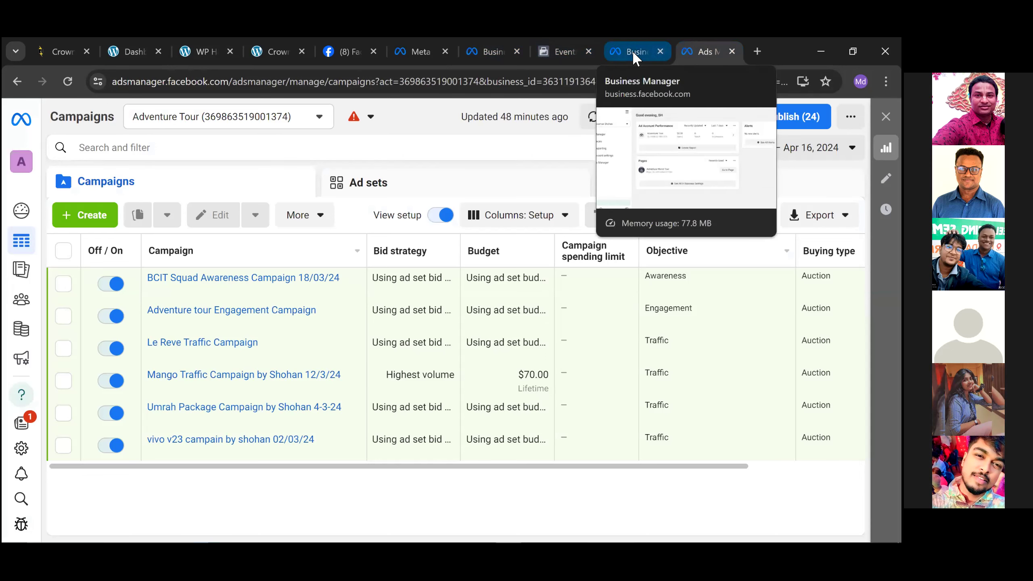
{"action": "left_click", "coordinate": [563, 49]}
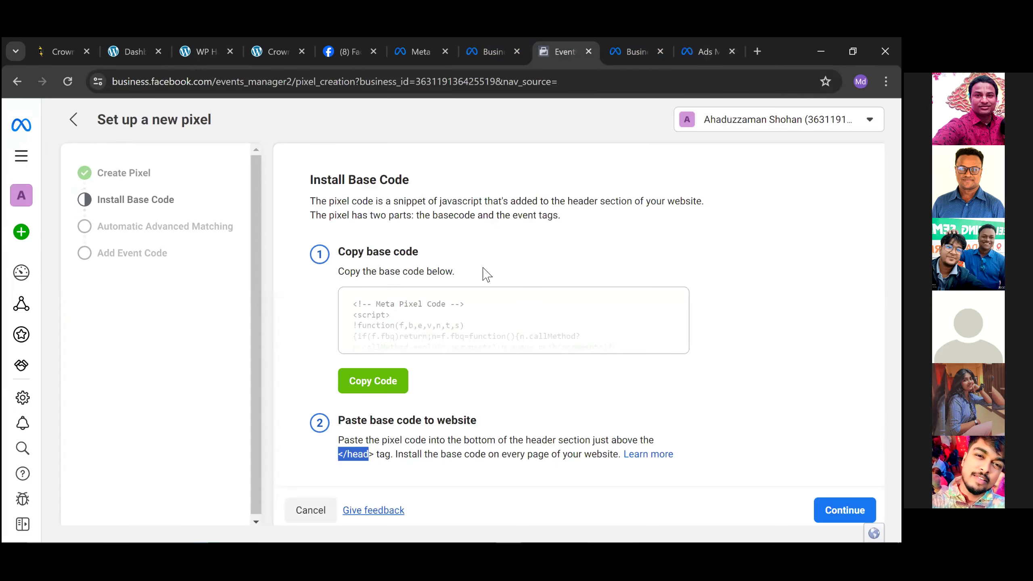
{"action": "left_click", "coordinate": [361, 386]}
{"action": "left_click", "coordinate": [271, 52]}
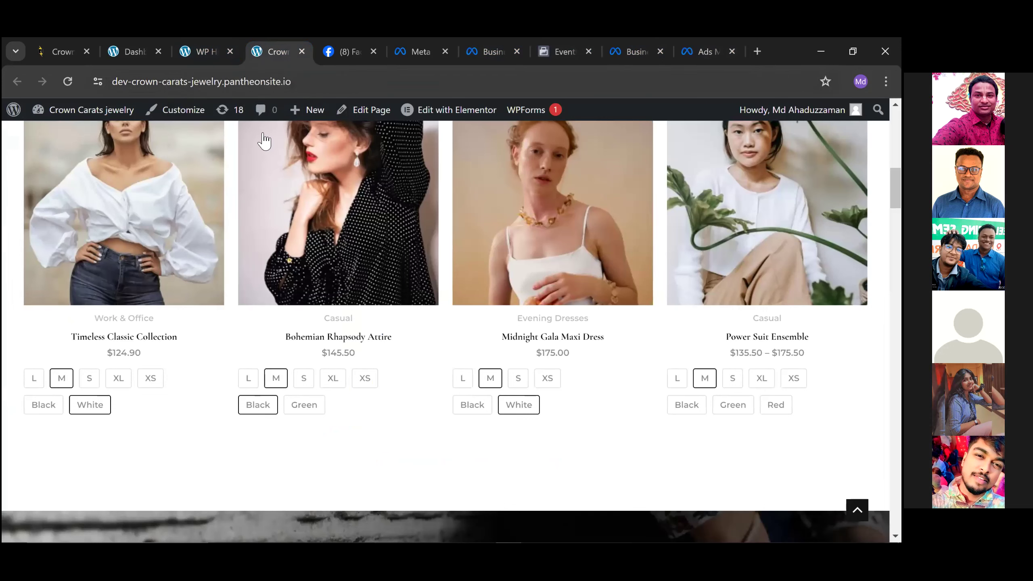
{"action": "left_click", "coordinate": [190, 52]}
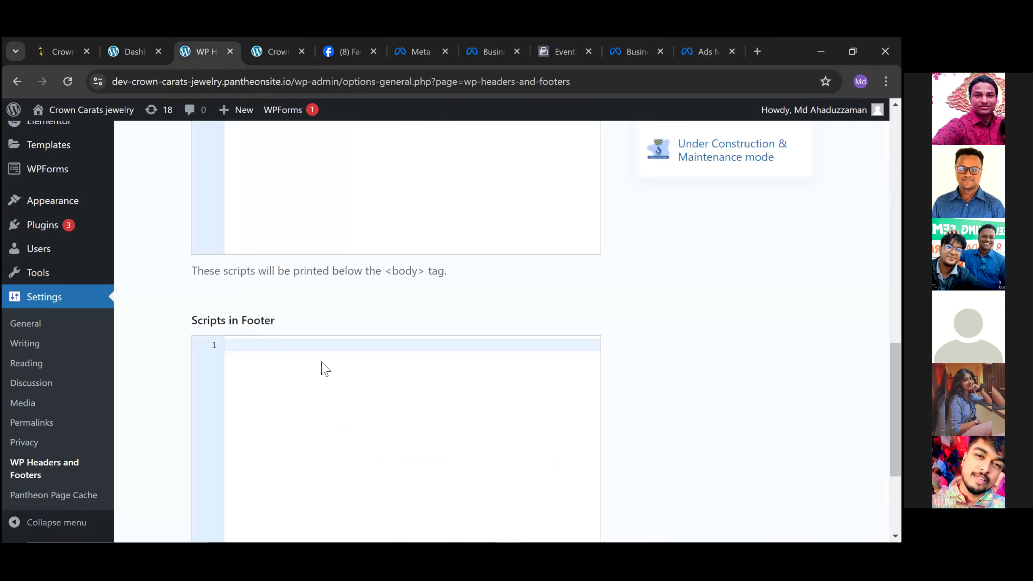
Paste the copied Meta Pixel base code into the empty Scripts in Header box.
{"action": "scroll", "coordinate": [321, 368], "scroll_direction": "up", "scroll_amount": 1}
{"action": "scroll", "coordinate": [322, 368], "scroll_direction": "up", "scroll_amount": 5}
{"action": "scroll", "coordinate": [321, 366], "scroll_direction": "up", "scroll_amount": 5}
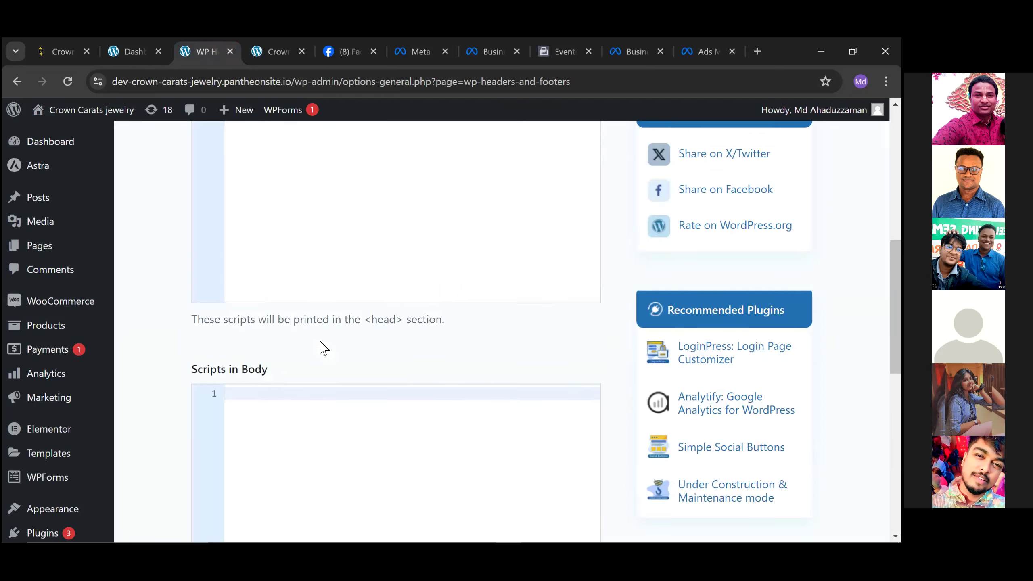
{"action": "left_click", "coordinate": [245, 393]}
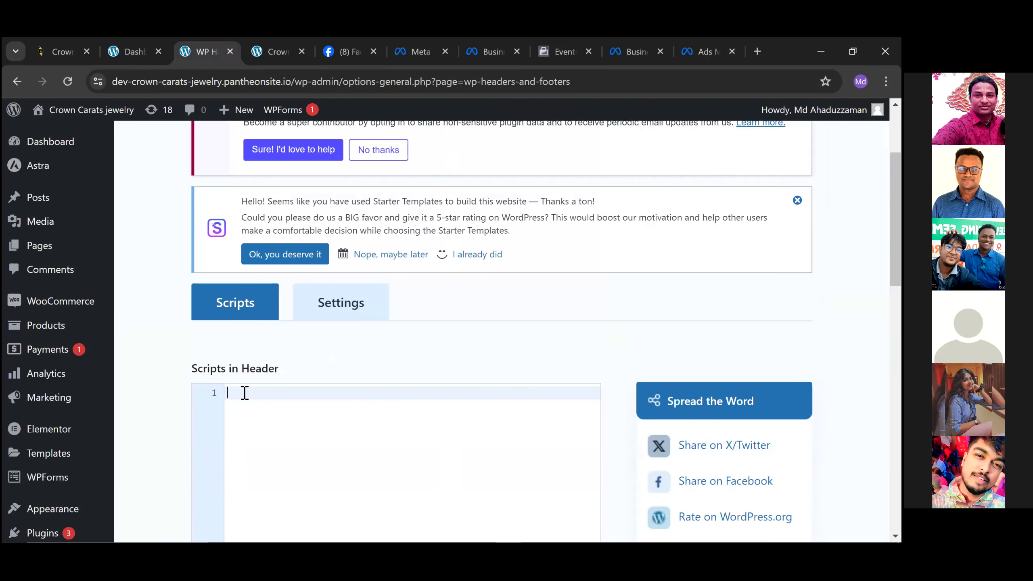
{"action": "right_click", "coordinate": [246, 393]}
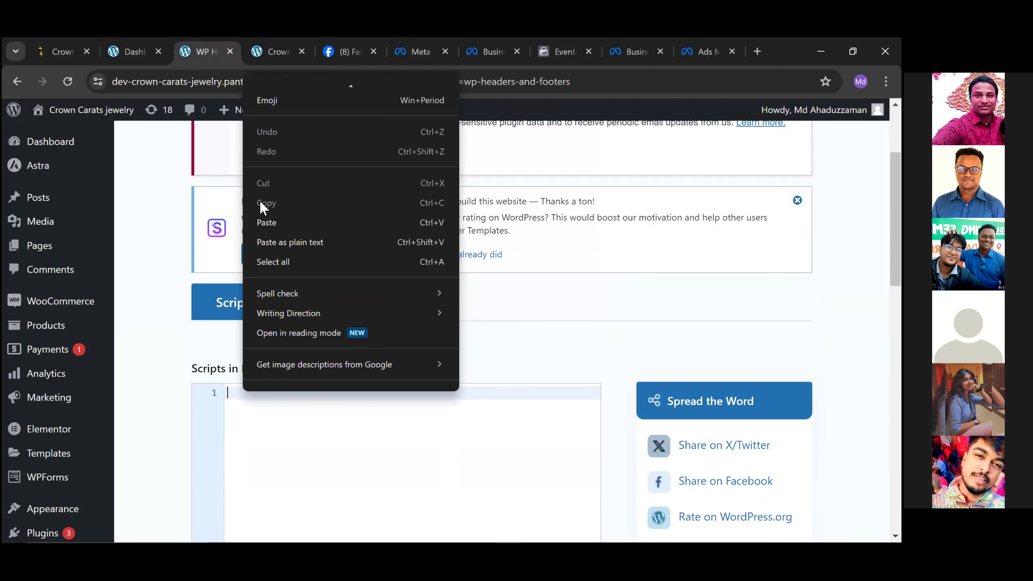
{"action": "left_click", "coordinate": [266, 223]}
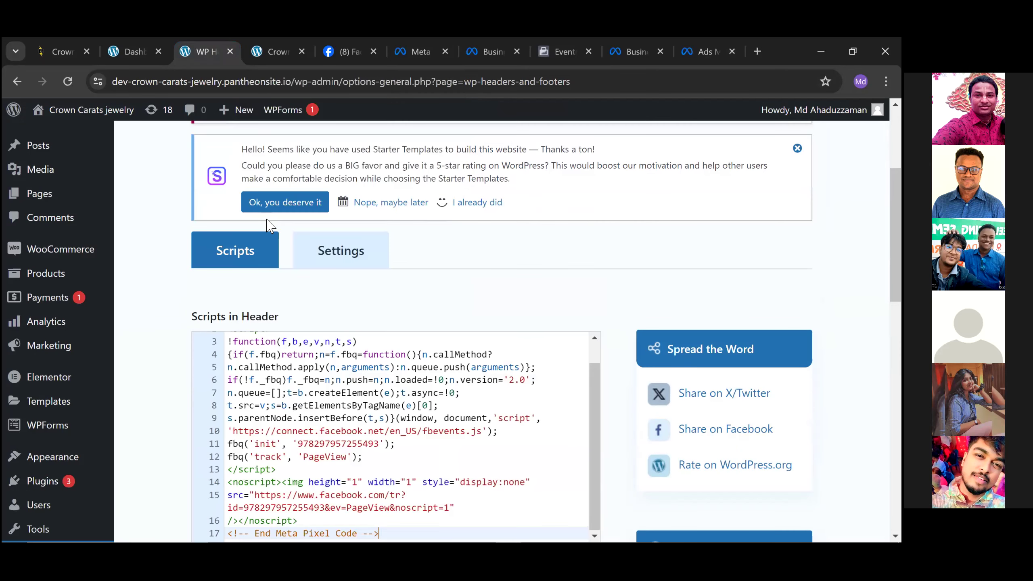
Check the pasted pixel code from start to end and save the plugin's script changes.
{"action": "scroll", "coordinate": [302, 397], "scroll_direction": "up", "scroll_amount": 2}
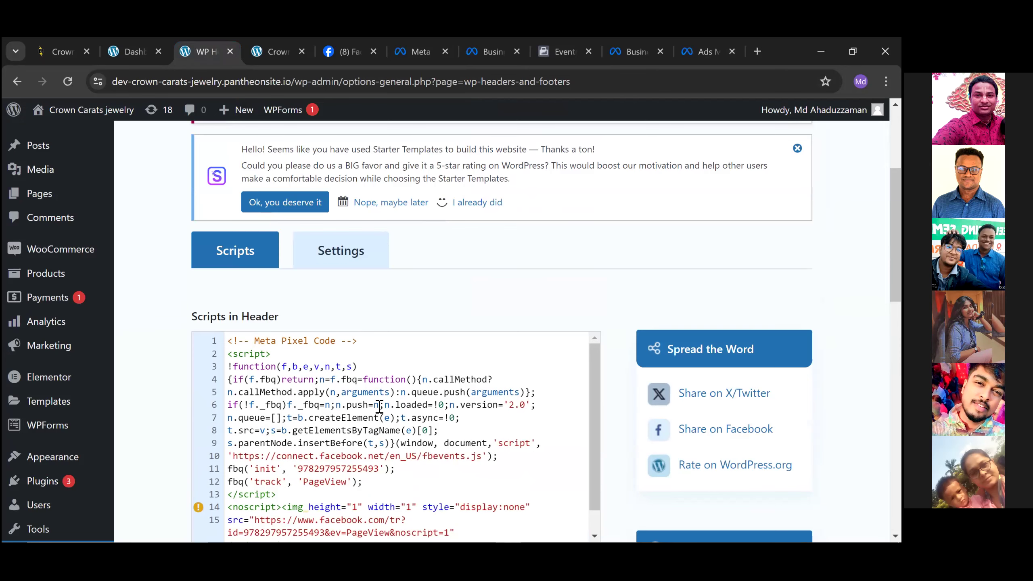
{"action": "scroll", "coordinate": [373, 447], "scroll_direction": "down", "scroll_amount": 2}
{"action": "scroll", "coordinate": [374, 449], "scroll_direction": "down", "scroll_amount": 10}
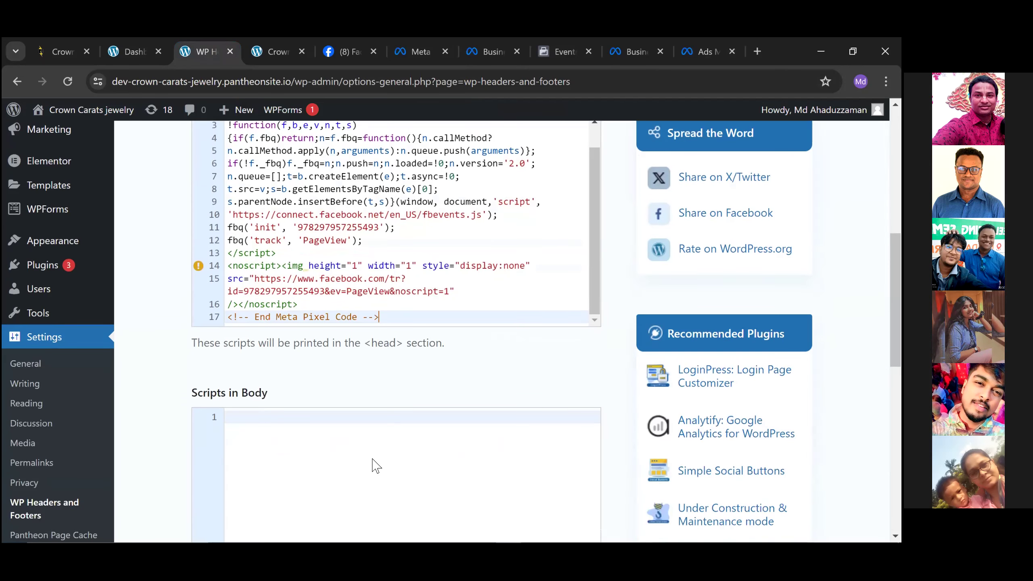
{"action": "scroll", "coordinate": [310, 328], "scroll_direction": "down", "scroll_amount": 8}
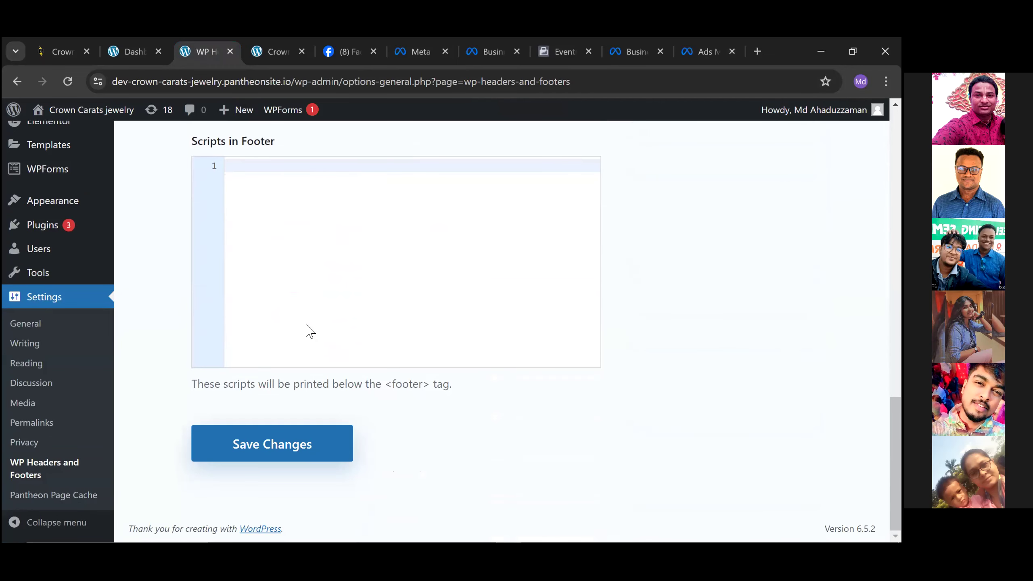
{"action": "left_click", "coordinate": [289, 455]}
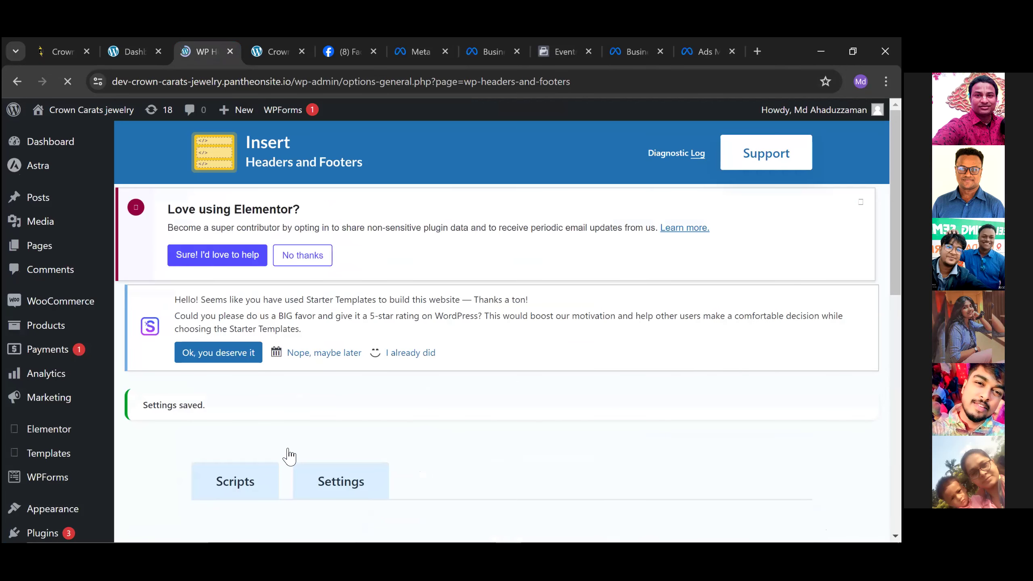
{"action": "left_click_drag", "start_coordinate": [143, 406], "coordinate": [212, 405]}
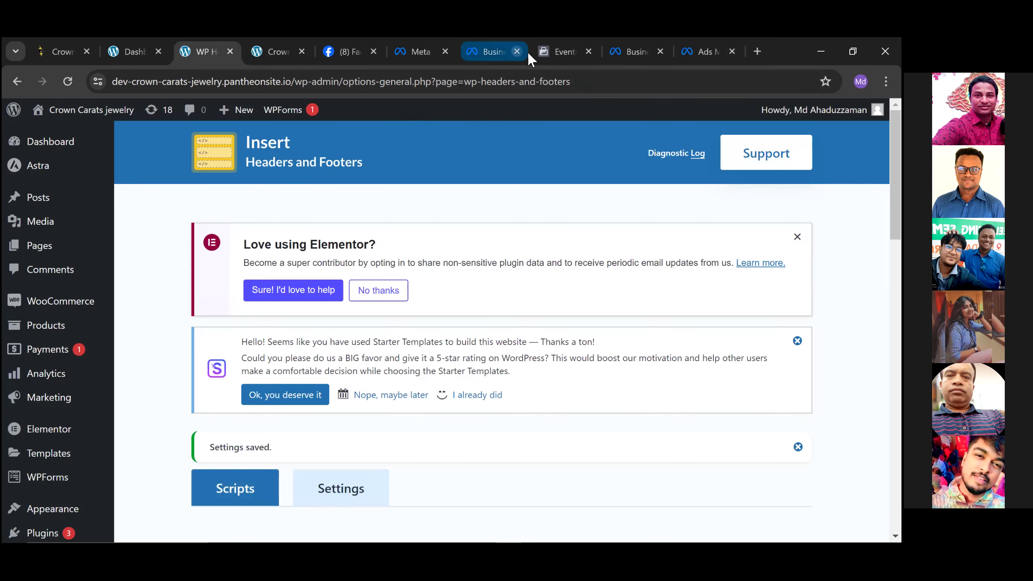
Return to the pixel setup in Events Manager and proceed from Install Base Code to Automatic Advanced Matching.
{"action": "left_click", "coordinate": [539, 53]}
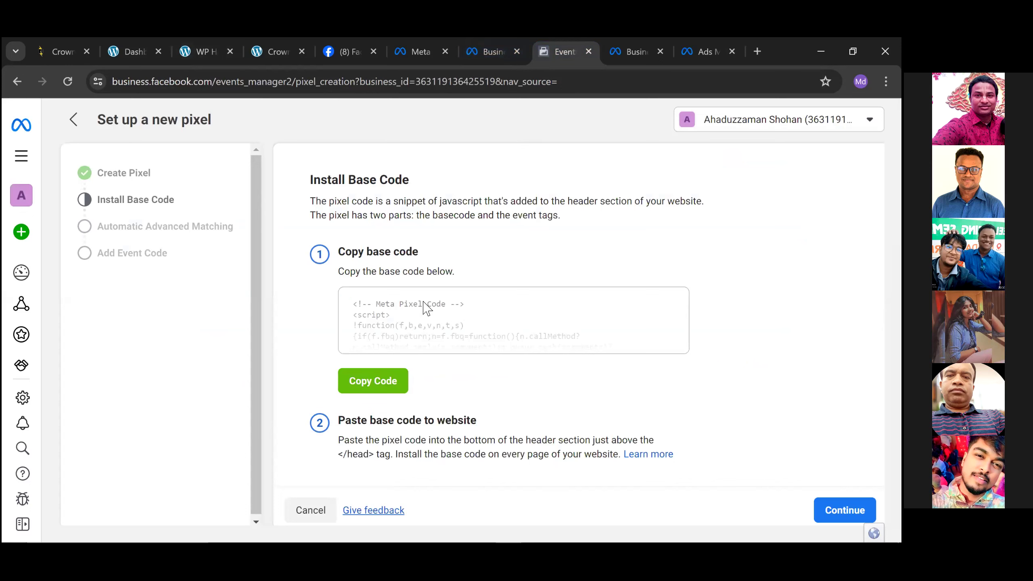
{"action": "left_click", "coordinate": [392, 395]}
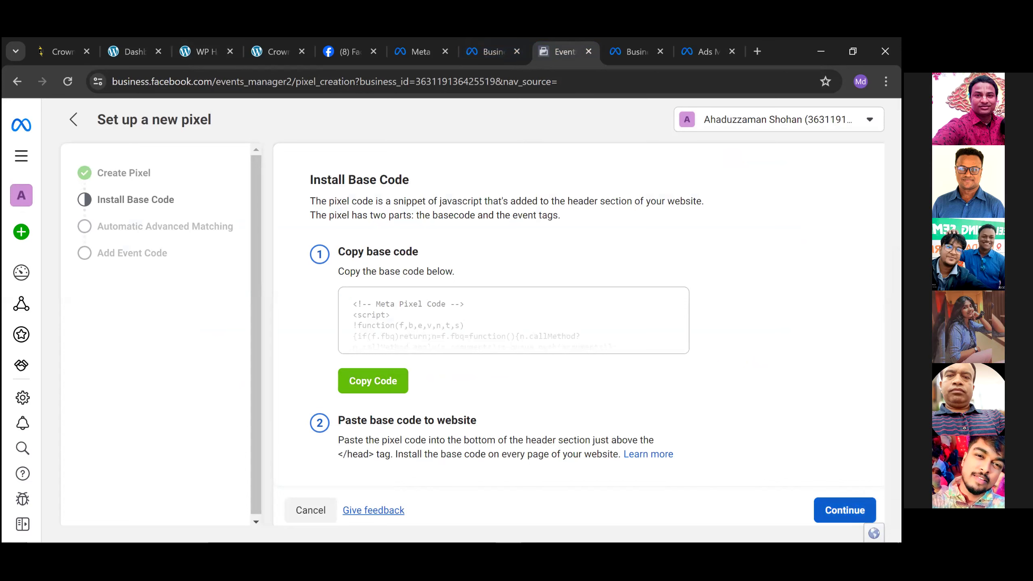
{"action": "left_click", "coordinate": [869, 509]}
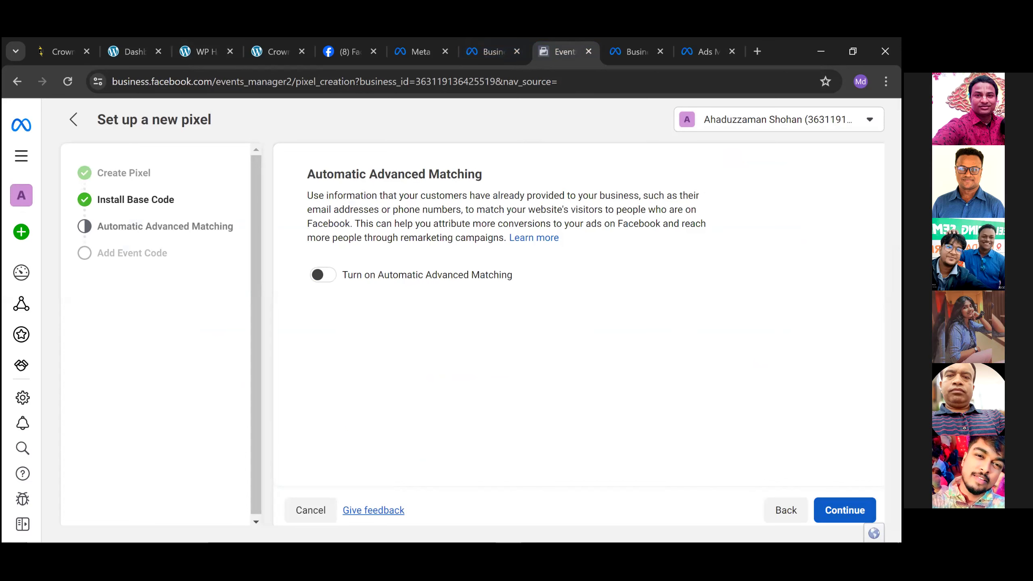
Turn on Automatic Advanced Matching with all customer information types enabled and continue to the event code stage.
{"action": "key", "text": "alt"}
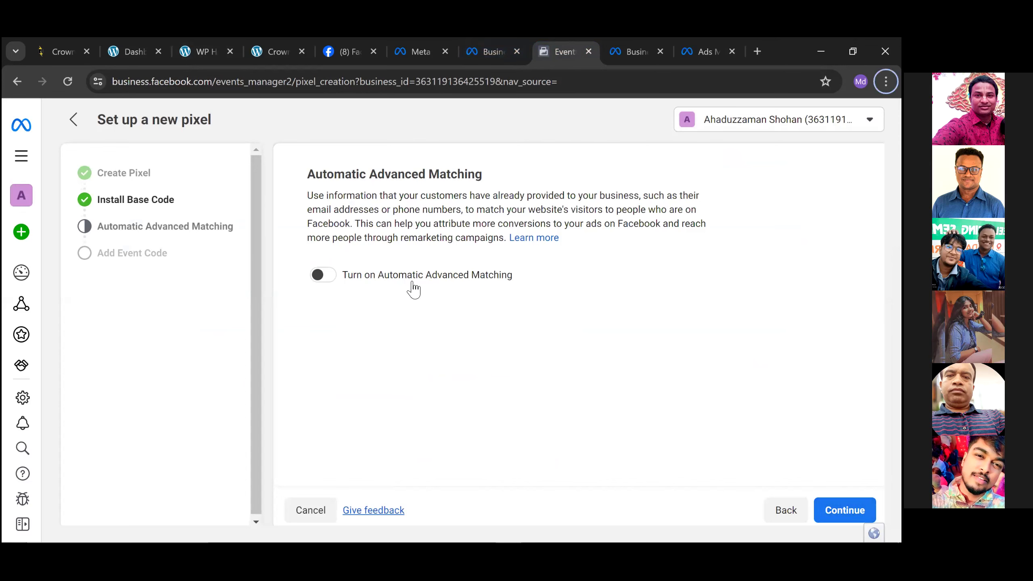
{"action": "left_click", "coordinate": [321, 280]}
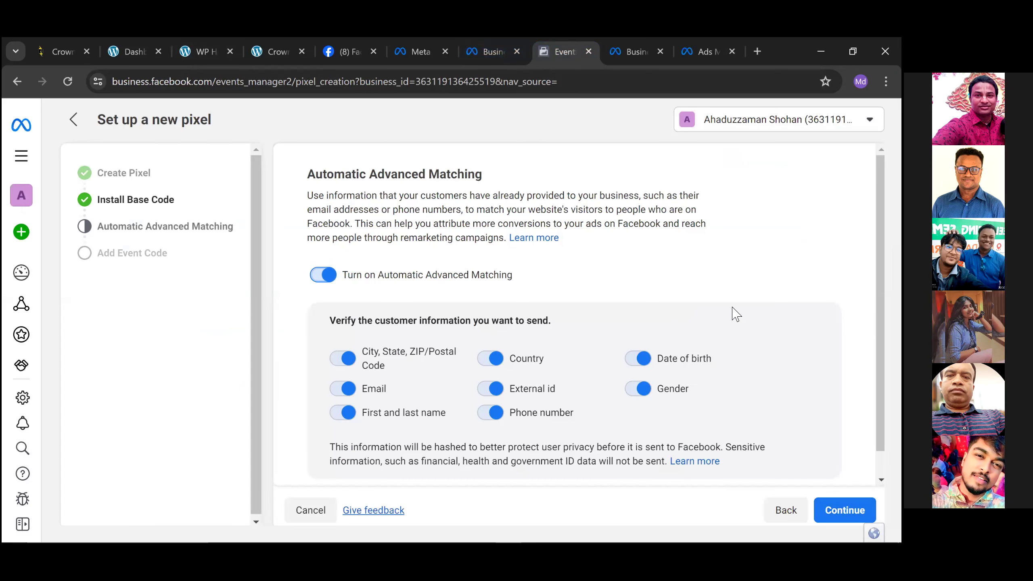
{"action": "scroll", "coordinate": [737, 313], "scroll_direction": "down", "scroll_amount": 1}
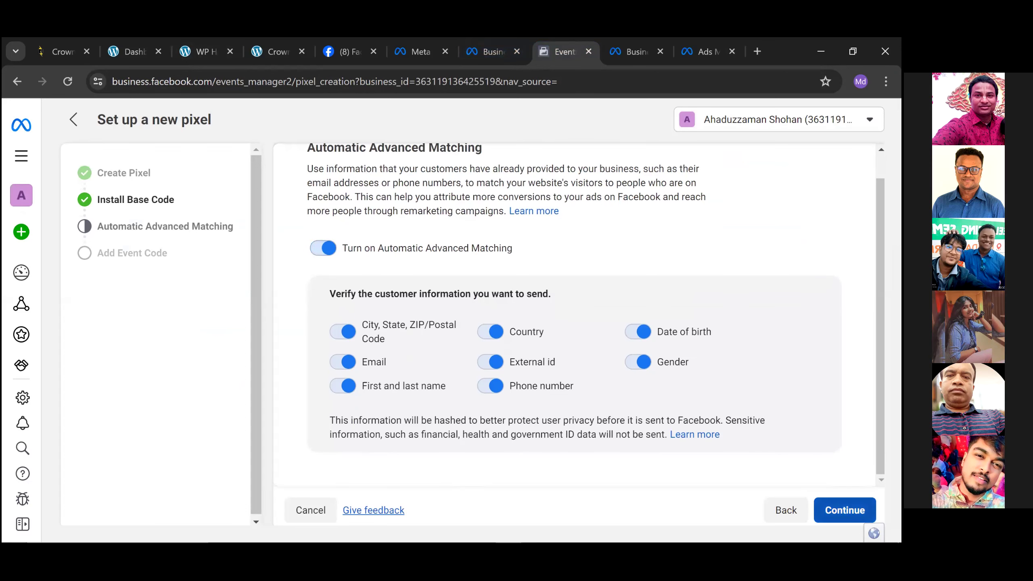
{"action": "left_click", "coordinate": [845, 510]}
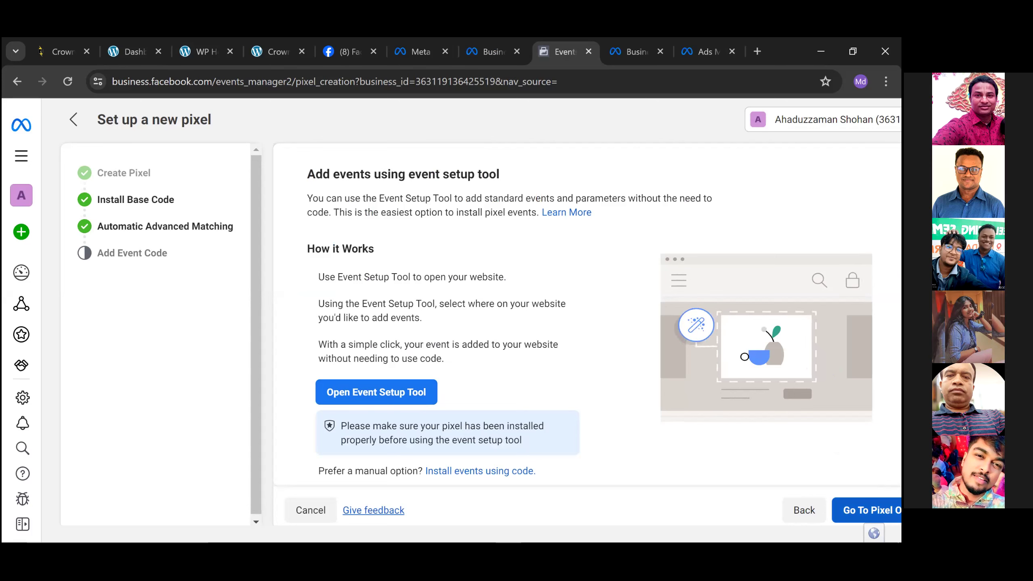
Finish the pixel setup by going to the Crown Pixel overview, and read the notice about dataset activity.
{"action": "left_click", "coordinate": [868, 510]}
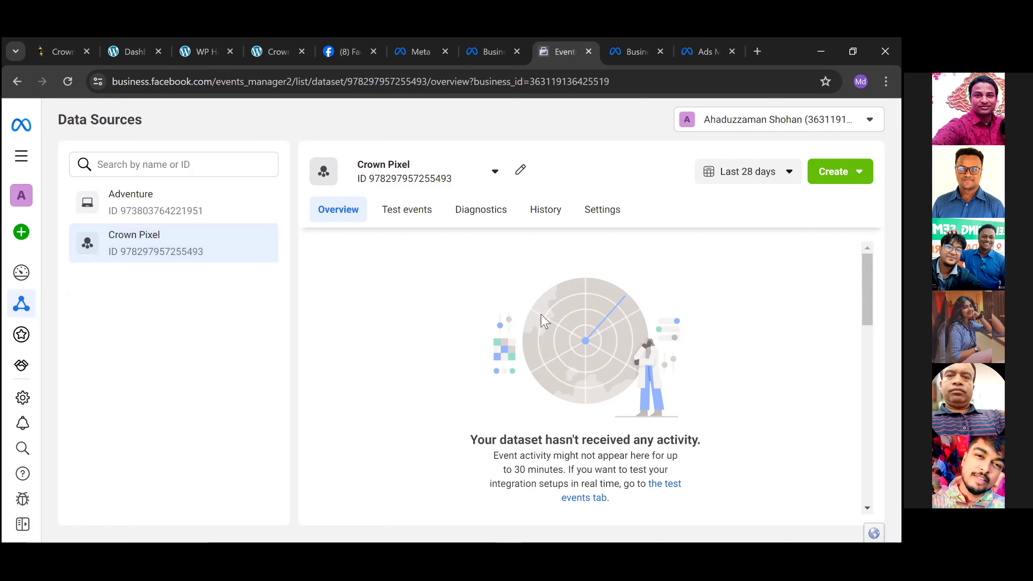
{"action": "left_click_drag", "start_coordinate": [476, 441], "coordinate": [706, 439]}
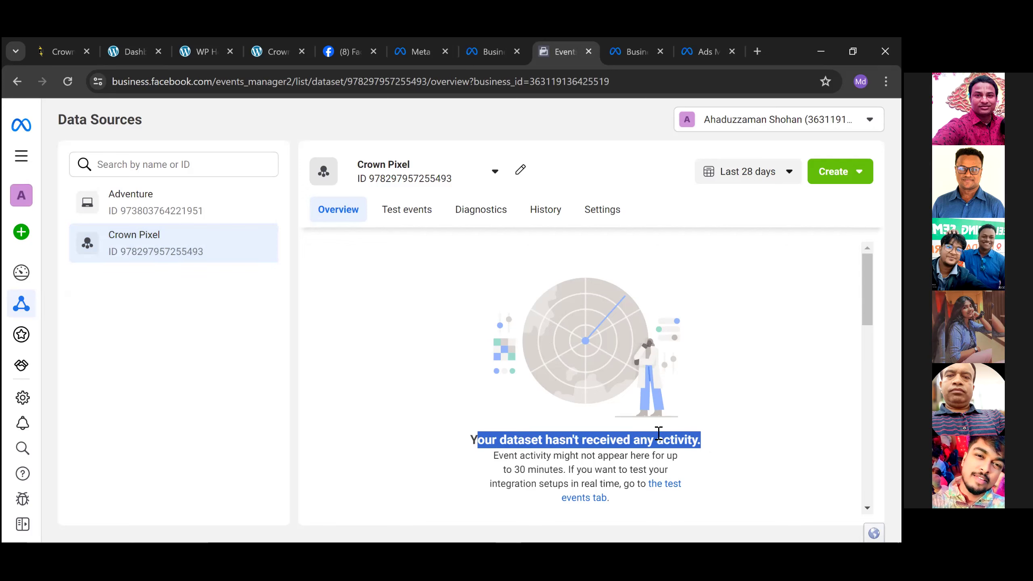
{"action": "left_click_drag", "start_coordinate": [464, 420], "coordinate": [683, 514]}
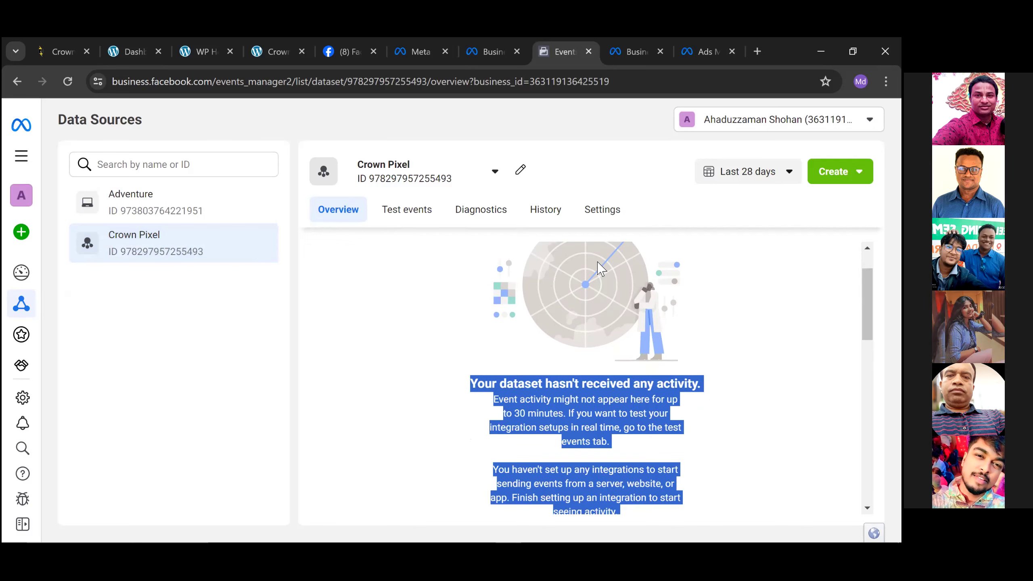
{"action": "left_click", "coordinate": [614, 403]}
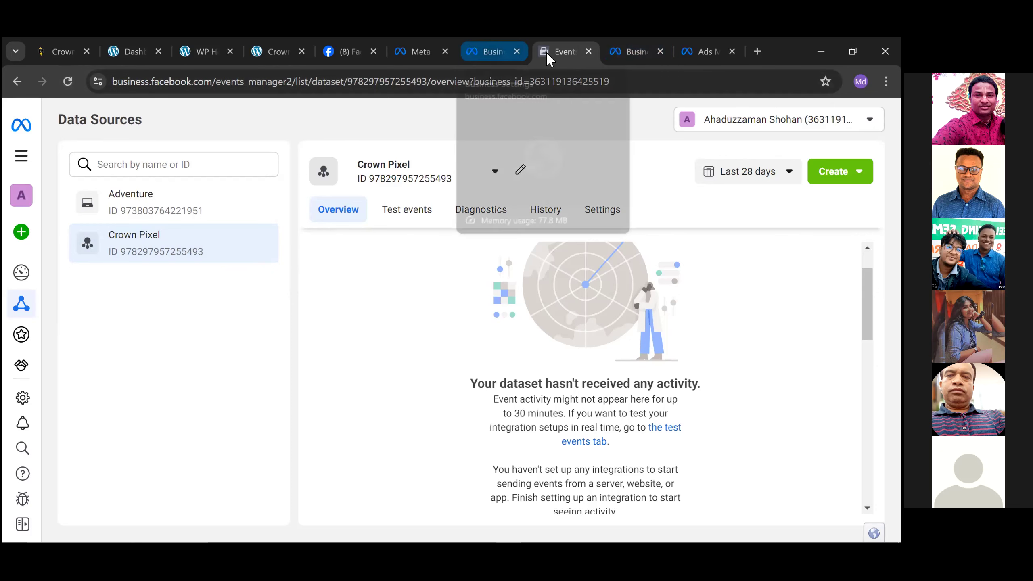
Switch to the Crown Carats store site, load its home page again and browse to the Most Popular products.
{"action": "left_click", "coordinate": [271, 52]}
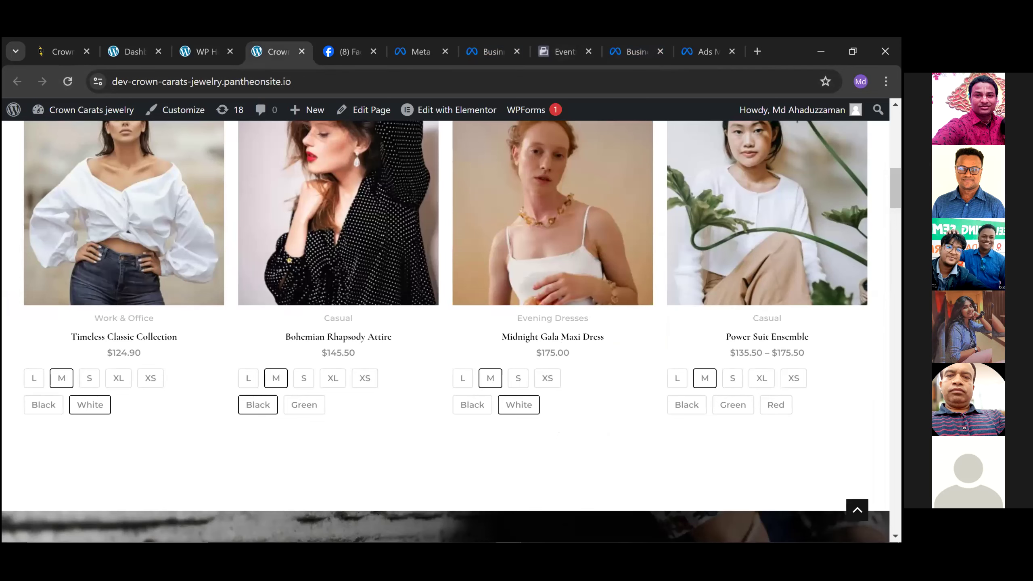
{"action": "scroll", "coordinate": [548, 147], "scroll_direction": "up", "scroll_amount": 10}
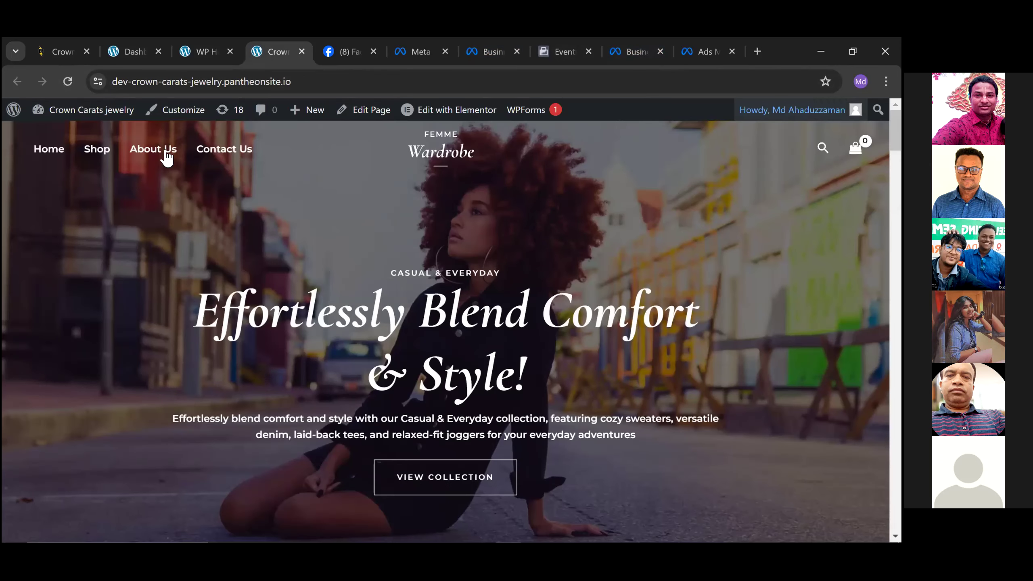
{"action": "left_click", "coordinate": [43, 153]}
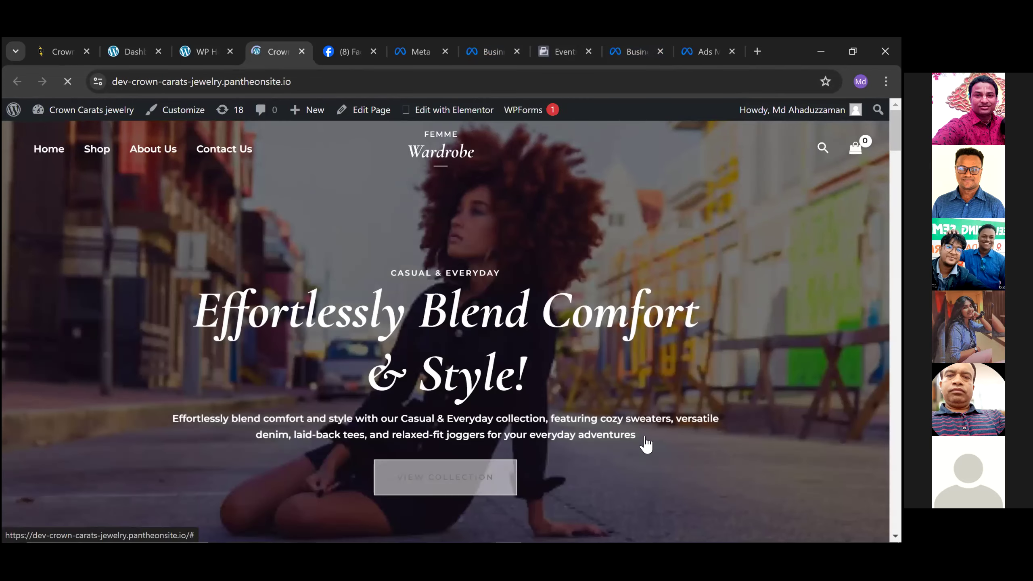
{"action": "scroll", "coordinate": [644, 444], "scroll_direction": "down", "scroll_amount": 3}
{"action": "scroll", "coordinate": [645, 444], "scroll_direction": "down", "scroll_amount": 4}
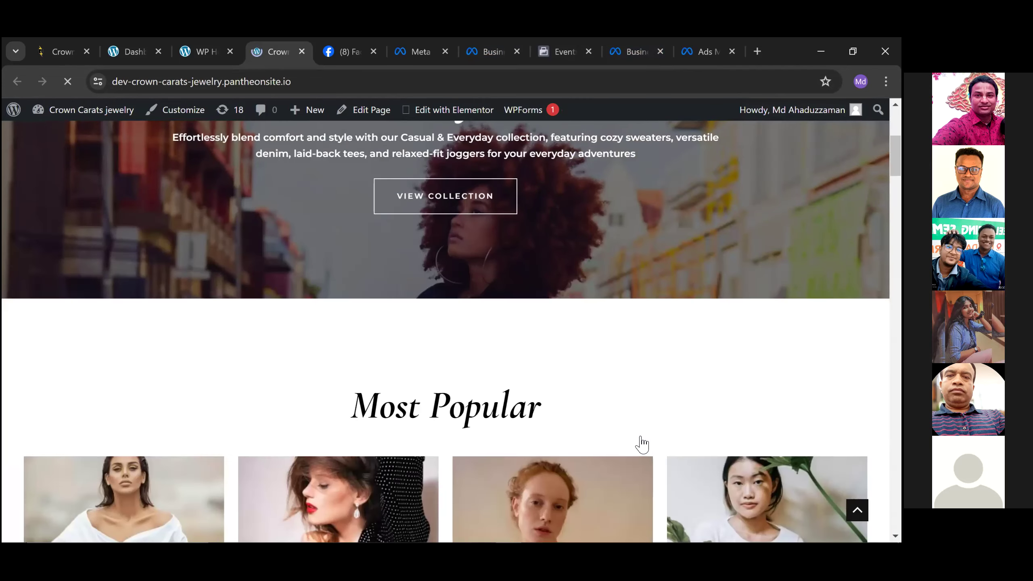
{"action": "scroll", "coordinate": [640, 444], "scroll_direction": "down", "scroll_amount": 2}
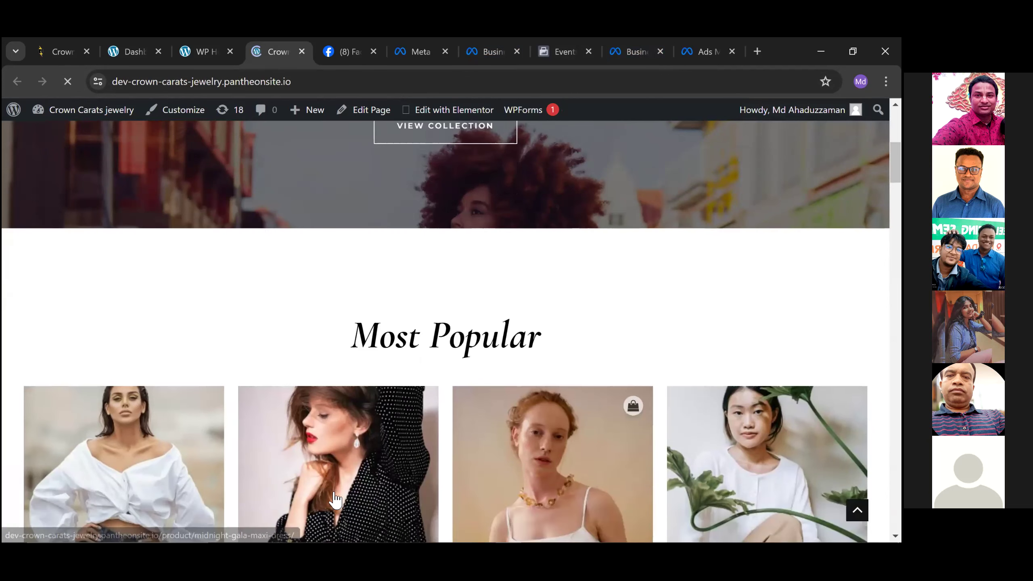
Add the Bohemian Rhapsody Attire in size M, Black to the cart from its product page and view the cart.
{"action": "left_click", "coordinate": [320, 439]}
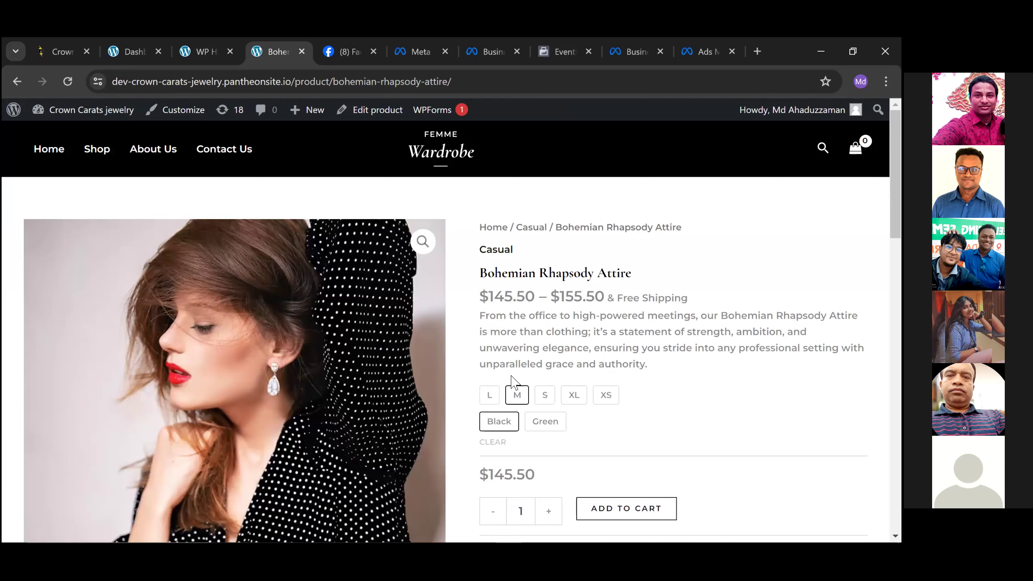
{"action": "left_click", "coordinate": [615, 511]}
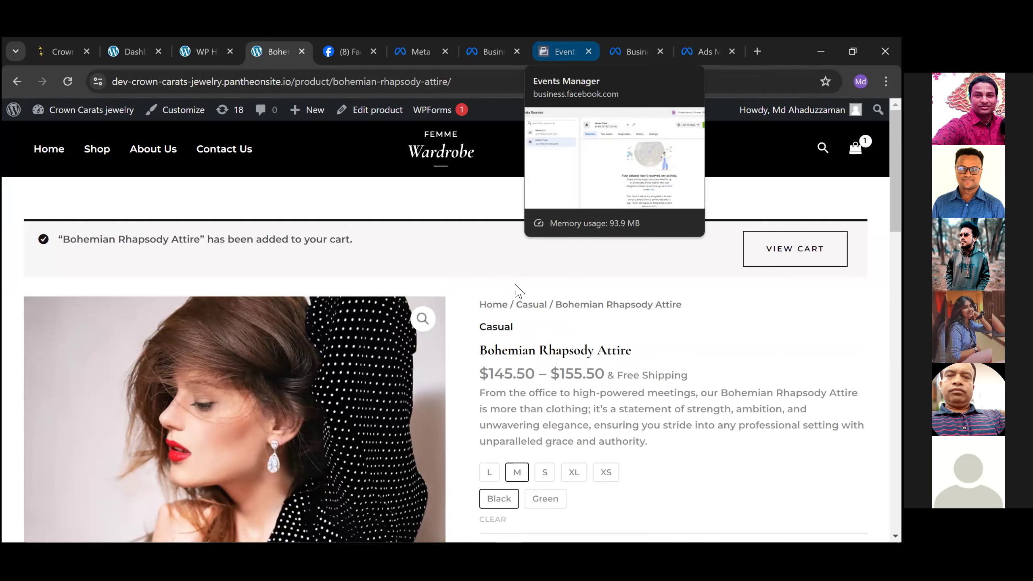
{"action": "left_click", "coordinate": [795, 249]}
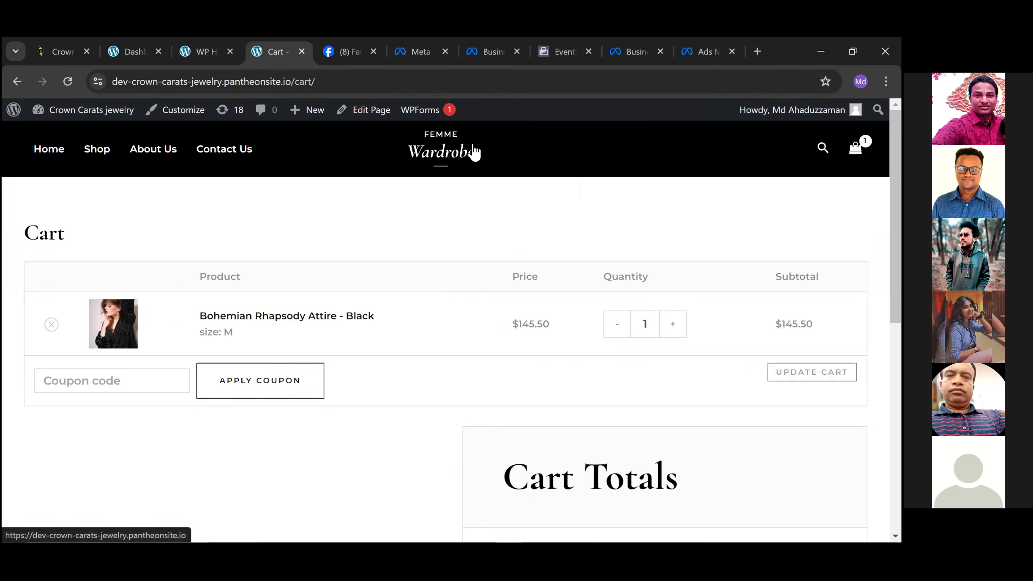
Return to Events Manager and reload the Crown Pixel overview.
{"action": "left_click", "coordinate": [549, 47]}
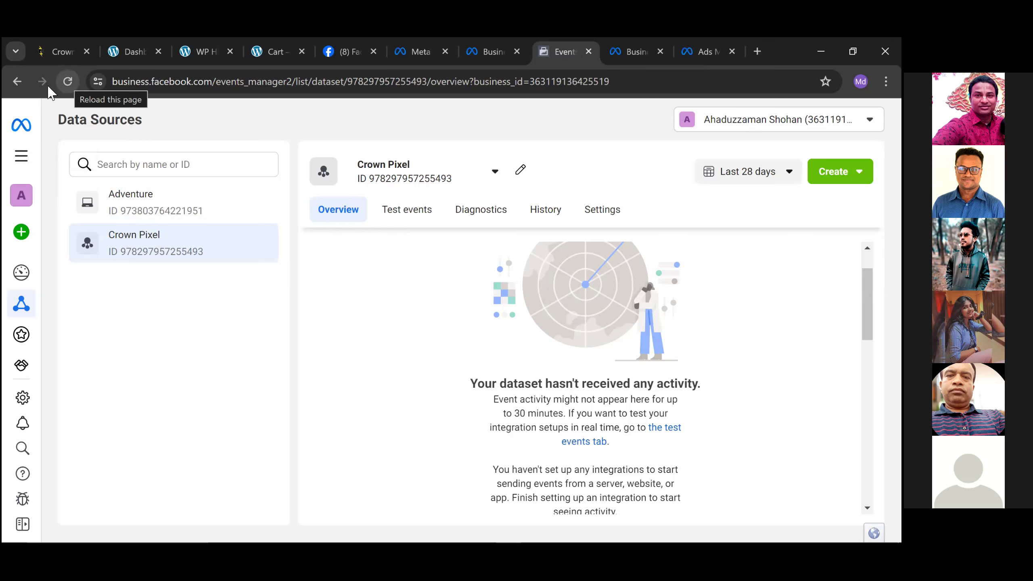
{"action": "left_click", "coordinate": [248, 79]}
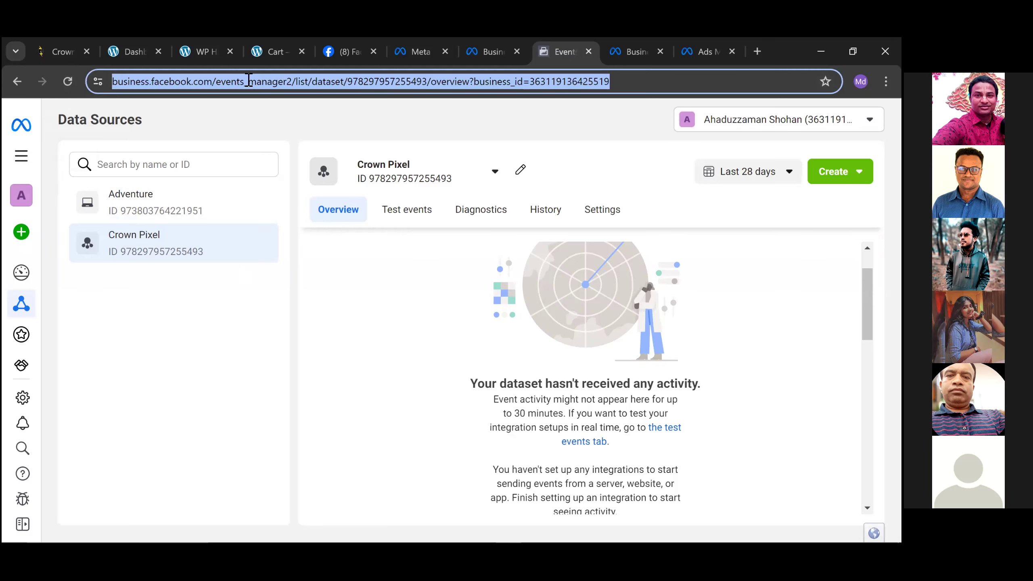
{"action": "key", "text": "Return"}
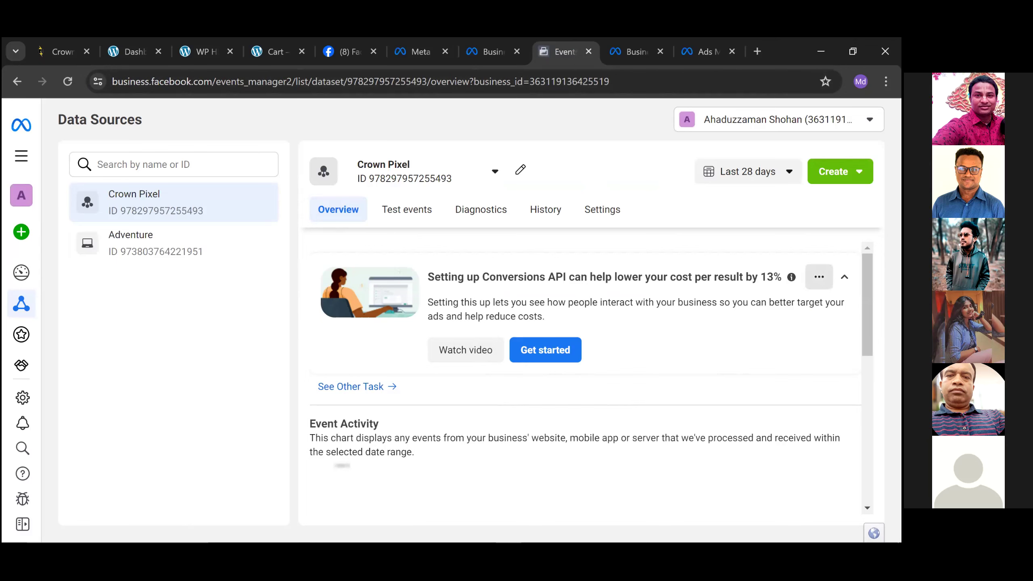
Ignore the Conversions API setup task on the Crown Pixel overview and confirm its removal.
{"action": "left_click", "coordinate": [819, 277]}
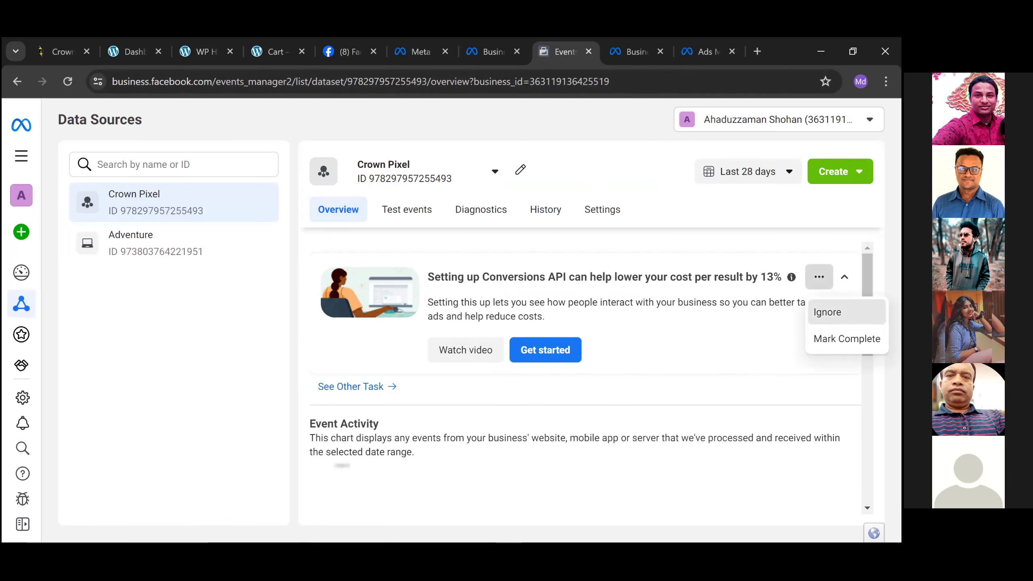
{"action": "left_click", "coordinate": [828, 312]}
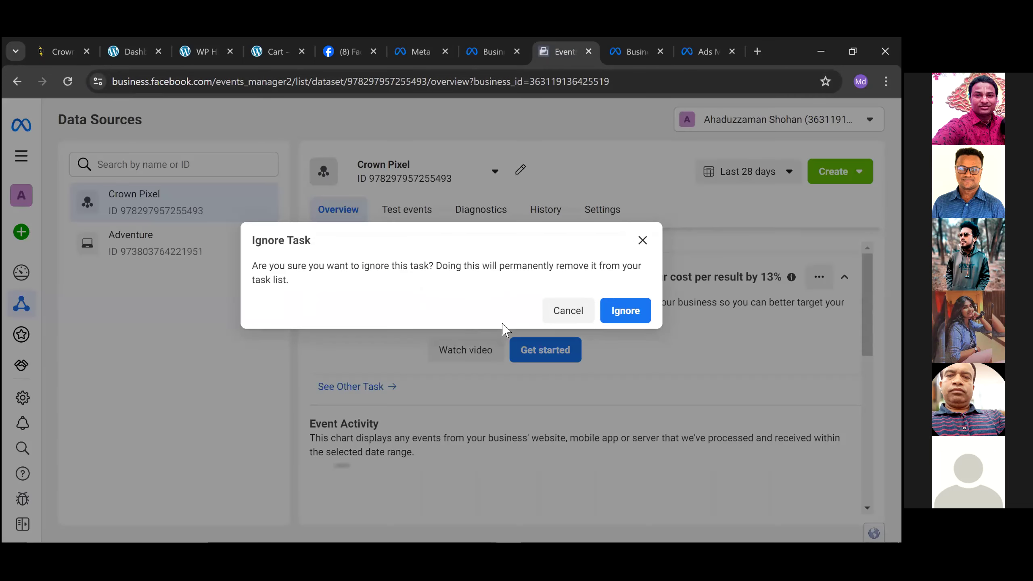
{"action": "left_click", "coordinate": [619, 314]}
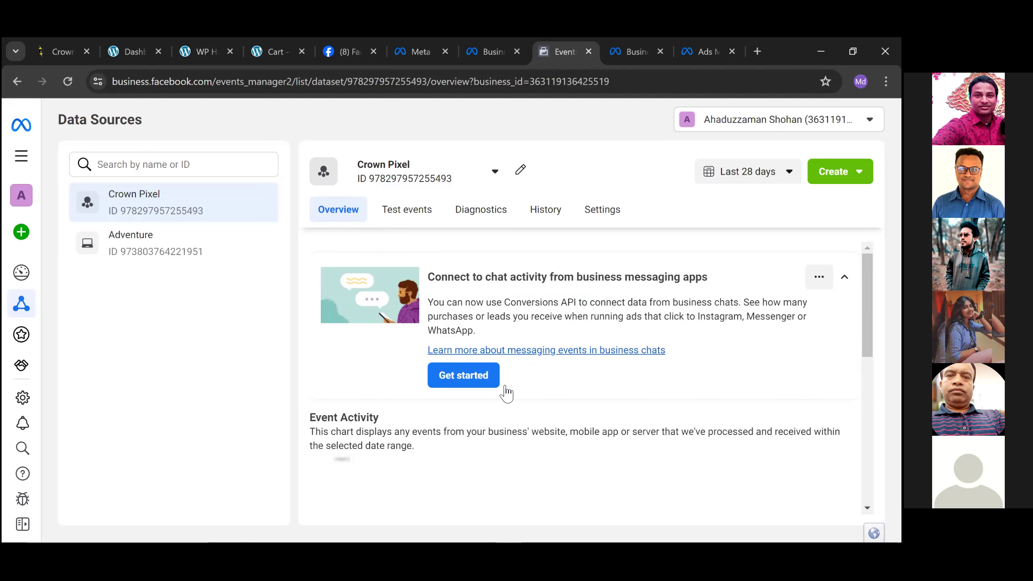
Examine the Event Activity chart, integrations, websites and events list on the Crown Pixel overview.
{"action": "scroll", "coordinate": [514, 426], "scroll_direction": "down", "scroll_amount": 3}
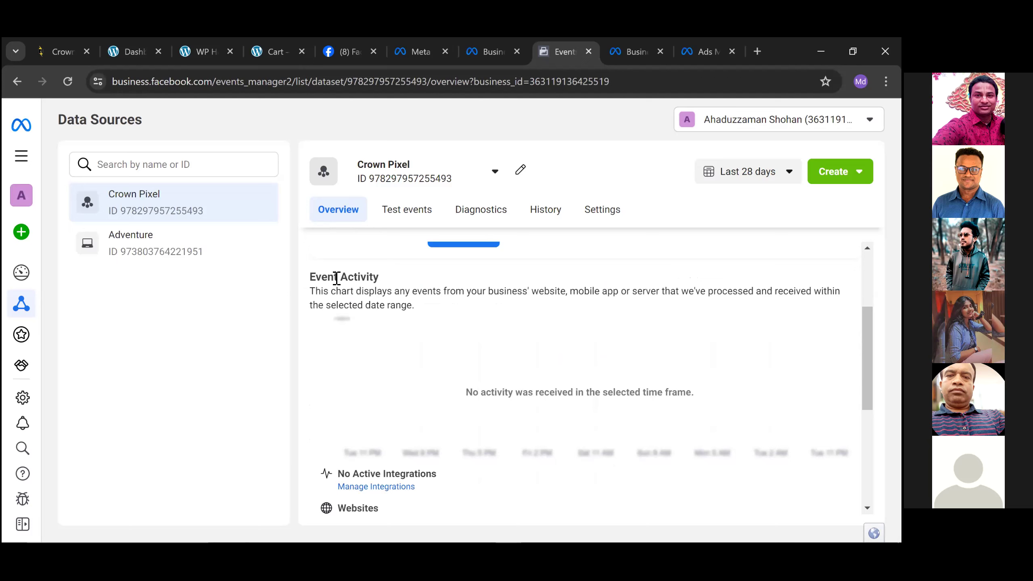
{"action": "left_click_drag", "start_coordinate": [319, 275], "coordinate": [722, 392]}
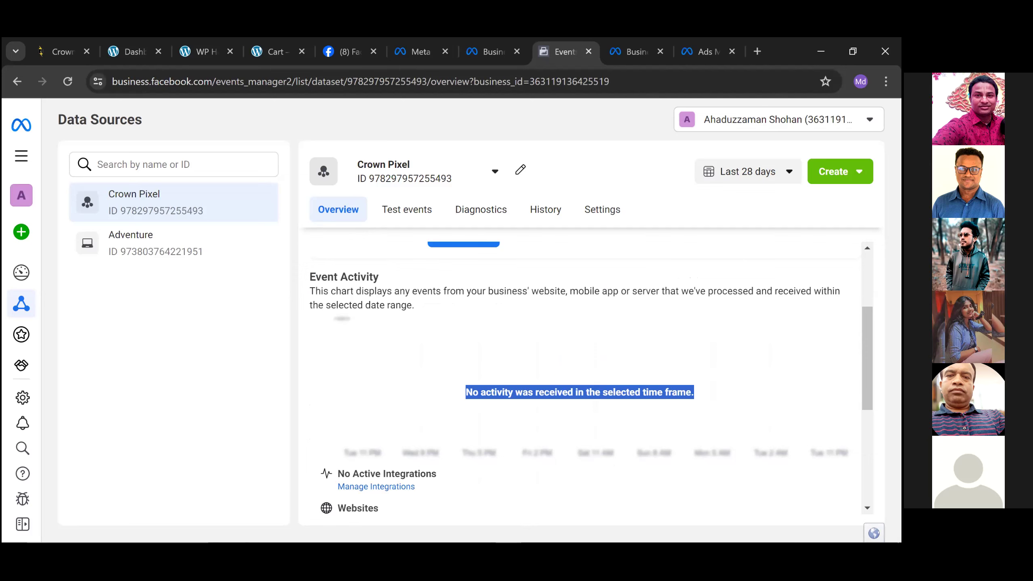
{"action": "left_click", "coordinate": [587, 341]}
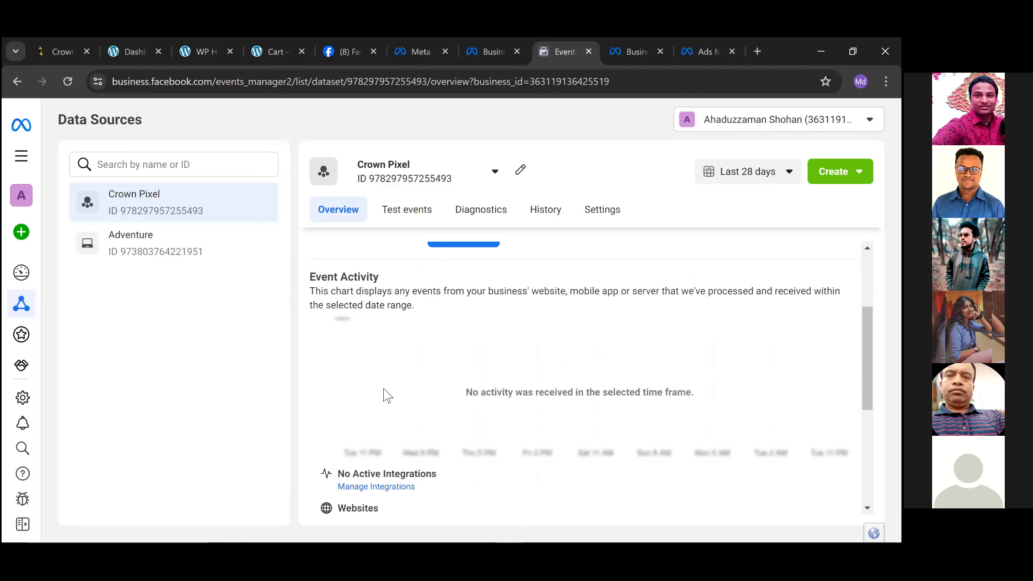
{"action": "scroll", "coordinate": [574, 374], "scroll_direction": "down", "scroll_amount": 3}
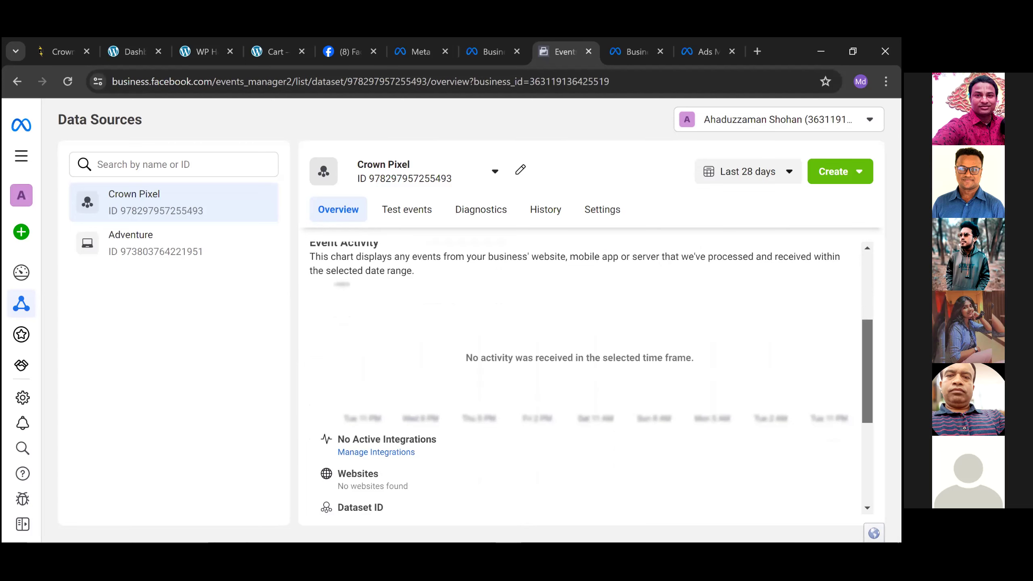
{"action": "scroll", "coordinate": [538, 363], "scroll_direction": "down", "scroll_amount": 5}
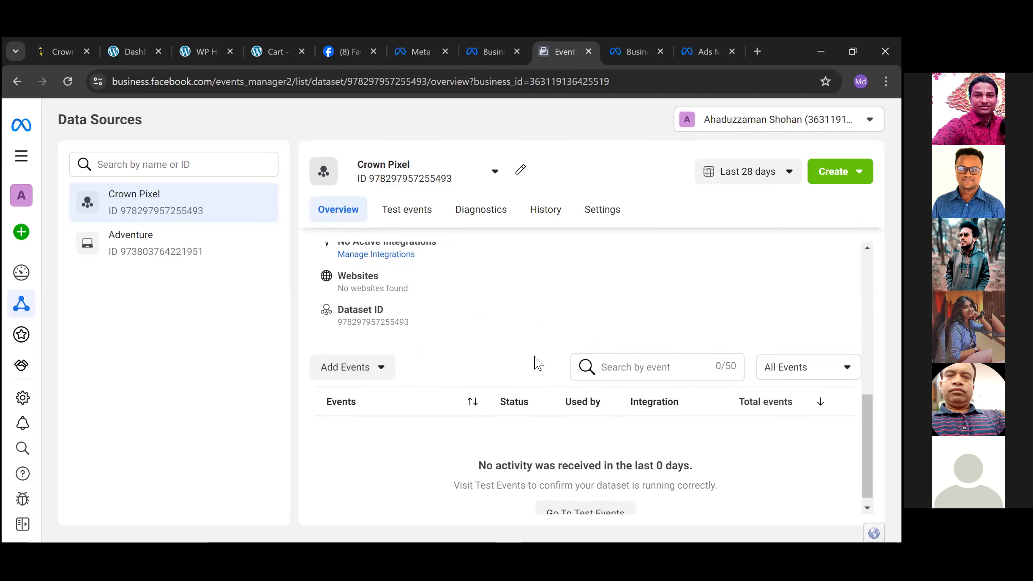
{"action": "scroll", "coordinate": [582, 374], "scroll_direction": "up", "scroll_amount": 6}
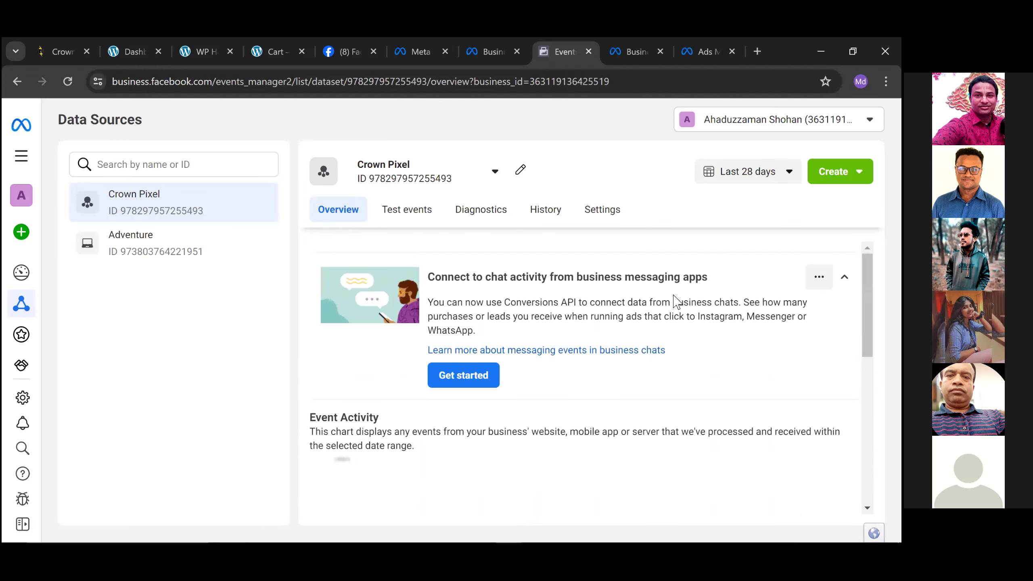
Mark the task about connecting chat activity from business messaging apps as complete.
{"action": "left_click", "coordinate": [820, 276]}
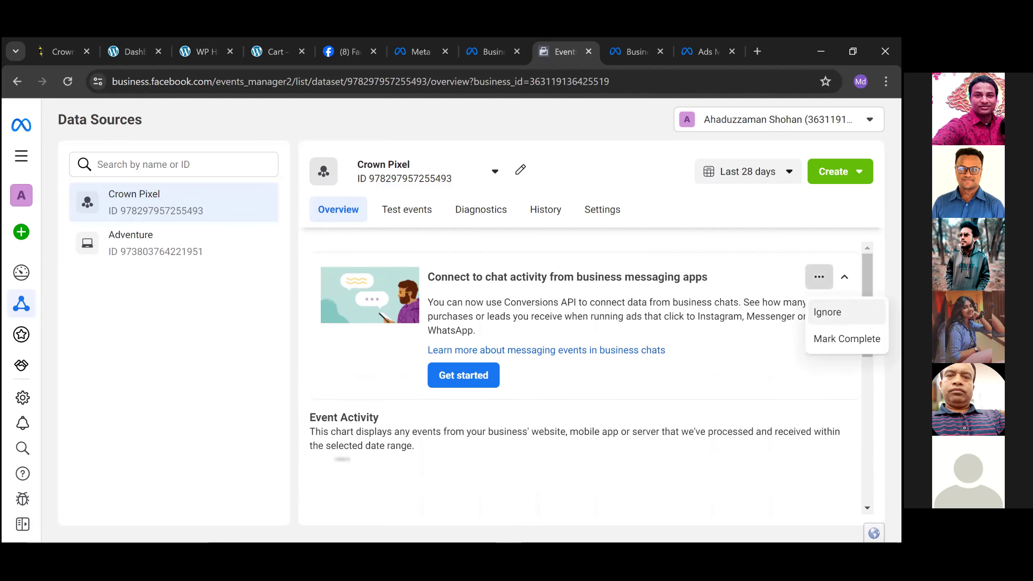
{"action": "left_click", "coordinate": [846, 339]}
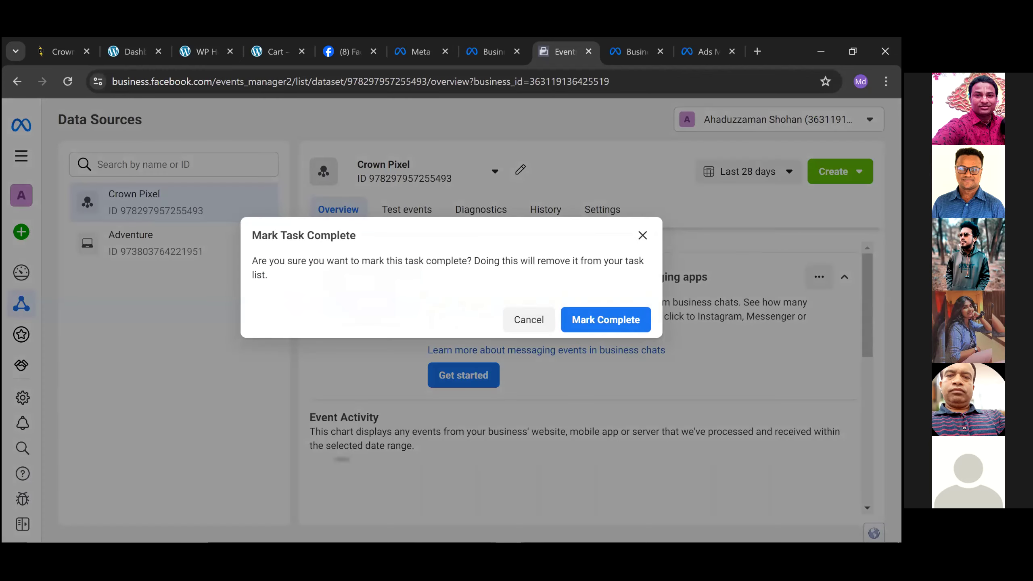
{"action": "left_click", "coordinate": [603, 321]}
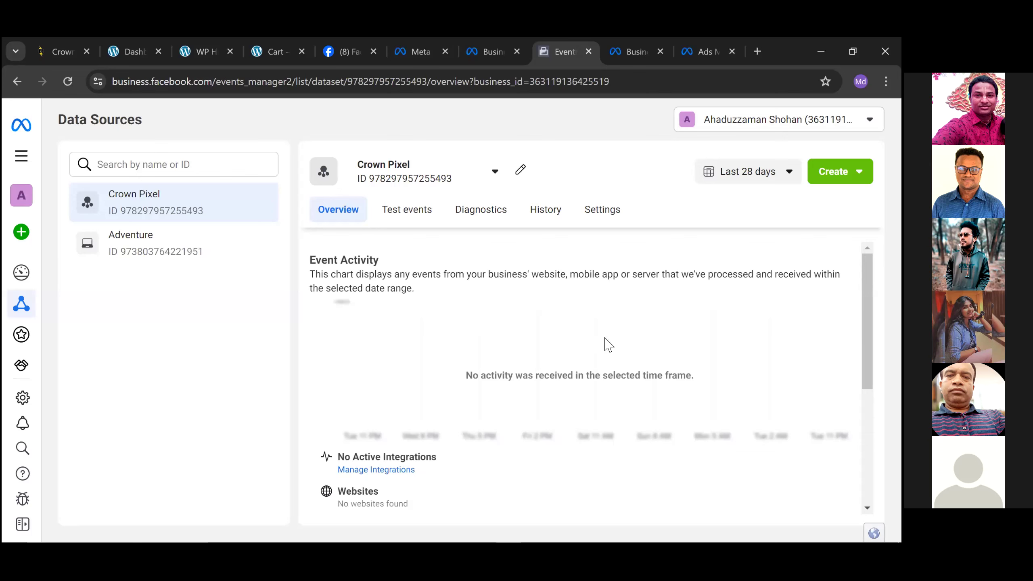
Open Crown Pixel's Test events page, and go back to the store's home page to generate visitor activity.
{"action": "left_click", "coordinate": [408, 210]}
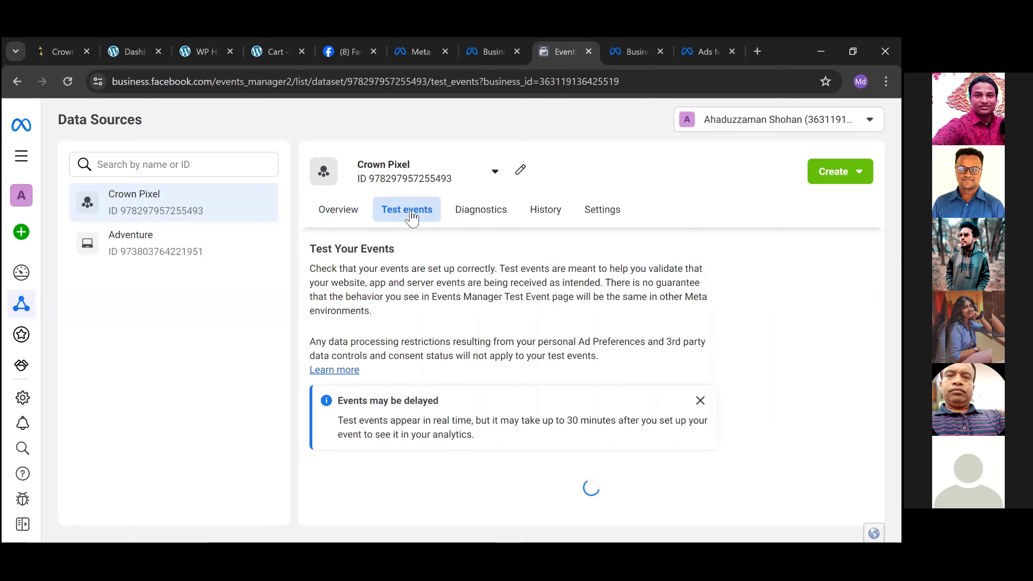
{"action": "scroll", "coordinate": [720, 359], "scroll_direction": "down", "scroll_amount": 1}
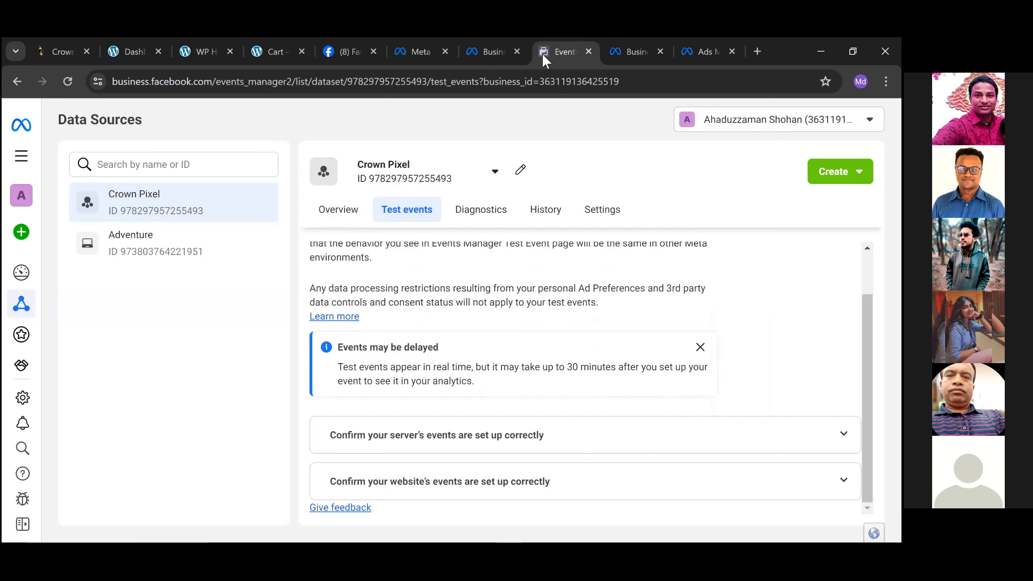
{"action": "left_click", "coordinate": [268, 54]}
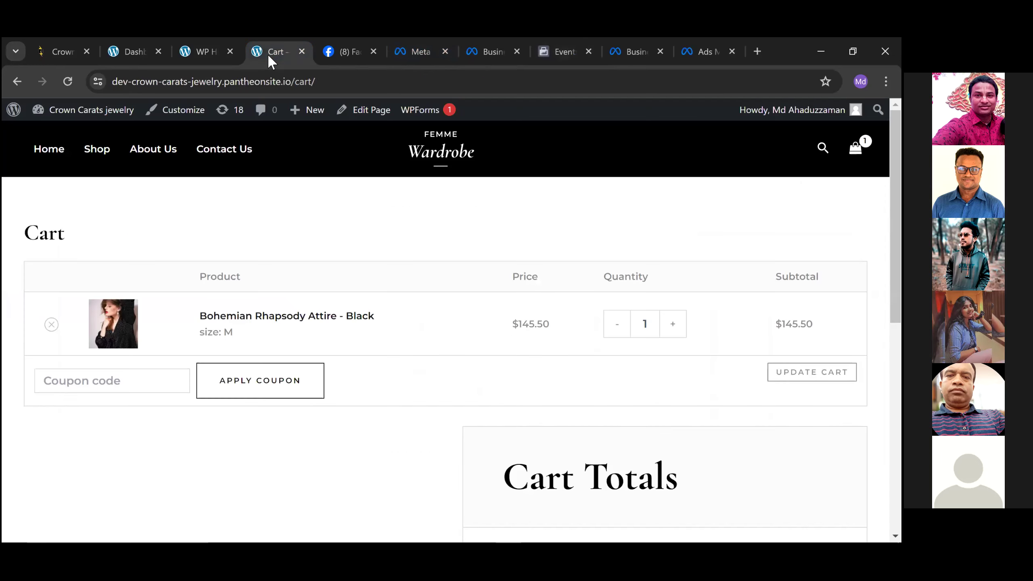
{"action": "left_click", "coordinate": [49, 154]}
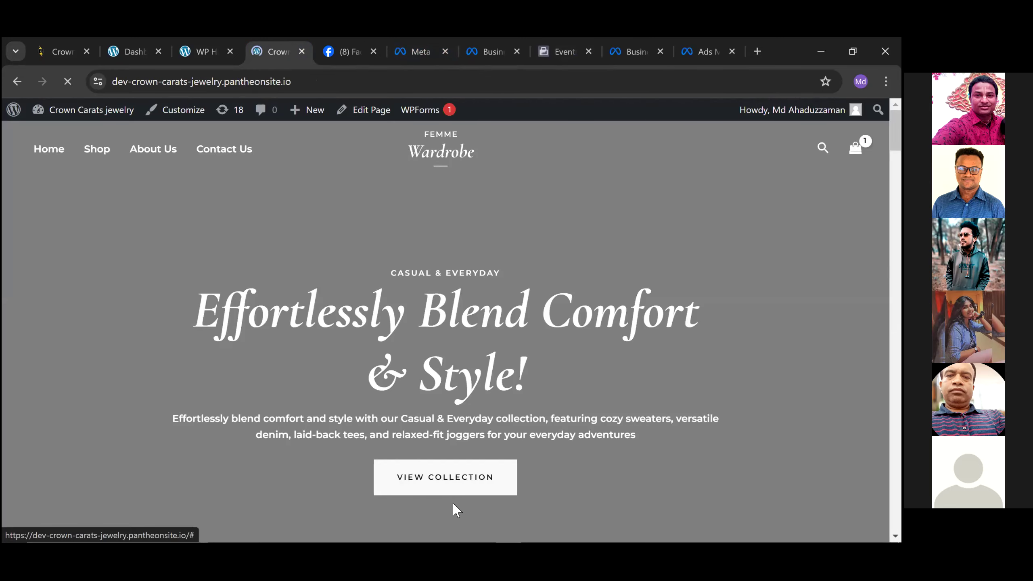
Add the Midnight Gala Maxi Dress in size M, White to the cart from its product page and view the cart.
{"action": "scroll", "coordinate": [722, 403], "scroll_direction": "down", "scroll_amount": 10}
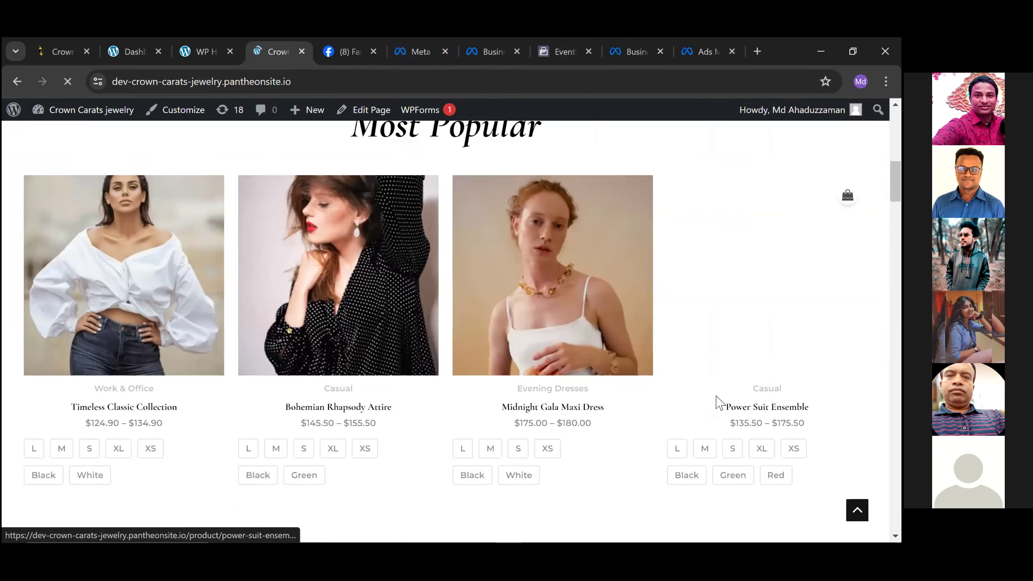
{"action": "scroll", "coordinate": [718, 402], "scroll_direction": "down", "scroll_amount": 5}
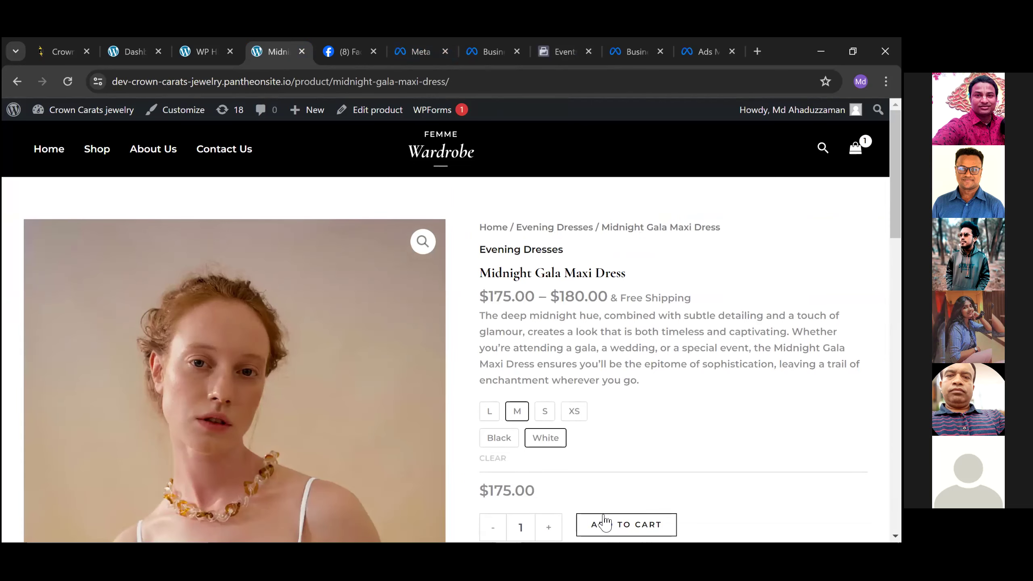
{"action": "left_click", "coordinate": [606, 525]}
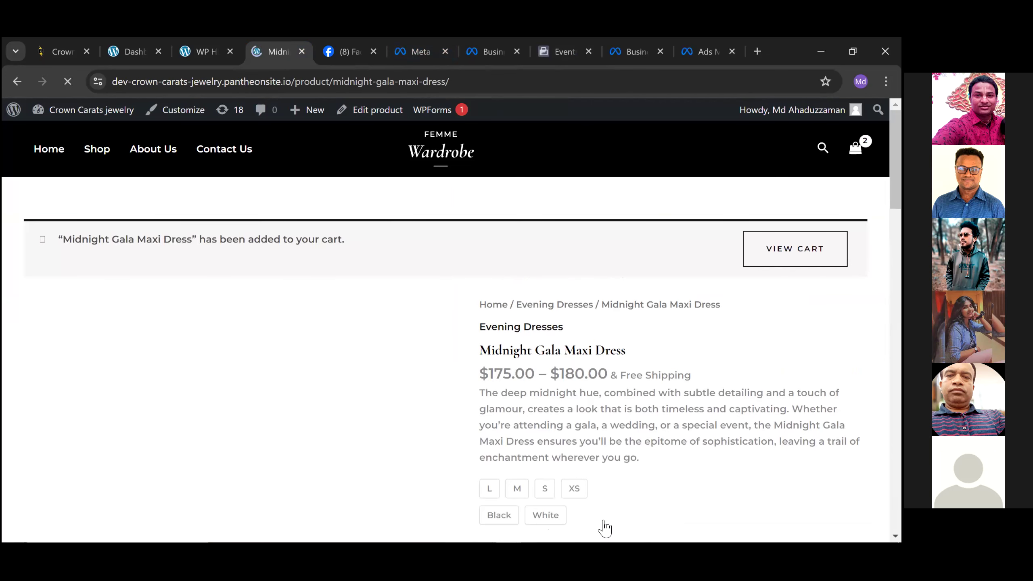
{"action": "left_click", "coordinate": [795, 248]}
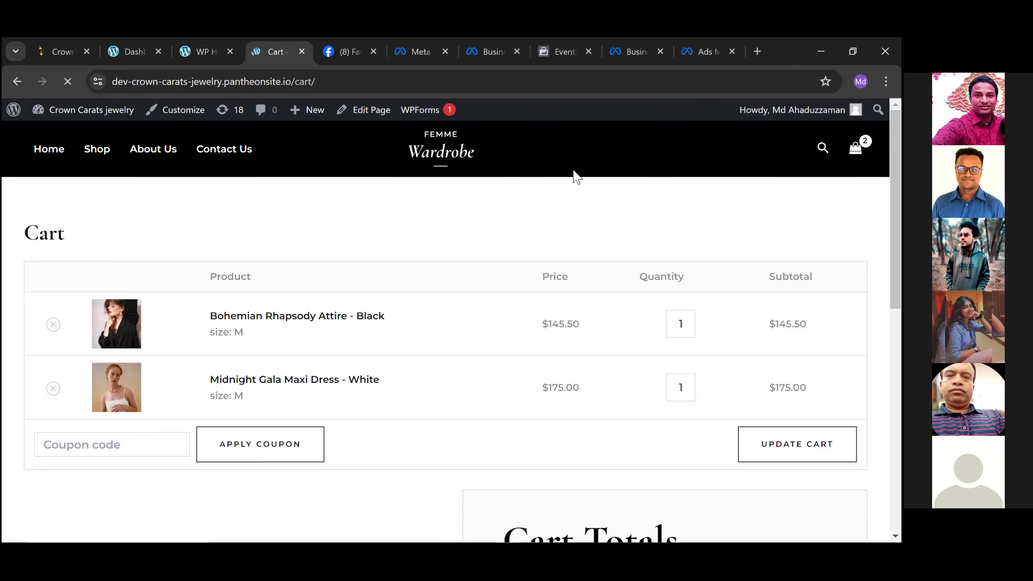
Return to Crown Pixel's Test events, review the received events and expand the latest PageView event's details.
{"action": "left_click", "coordinate": [555, 52]}
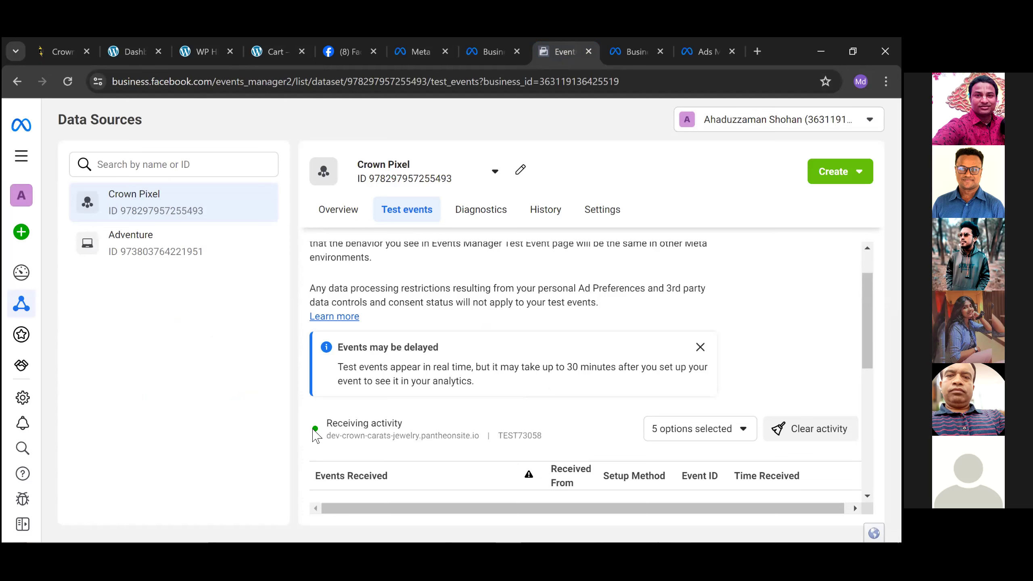
{"action": "scroll", "coordinate": [438, 434], "scroll_direction": "down", "scroll_amount": 3}
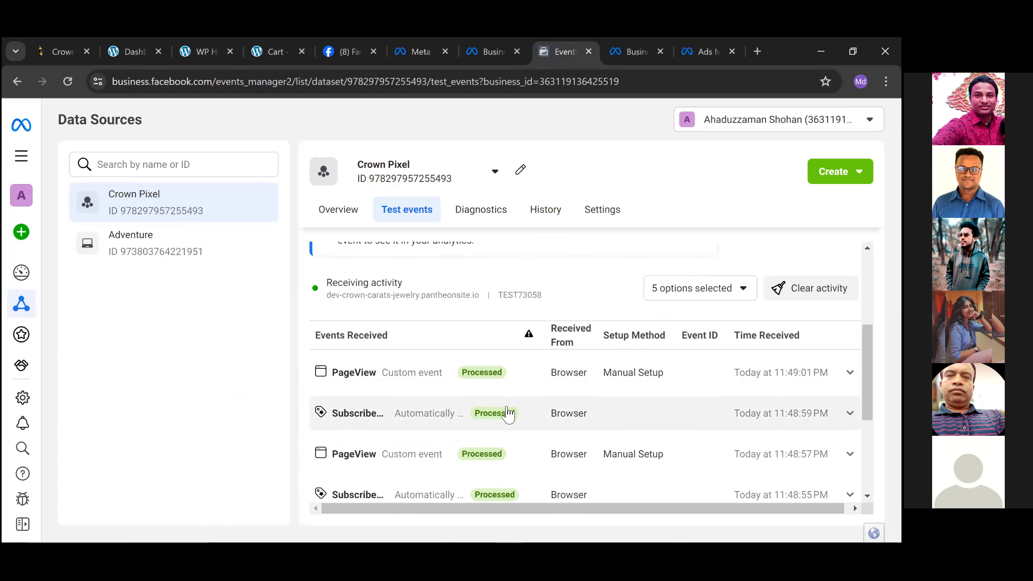
{"action": "scroll", "coordinate": [508, 414], "scroll_direction": "down", "scroll_amount": 2}
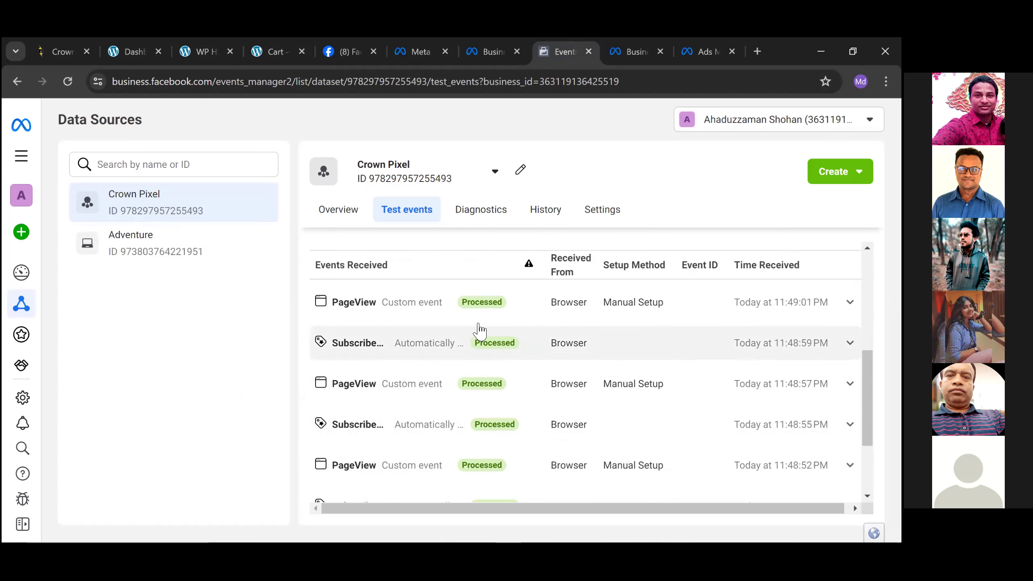
{"action": "left_click_drag", "start_coordinate": [464, 304], "coordinate": [514, 307]}
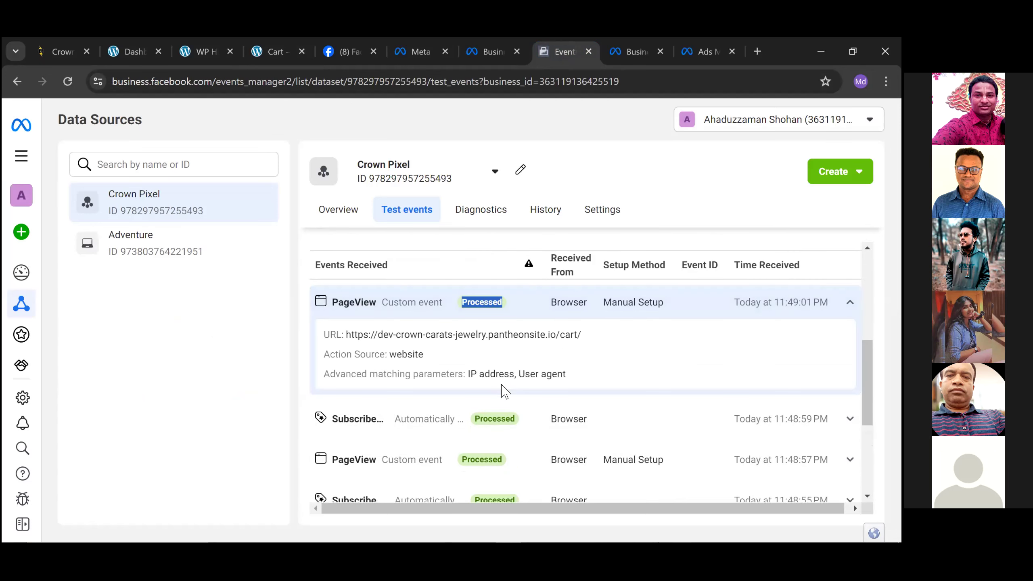
Review the rest of Crown Pixel's received test events, and examine the event activity, integrations and events list in its Overview.
{"action": "scroll", "coordinate": [506, 392], "scroll_direction": "down", "scroll_amount": 5}
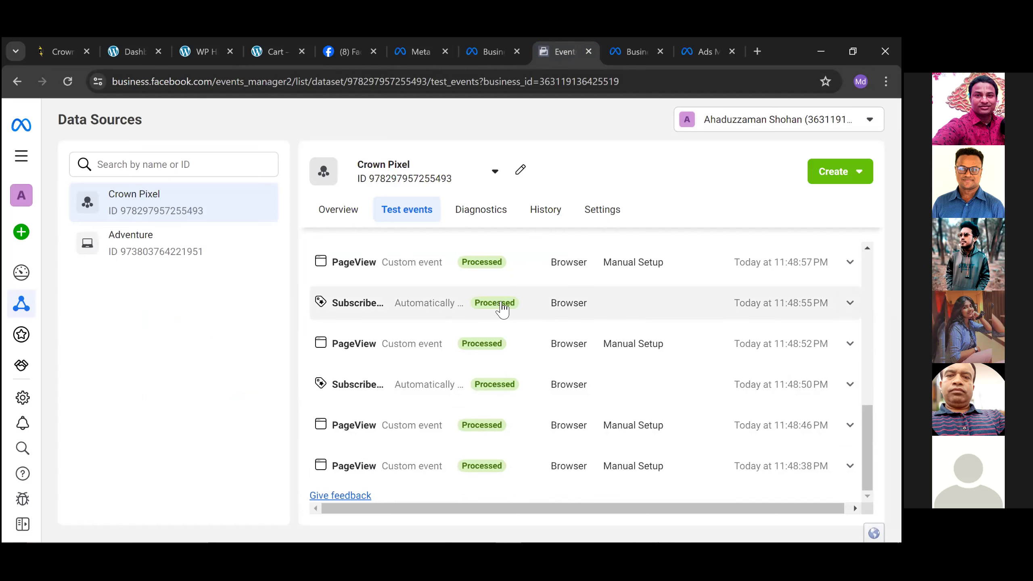
{"action": "scroll", "coordinate": [544, 358], "scroll_direction": "up", "scroll_amount": 6}
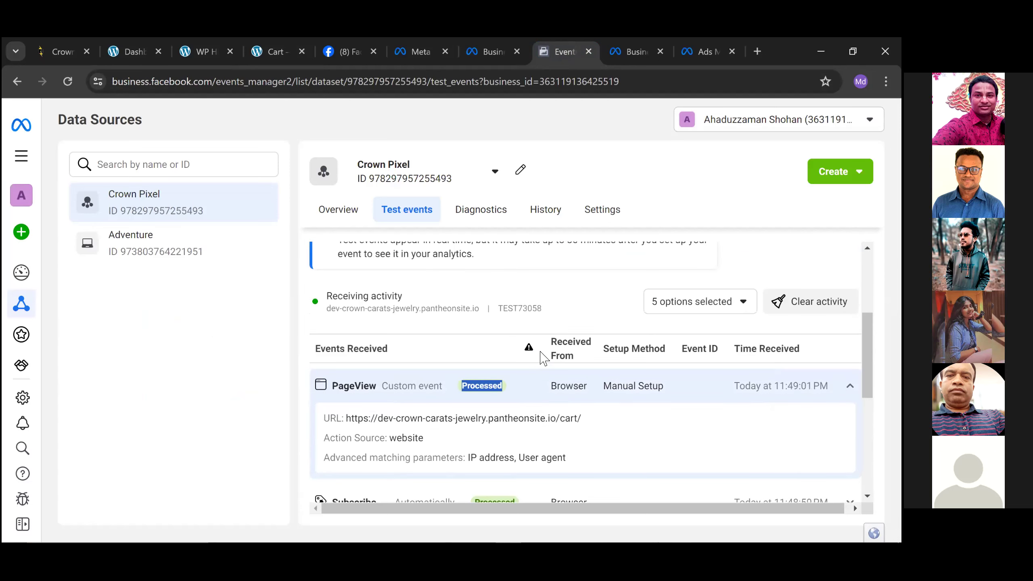
{"action": "scroll", "coordinate": [544, 358], "scroll_direction": "down", "scroll_amount": 3}
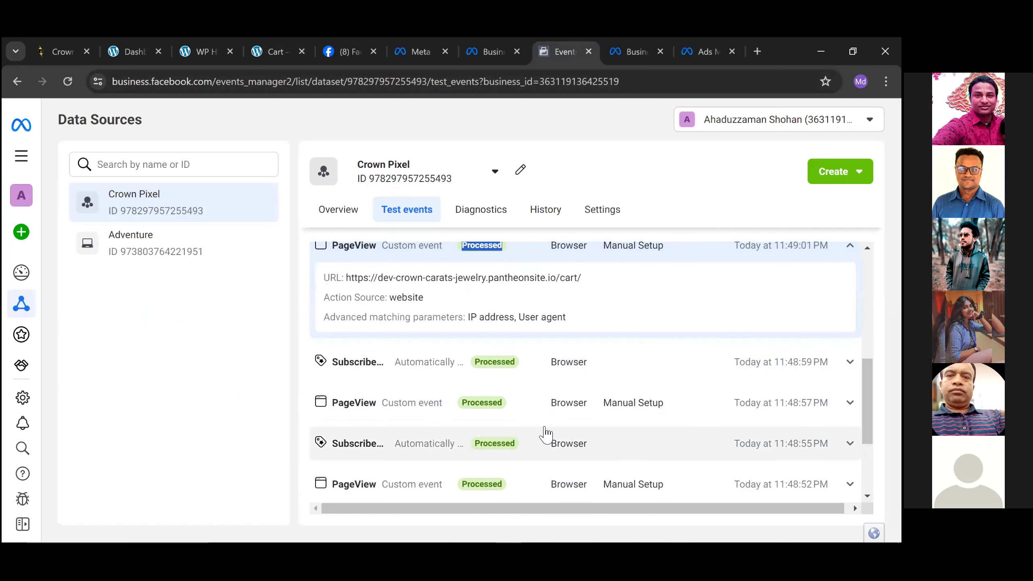
{"action": "scroll", "coordinate": [545, 435], "scroll_direction": "up", "scroll_amount": 6}
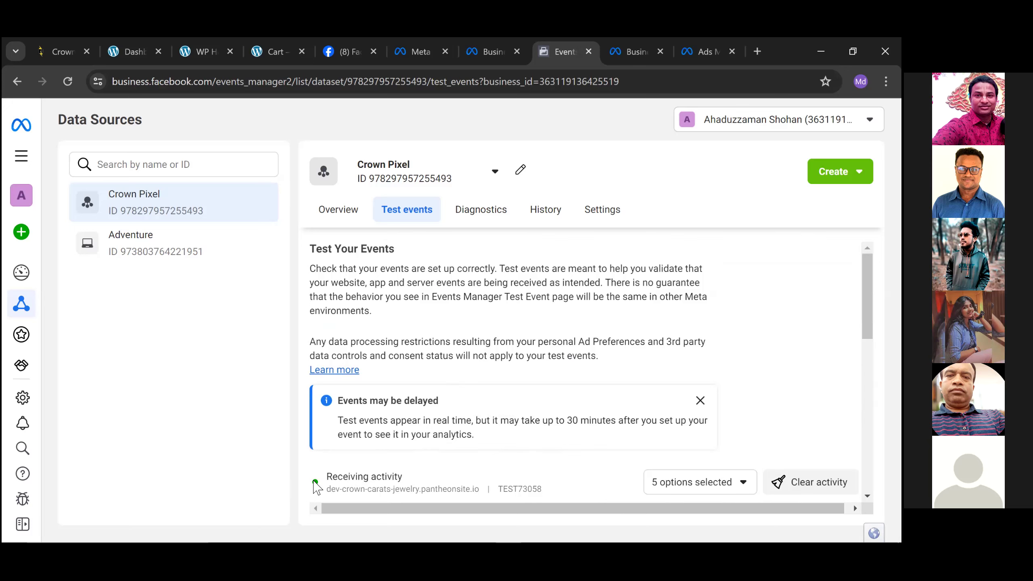
{"action": "left_click", "coordinate": [331, 215]}
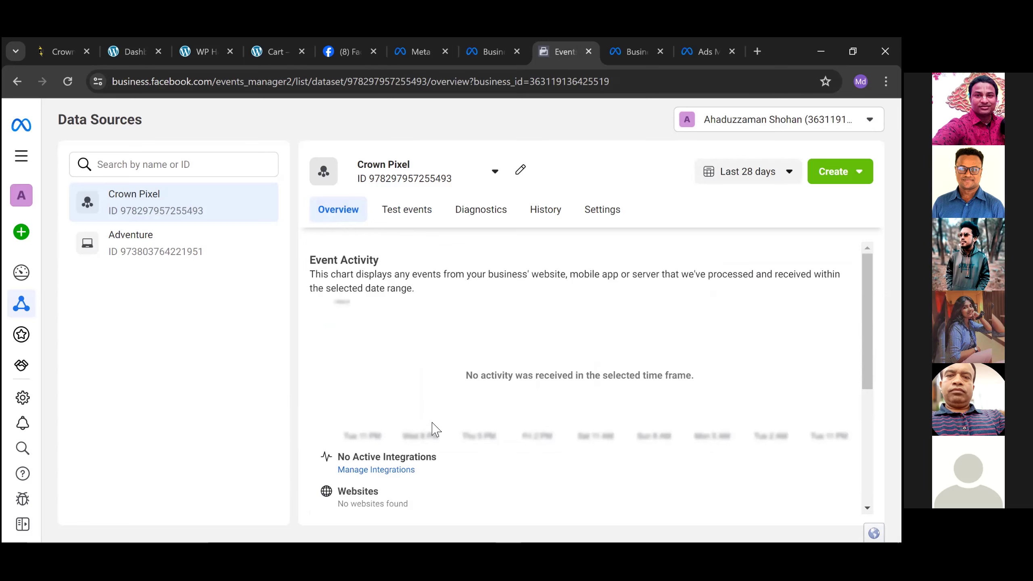
{"action": "scroll", "coordinate": [432, 425], "scroll_direction": "down", "scroll_amount": 4}
{"action": "scroll", "coordinate": [436, 429], "scroll_direction": "down", "scroll_amount": 1}
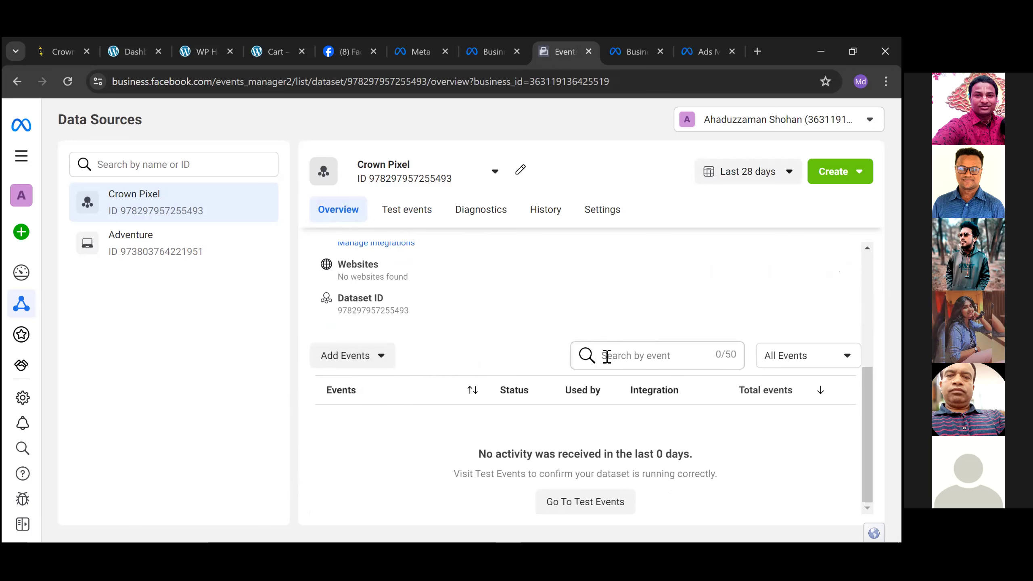
{"action": "scroll", "coordinate": [429, 328], "scroll_direction": "up", "scroll_amount": 5}
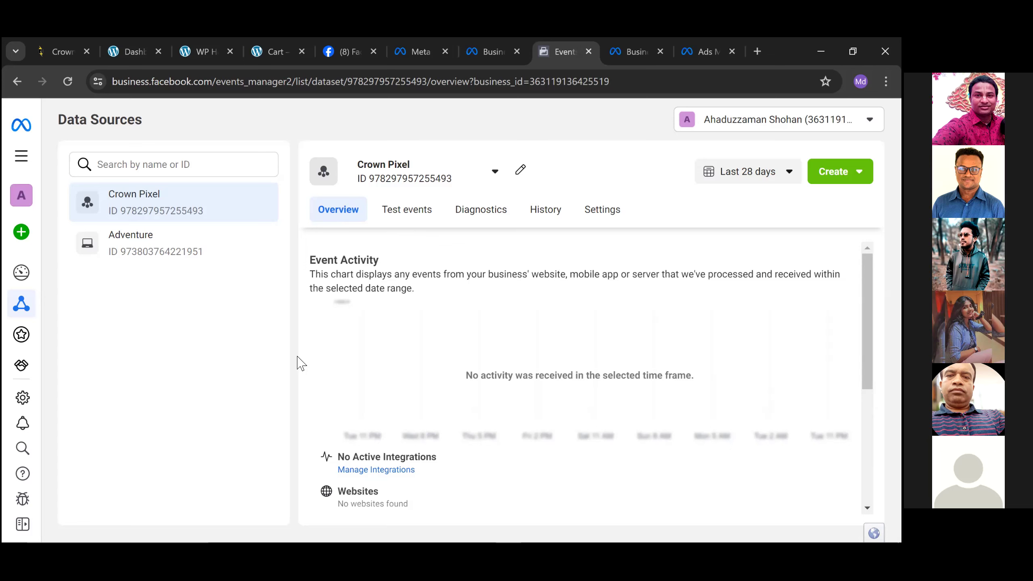
{"action": "scroll", "coordinate": [476, 451], "scroll_direction": "down", "scroll_amount": 5}
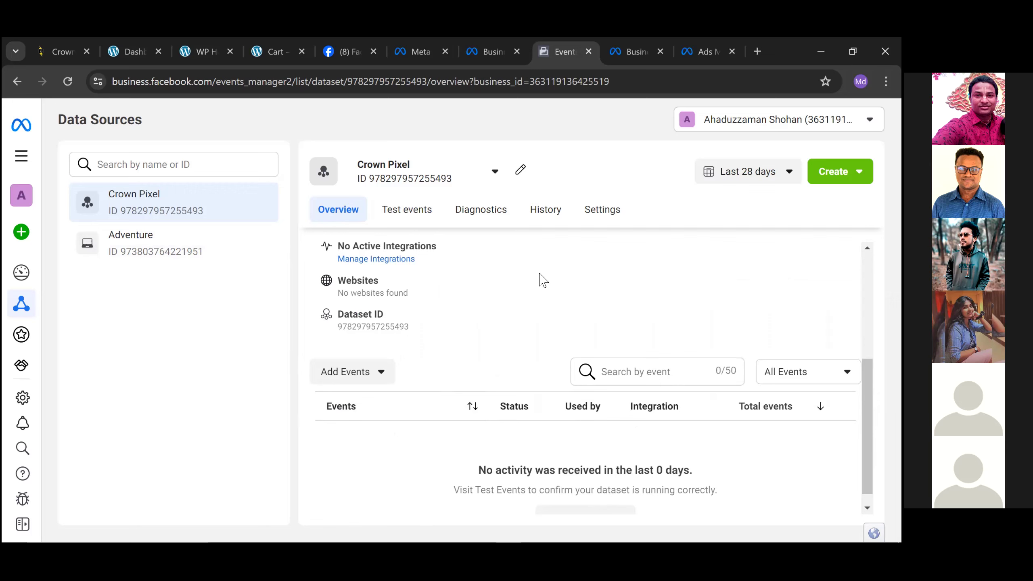
{"action": "scroll", "coordinate": [602, 285], "scroll_direction": "up", "scroll_amount": 5}
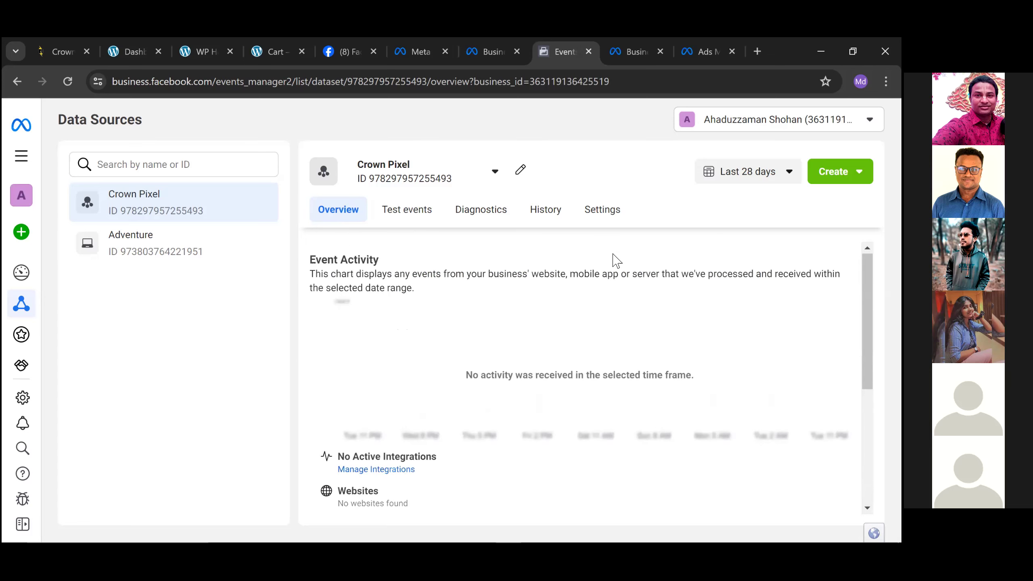
Turn on tracking events automatically without code in the Event setup section of Crown Pixel's settings.
{"action": "left_click", "coordinate": [601, 220]}
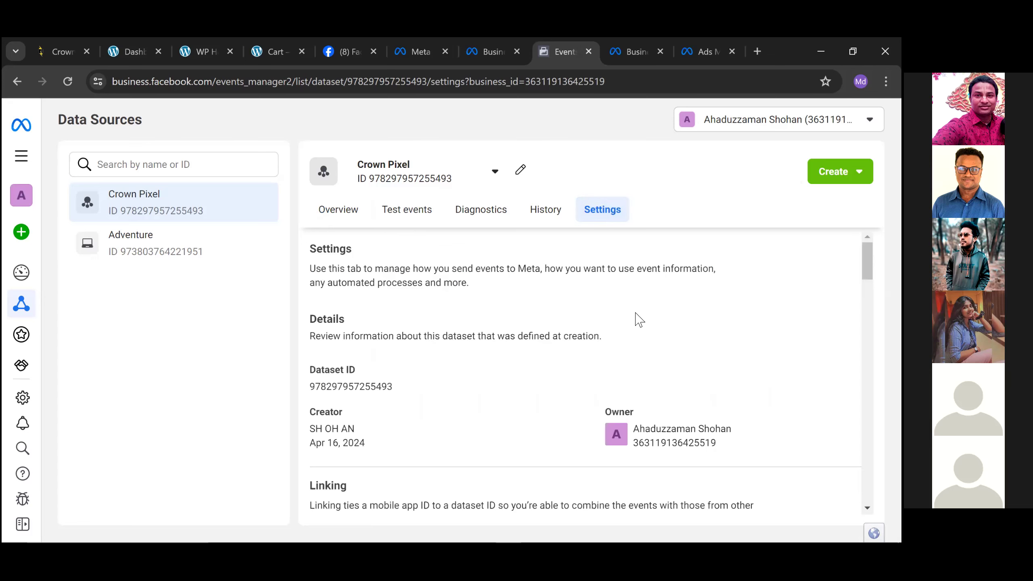
{"action": "scroll", "coordinate": [638, 319], "scroll_direction": "down", "scroll_amount": 2}
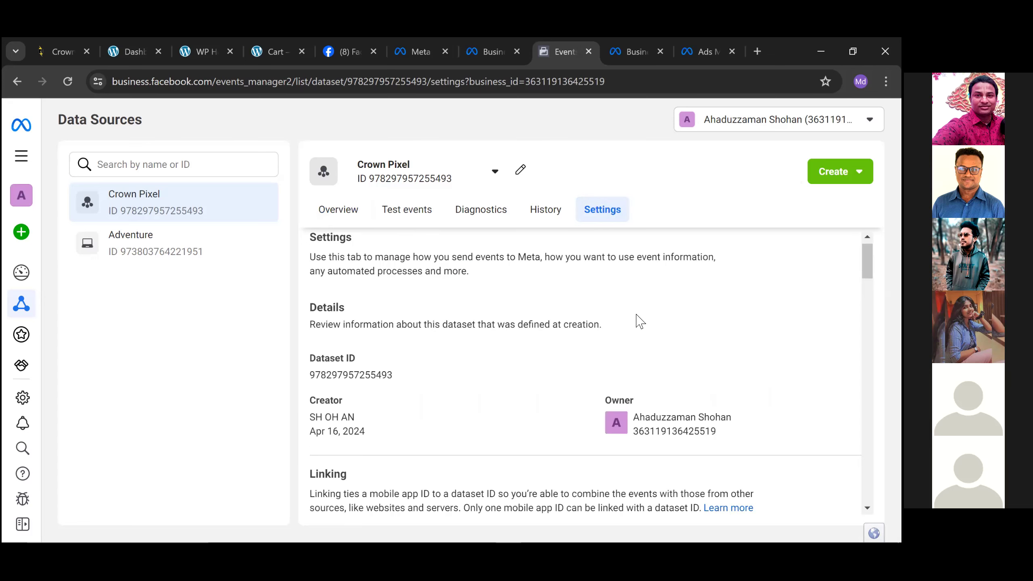
{"action": "scroll", "coordinate": [639, 321], "scroll_direction": "down", "scroll_amount": 6}
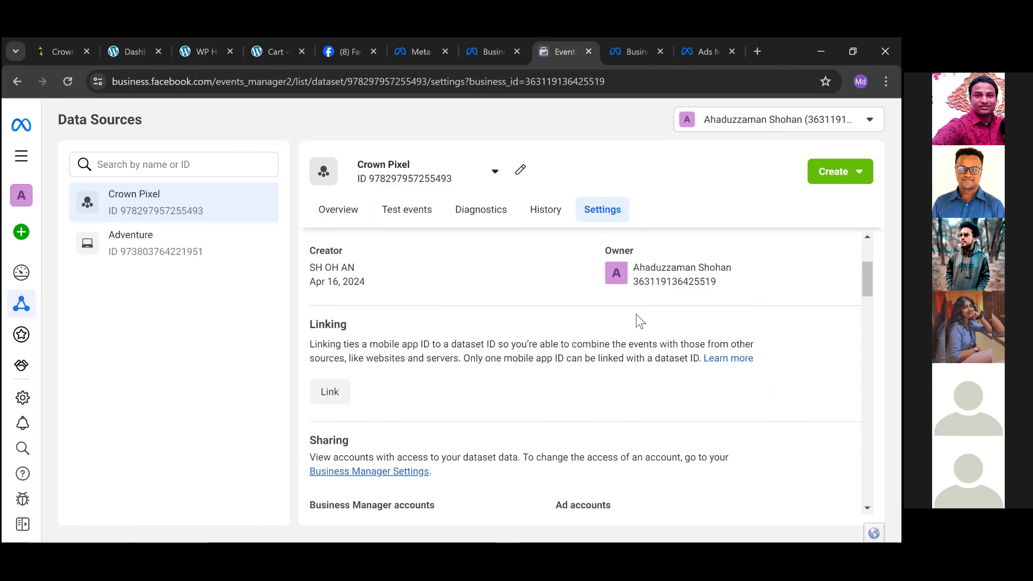
{"action": "scroll", "coordinate": [639, 321], "scroll_direction": "down", "scroll_amount": 2}
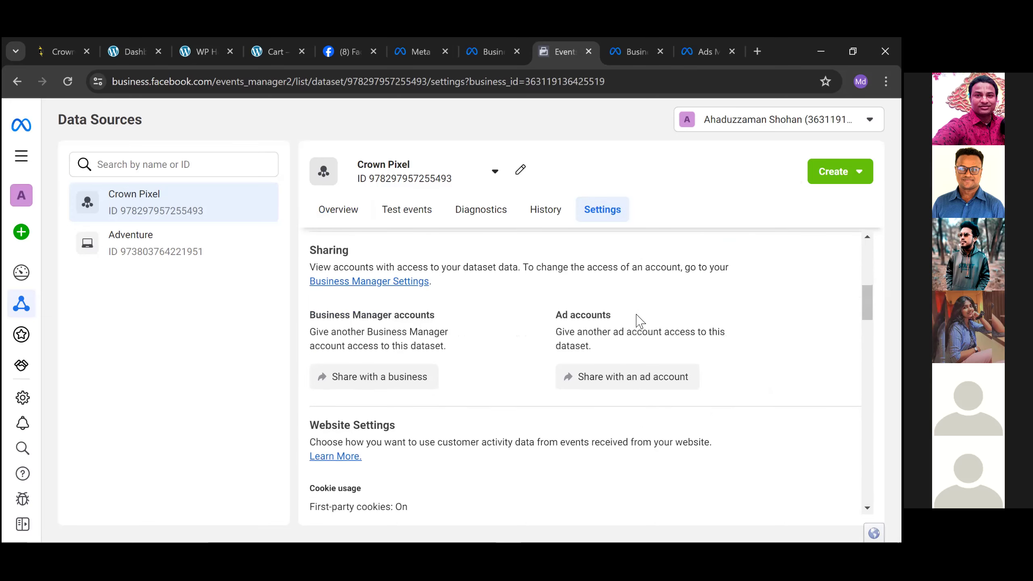
{"action": "scroll", "coordinate": [640, 321], "scroll_direction": "down", "scroll_amount": 6}
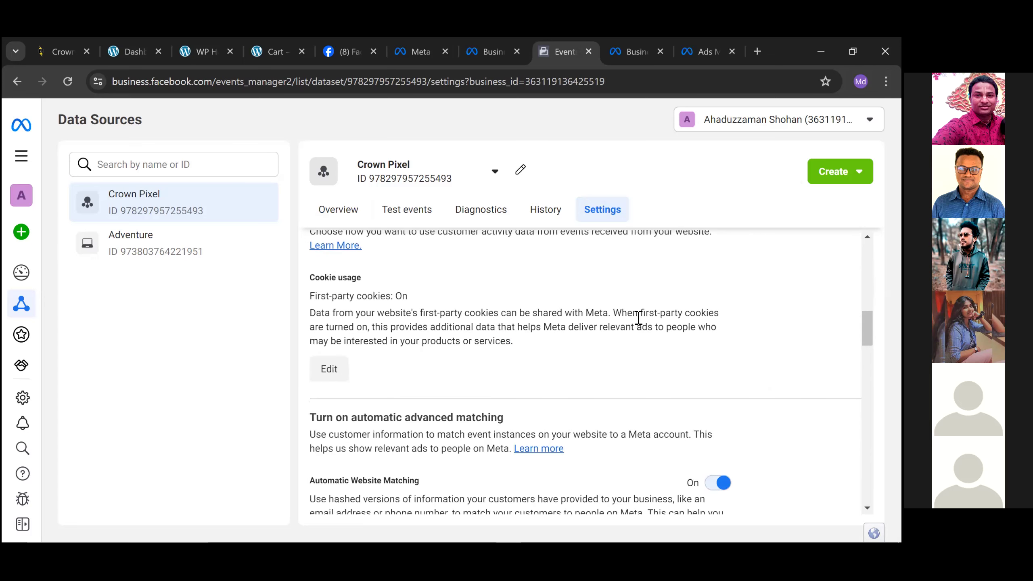
{"action": "scroll", "coordinate": [638, 318], "scroll_direction": "down", "scroll_amount": 4}
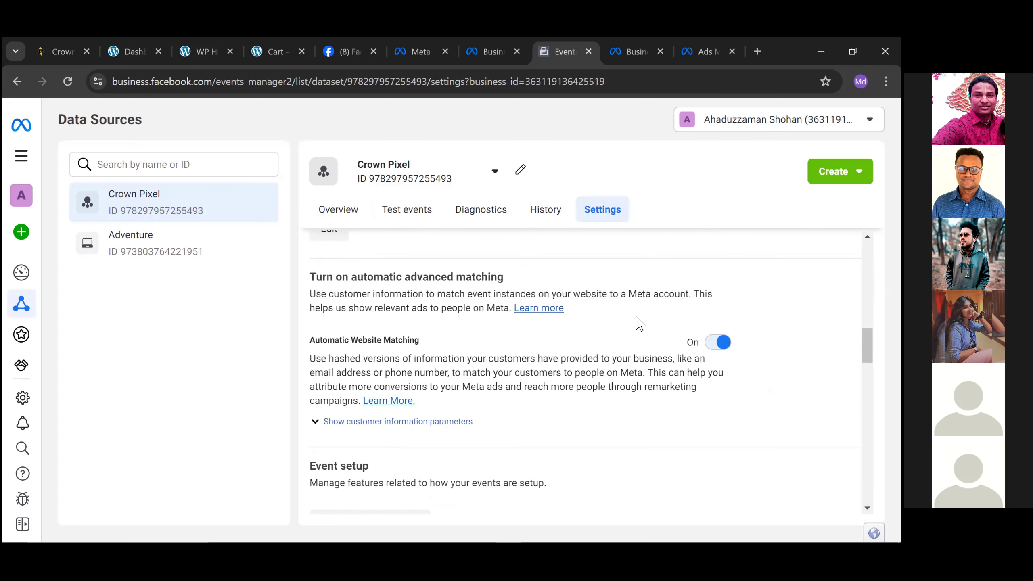
{"action": "scroll", "coordinate": [639, 324], "scroll_direction": "down", "scroll_amount": 2}
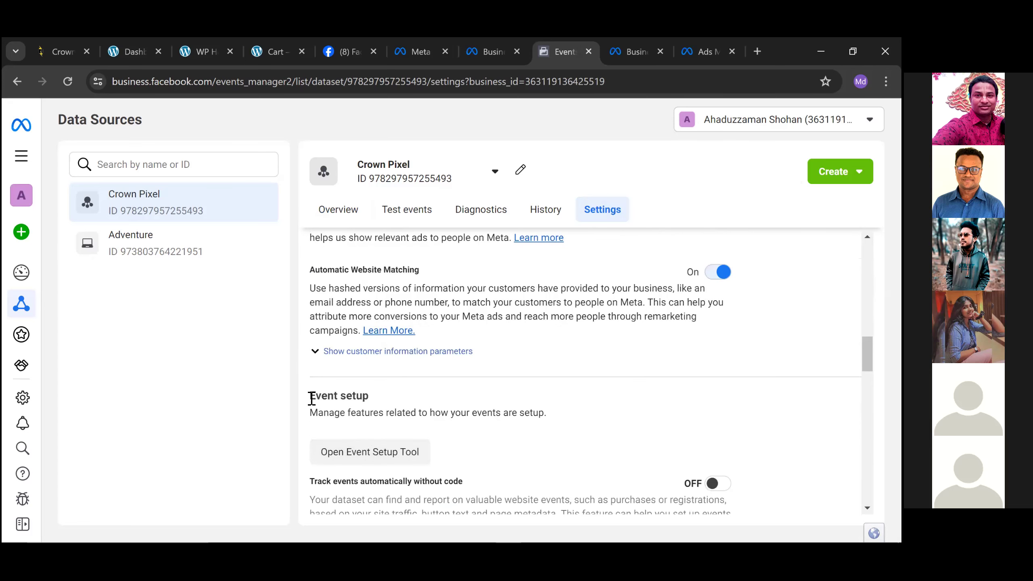
{"action": "left_click_drag", "start_coordinate": [311, 398], "coordinate": [371, 396]}
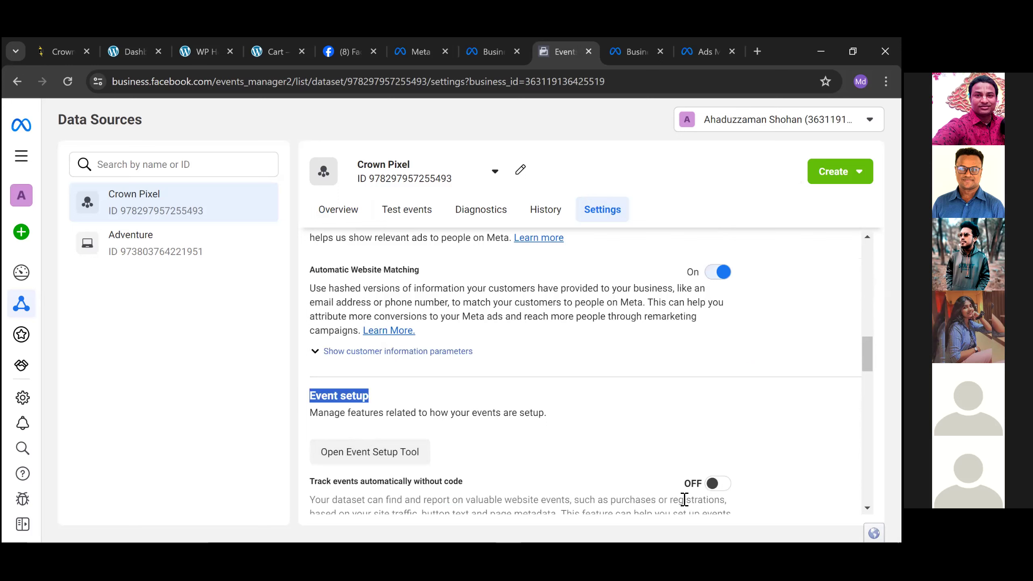
{"action": "left_click", "coordinate": [718, 484]}
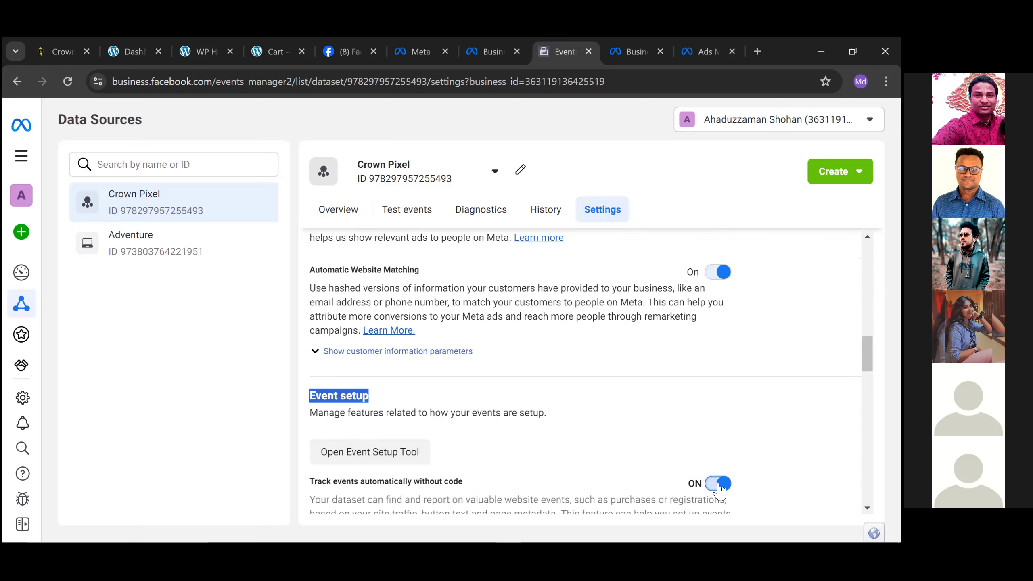
Open the Event Setup Tool's website prompt, and copy the URL of the store's home page.
{"action": "left_click", "coordinate": [379, 455]}
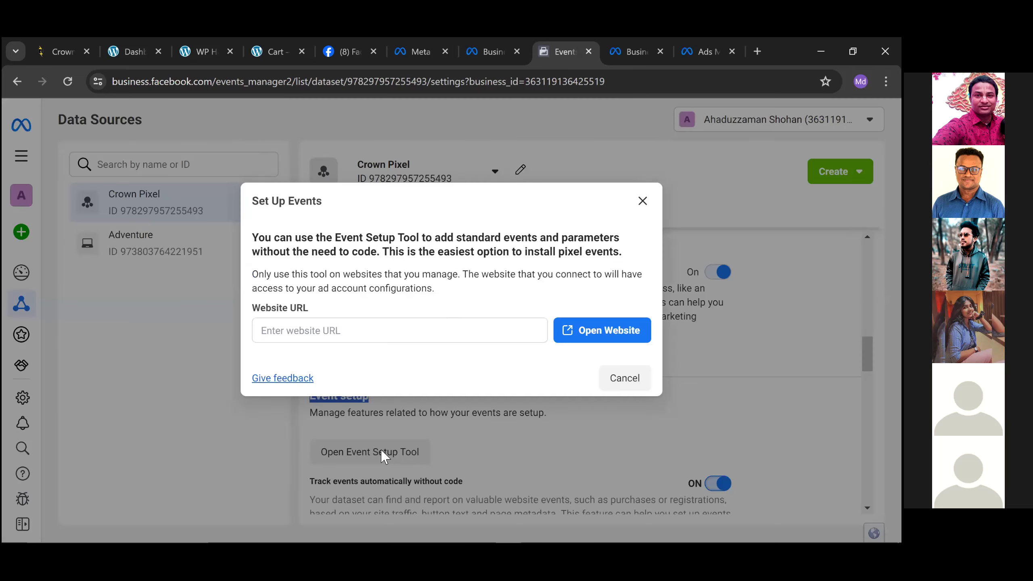
{"action": "left_click", "coordinate": [350, 331]}
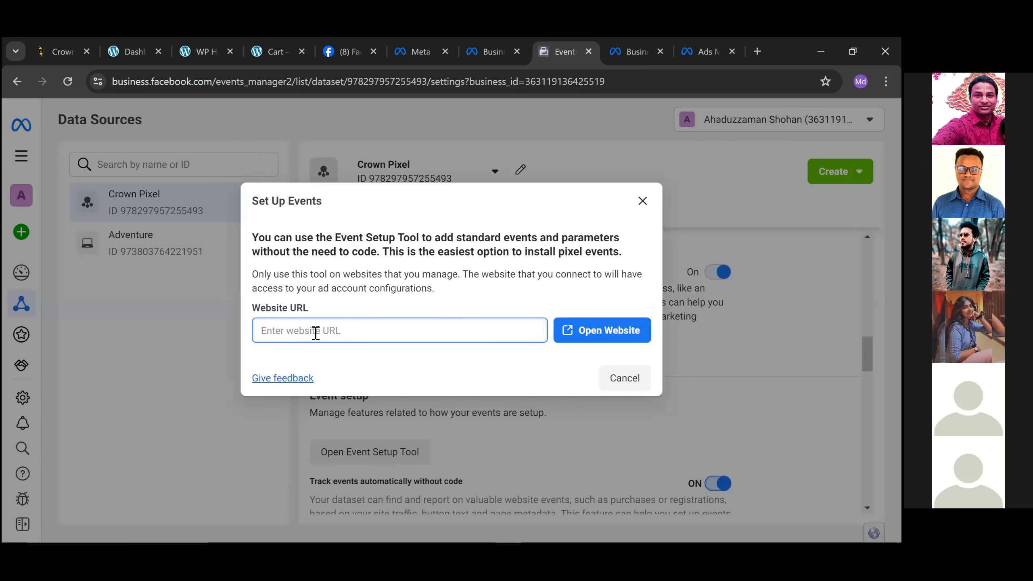
{"action": "left_click", "coordinate": [260, 52]}
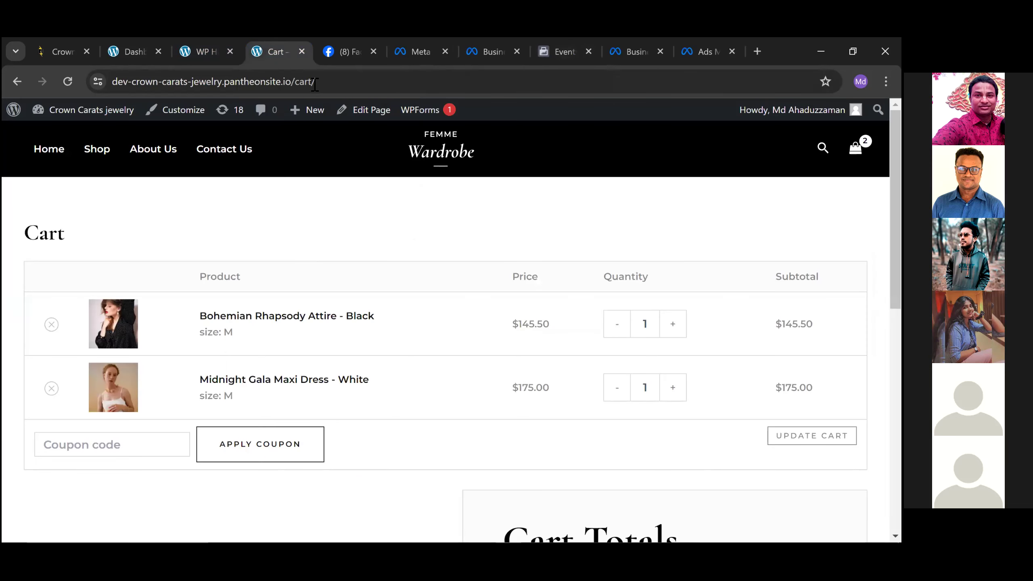
{"action": "left_click", "coordinate": [51, 158]}
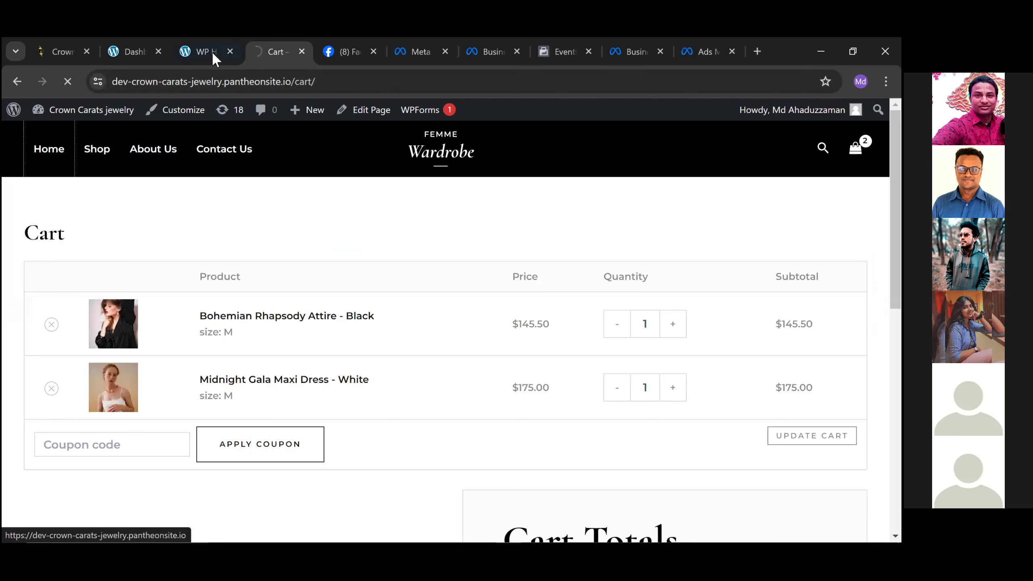
{"action": "left_click", "coordinate": [263, 82]}
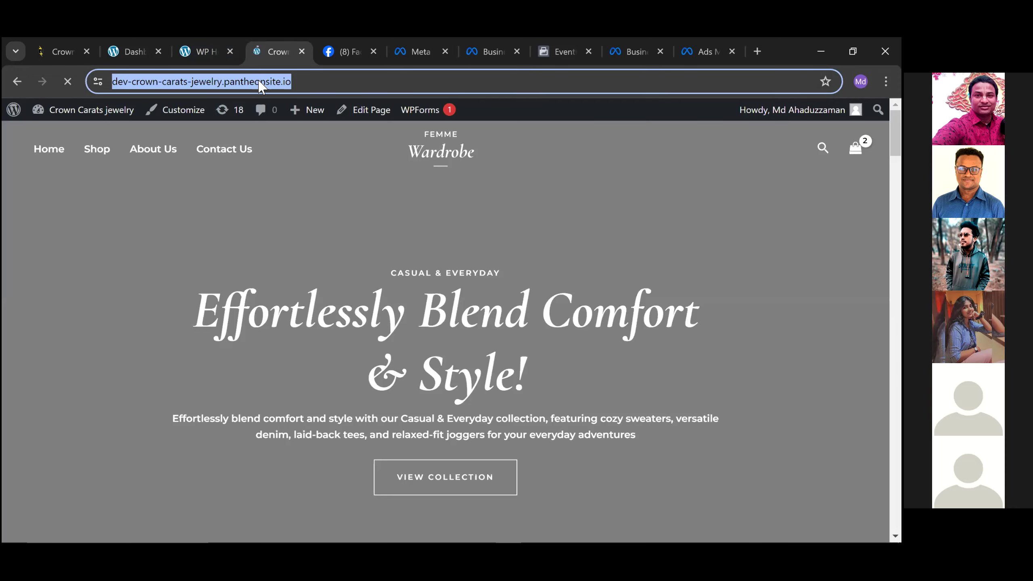
{"action": "right_click", "coordinate": [260, 81]}
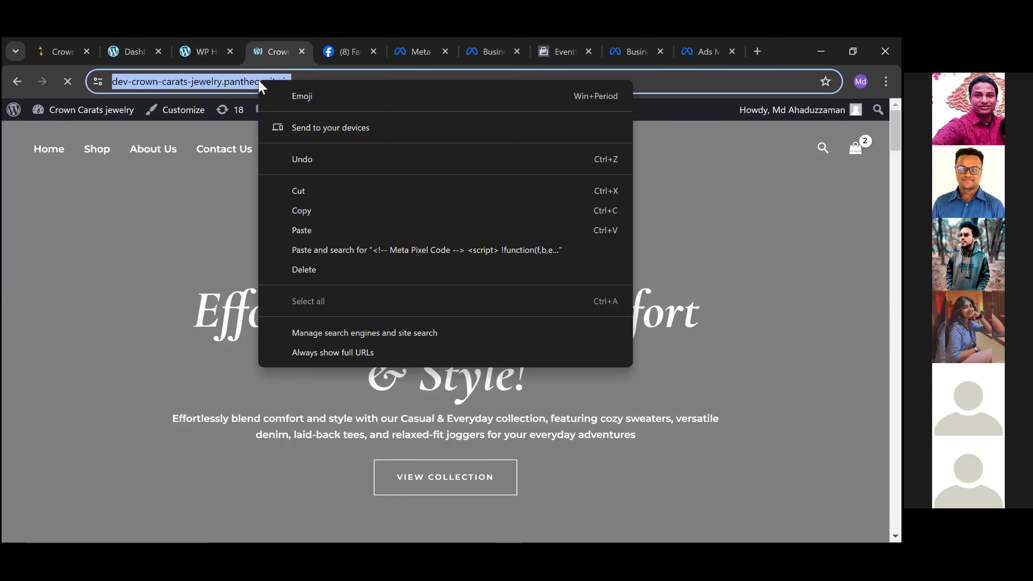
{"action": "left_click", "coordinate": [308, 212]}
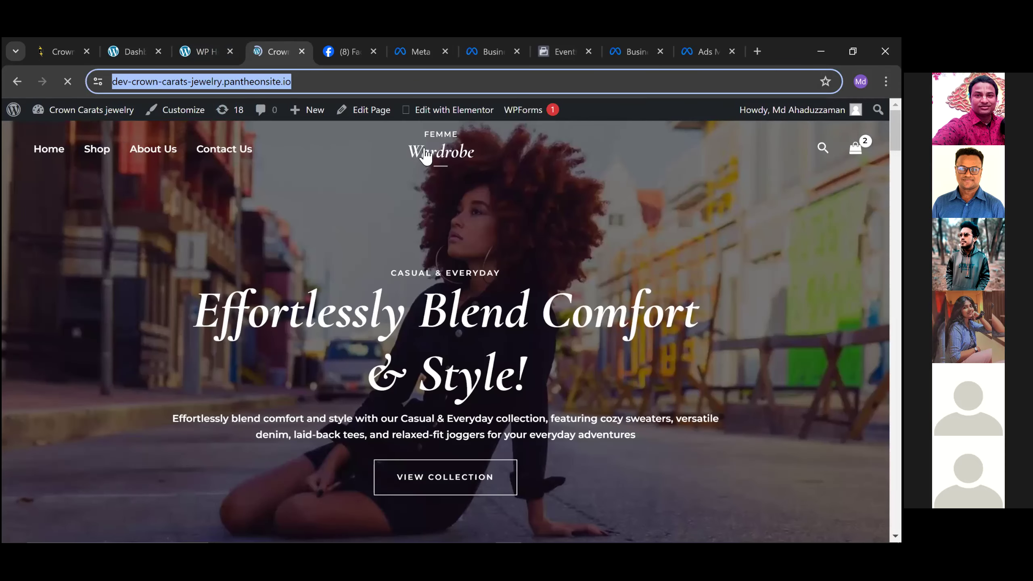
{"action": "left_click", "coordinate": [558, 48]}
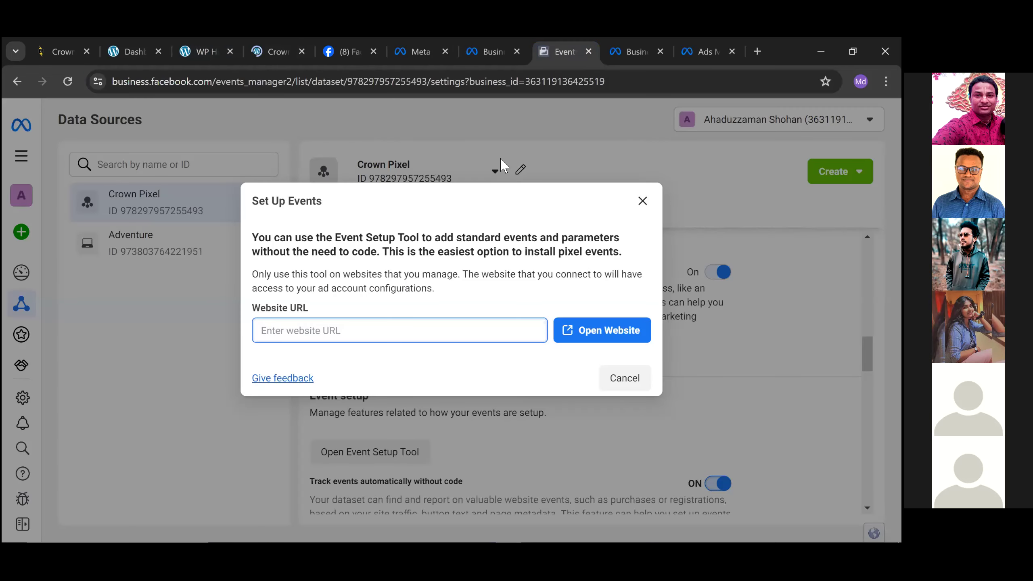
{"action": "right_click", "coordinate": [352, 331]}
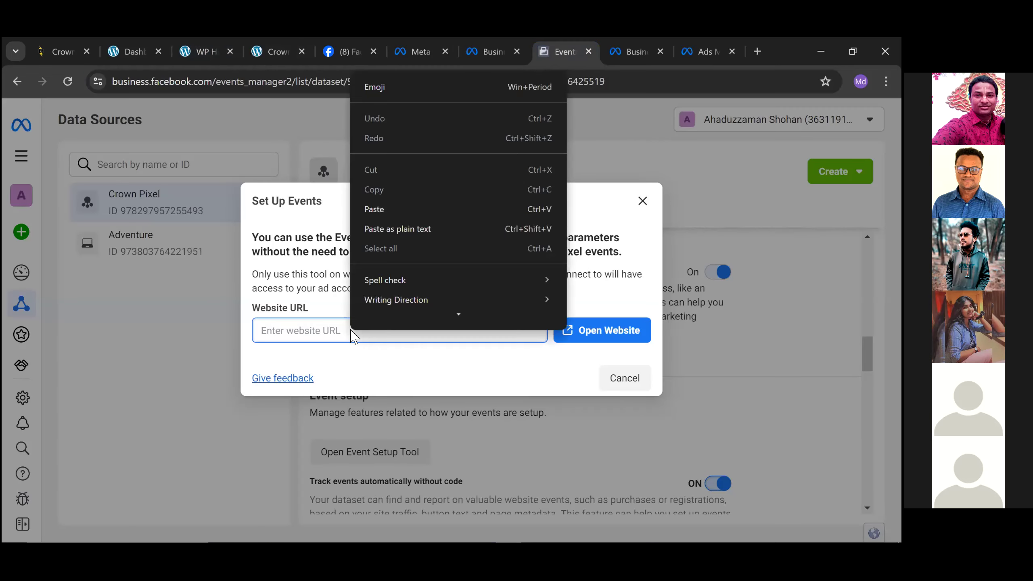
{"action": "left_click", "coordinate": [371, 210]}
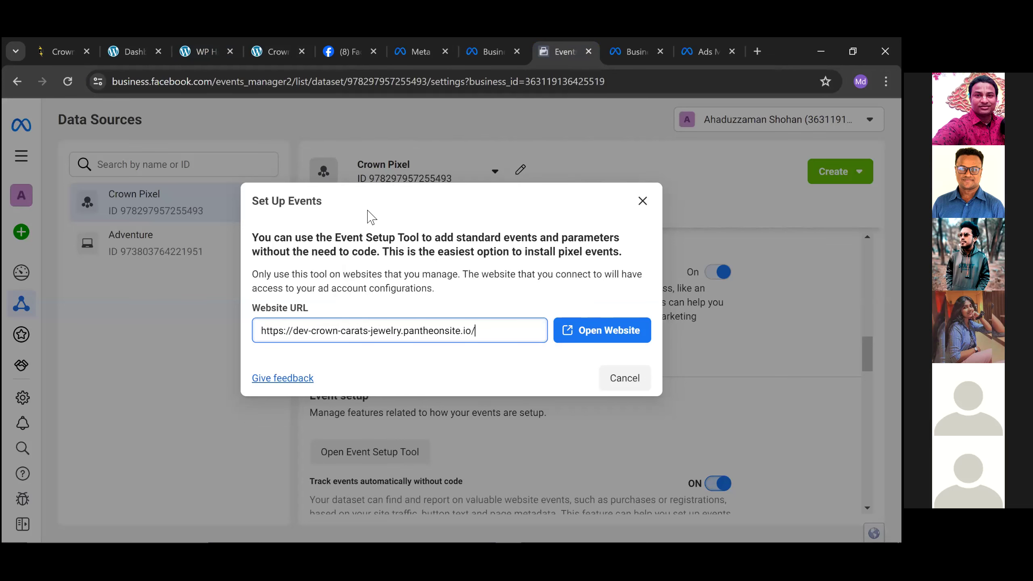
{"action": "left_click", "coordinate": [618, 330]}
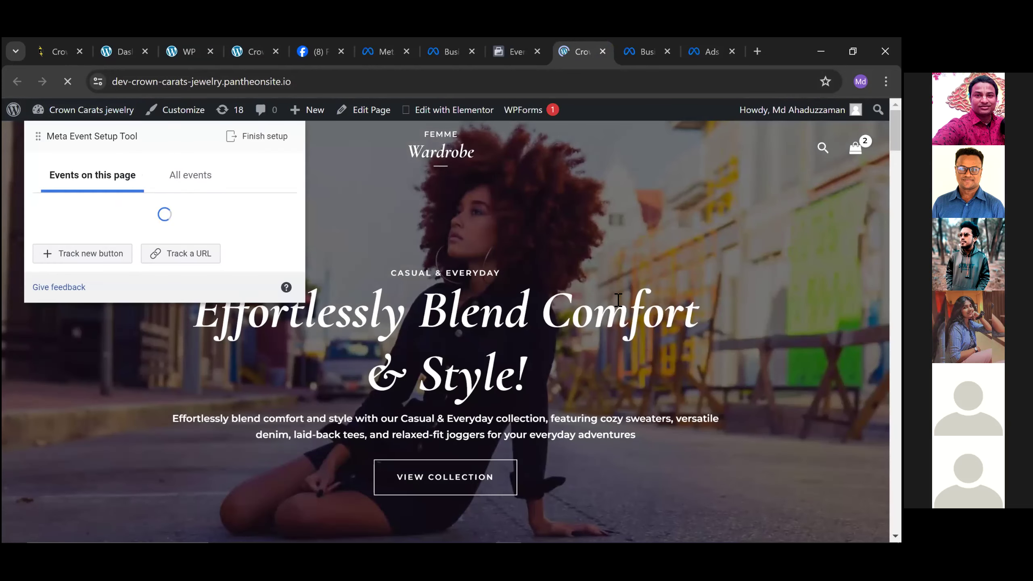
Open the Midnight Gala Maxi Dress product page with the Event Setup Tool running and bring its Add to Cart button into view.
{"action": "scroll", "coordinate": [617, 300], "scroll_direction": "down", "scroll_amount": 3}
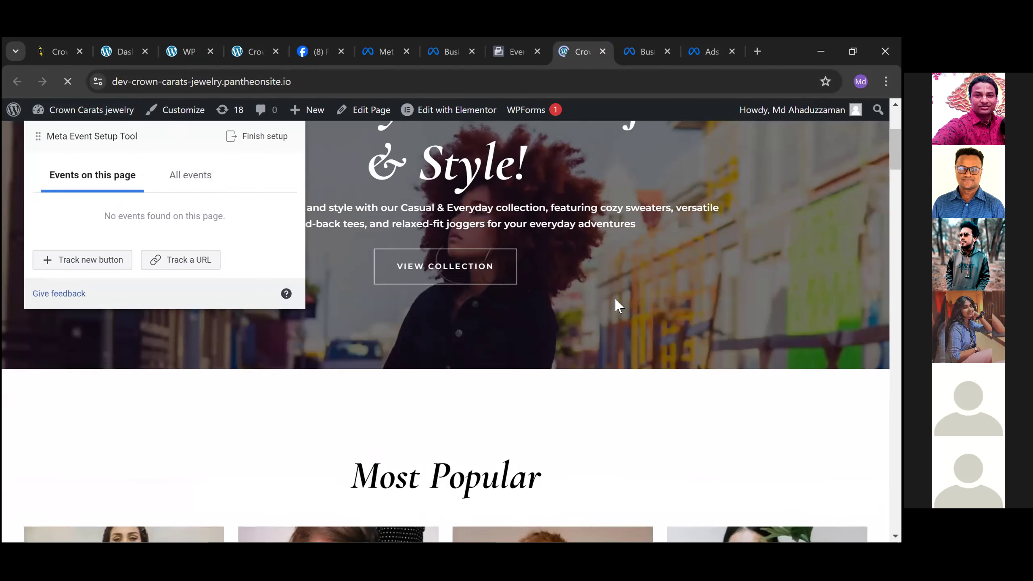
{"action": "scroll", "coordinate": [616, 305], "scroll_direction": "down", "scroll_amount": 6}
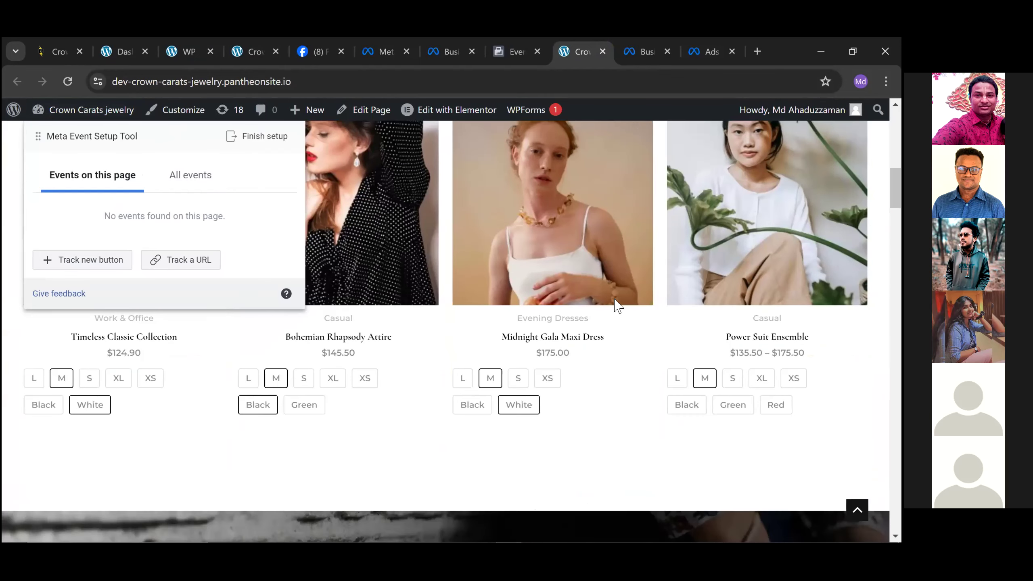
{"action": "scroll", "coordinate": [617, 305], "scroll_direction": "down", "scroll_amount": 1}
{"action": "left_click", "coordinate": [568, 163]}
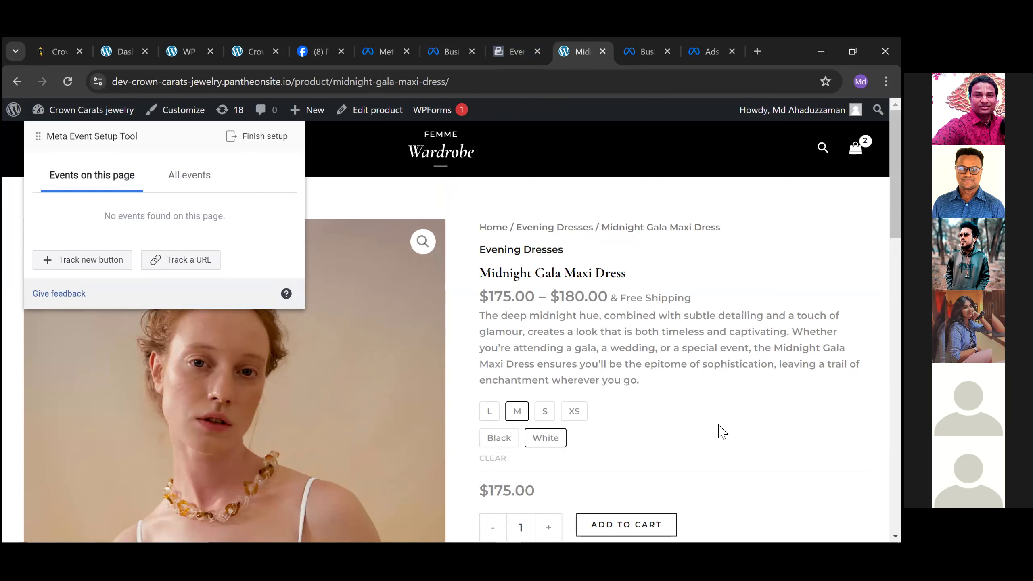
{"action": "scroll", "coordinate": [728, 426], "scroll_direction": "down", "scroll_amount": 2}
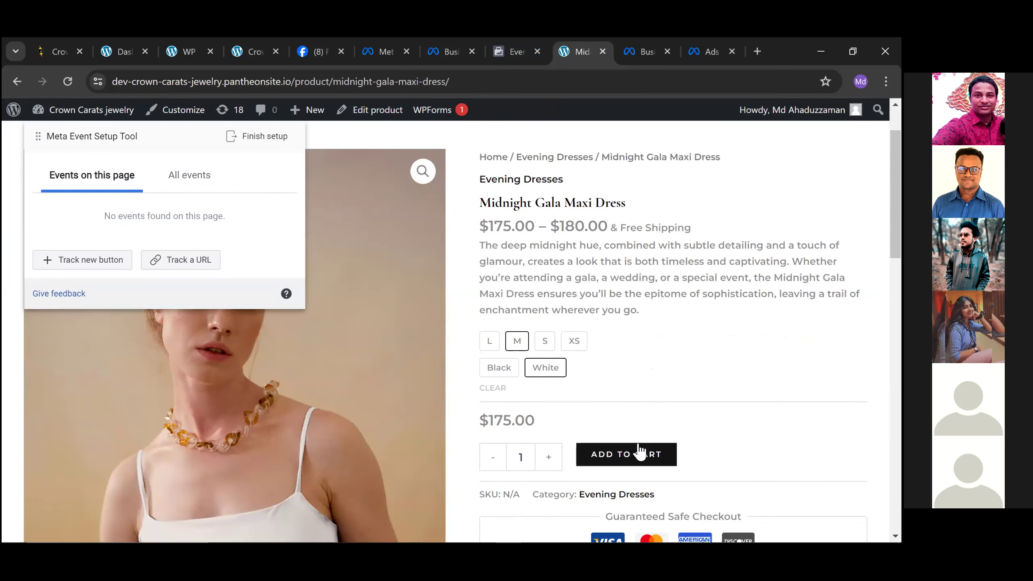
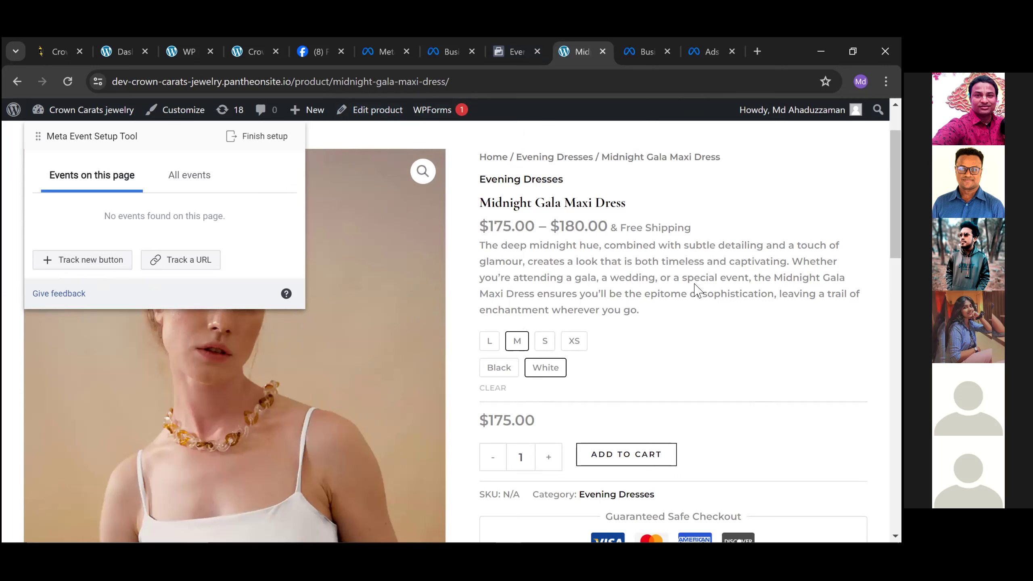
{"action": "mouse_move", "coordinate": [793, 110]}
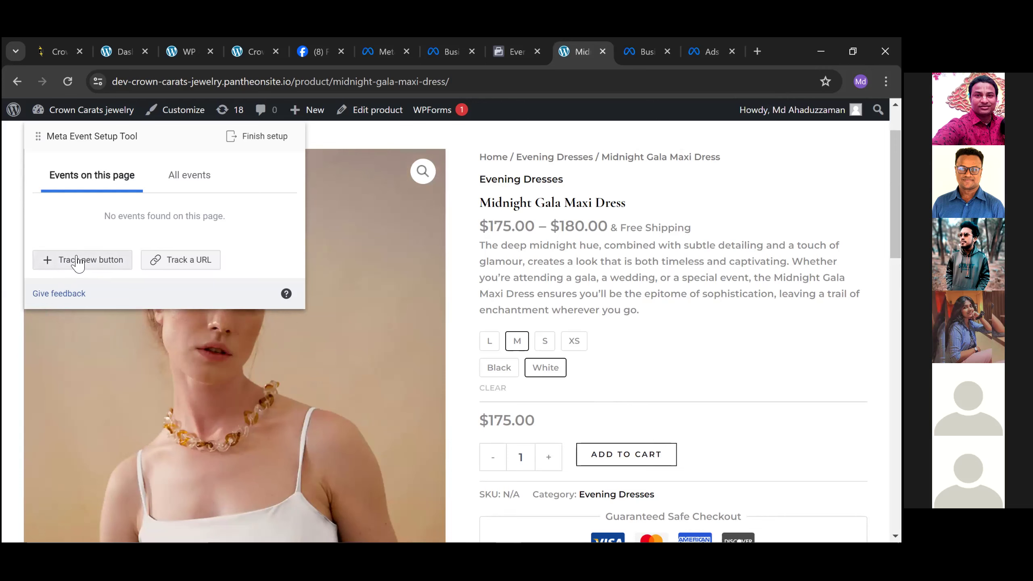
Track the product page's Add to Cart button as an Add to Cart event with the Event Setup Tool.
{"action": "left_click", "coordinate": [91, 259]}
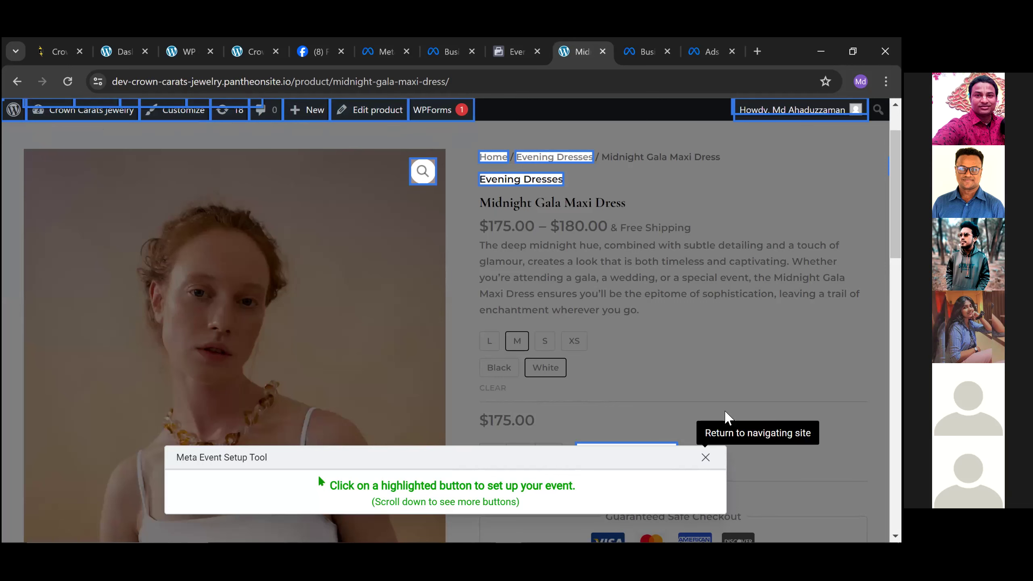
{"action": "scroll", "coordinate": [728, 418], "scroll_direction": "down", "scroll_amount": 3}
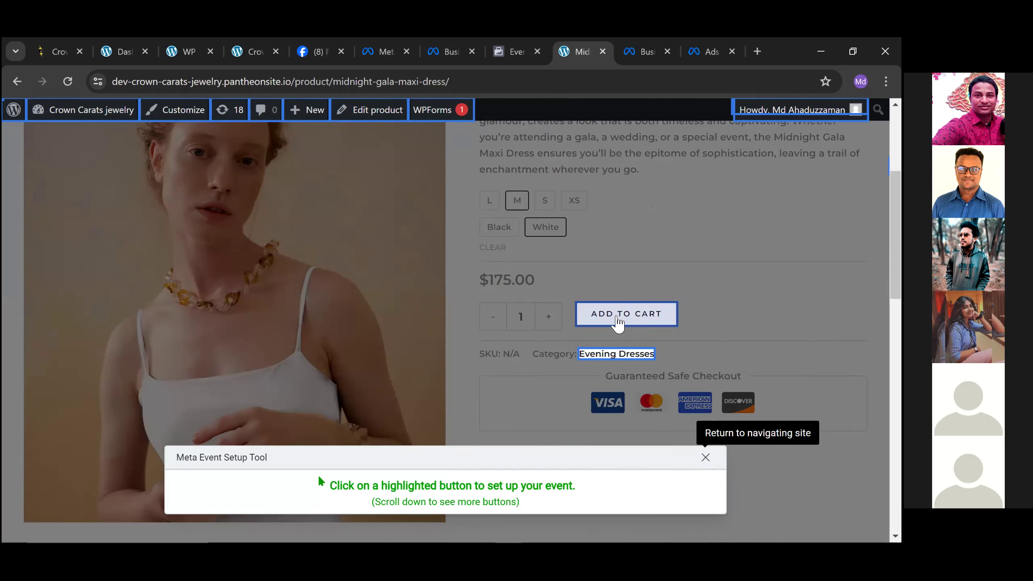
{"action": "left_click", "coordinate": [617, 320]}
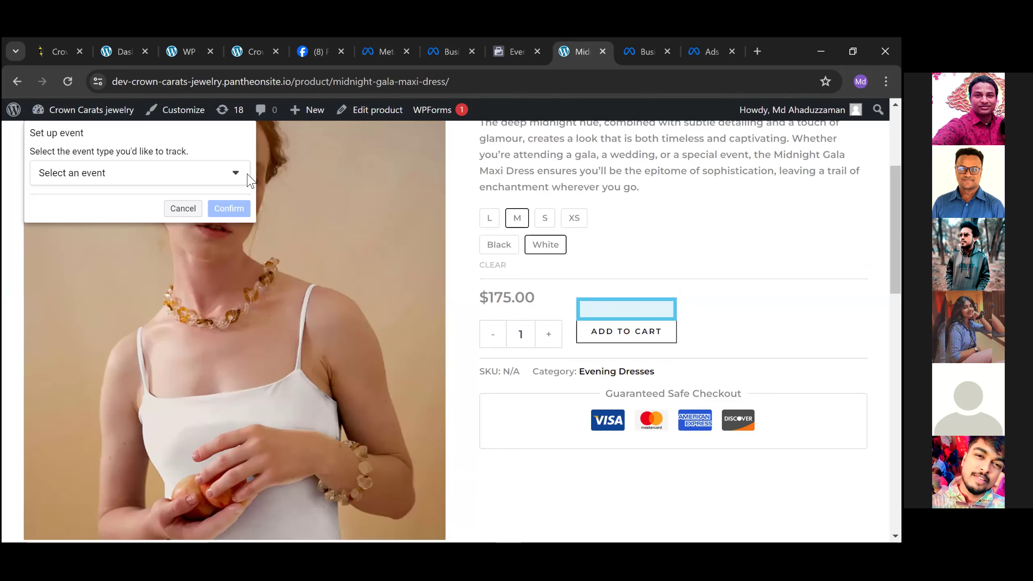
{"action": "left_click", "coordinate": [76, 174]}
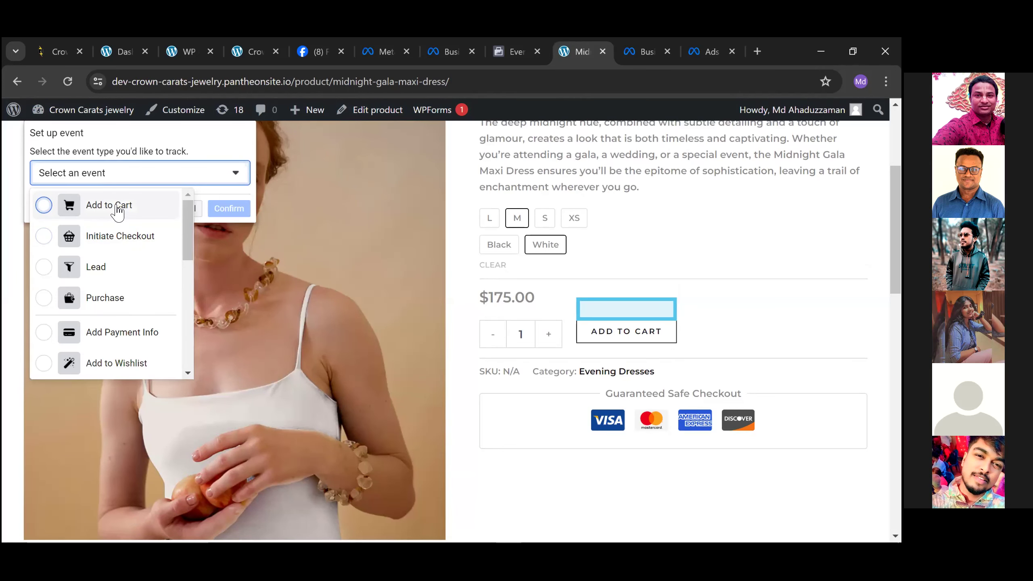
{"action": "left_click", "coordinate": [112, 206]}
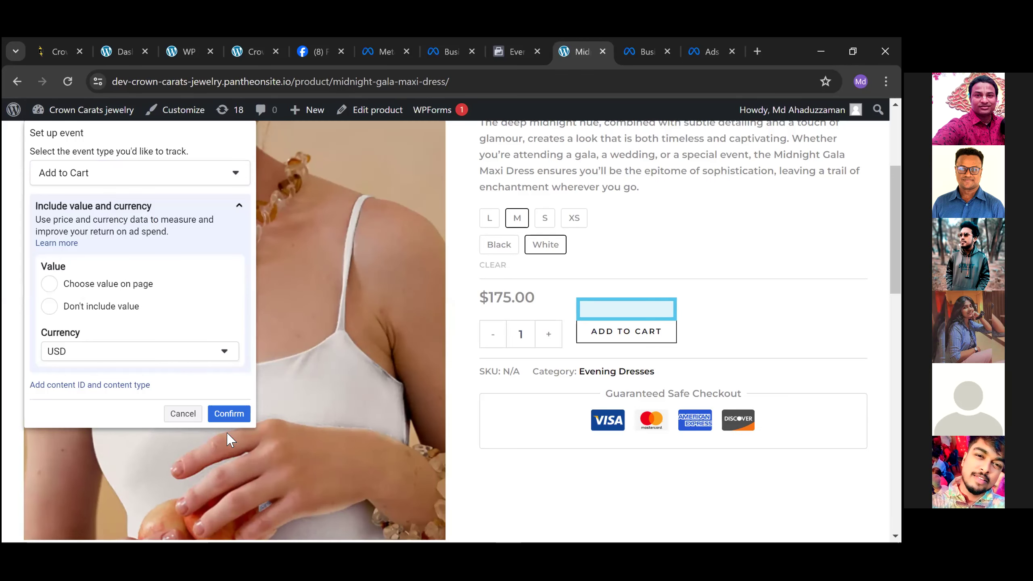
{"action": "left_click", "coordinate": [226, 416]}
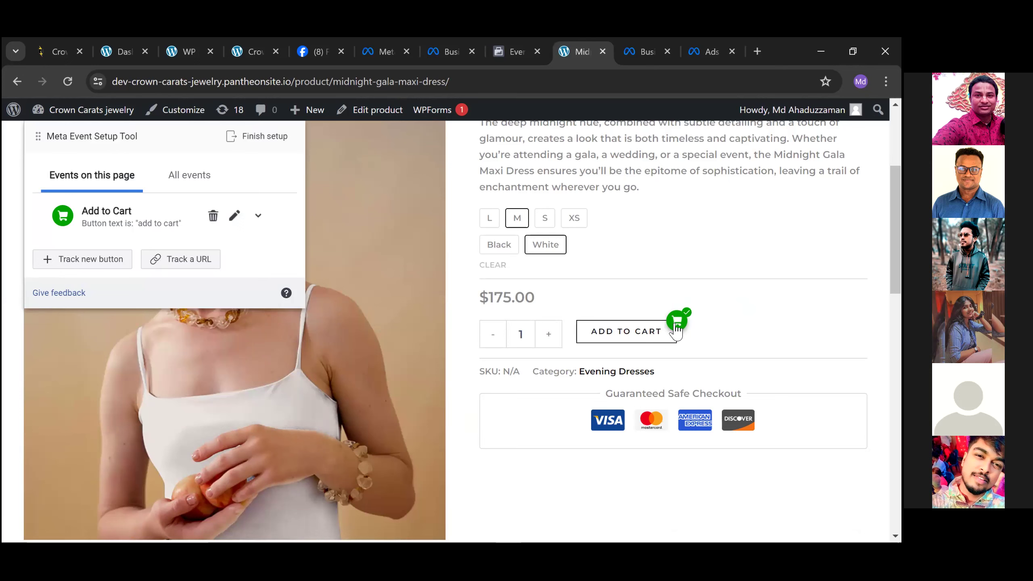
Add the Midnight Gala Maxi Dress to the cart, and track the resulting View Cart button as a View Content event.
{"action": "left_click", "coordinate": [647, 337]}
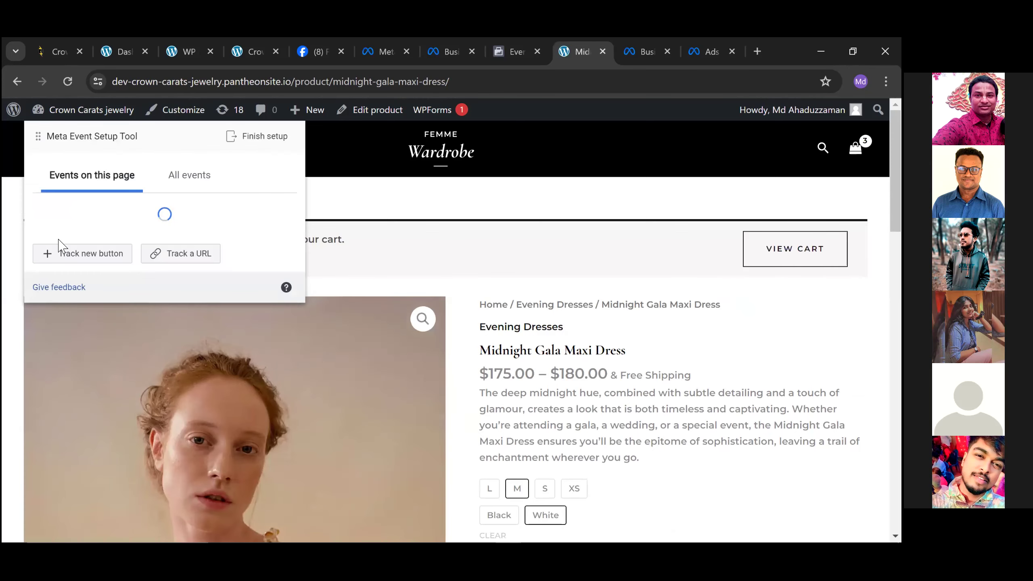
{"action": "left_click", "coordinate": [85, 260]}
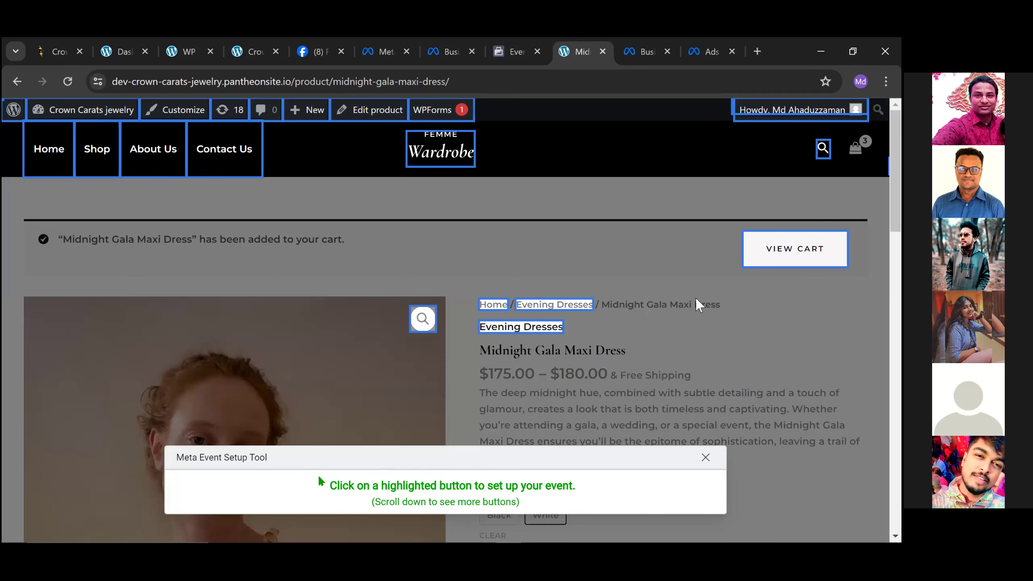
{"action": "left_click", "coordinate": [795, 248]}
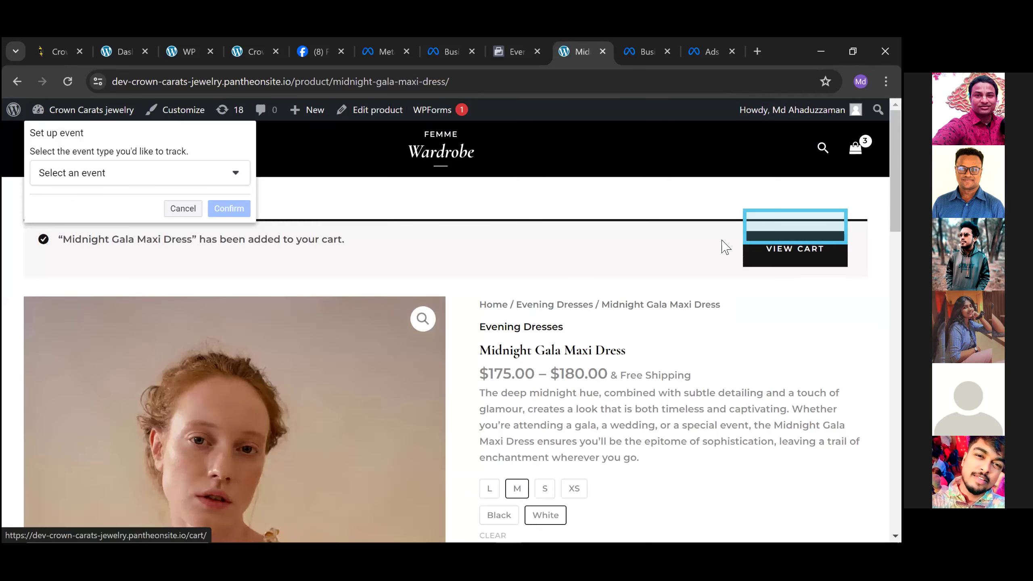
{"action": "left_click", "coordinate": [137, 173]}
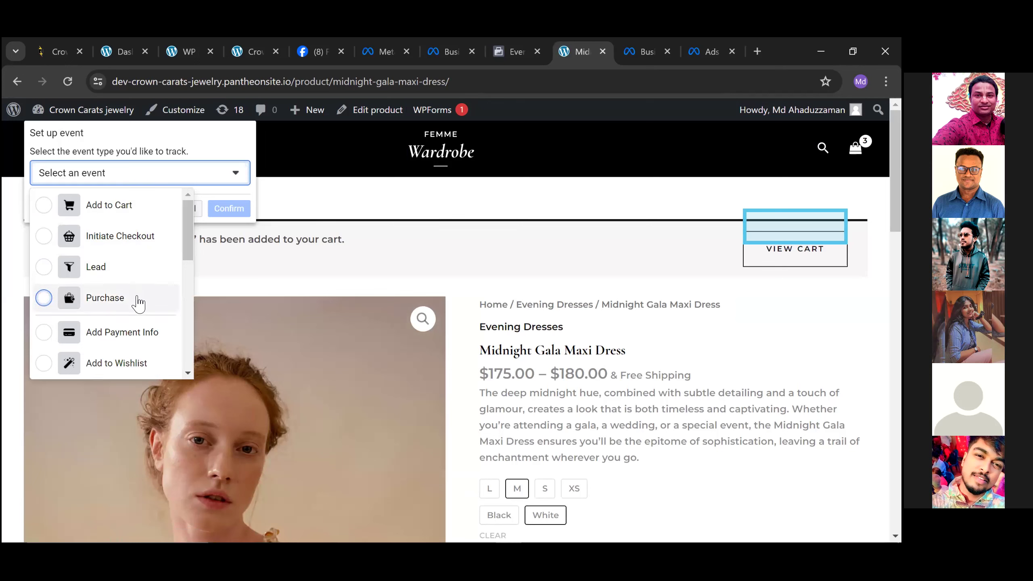
{"action": "left_click_drag", "start_coordinate": [191, 228], "coordinate": [190, 329]}
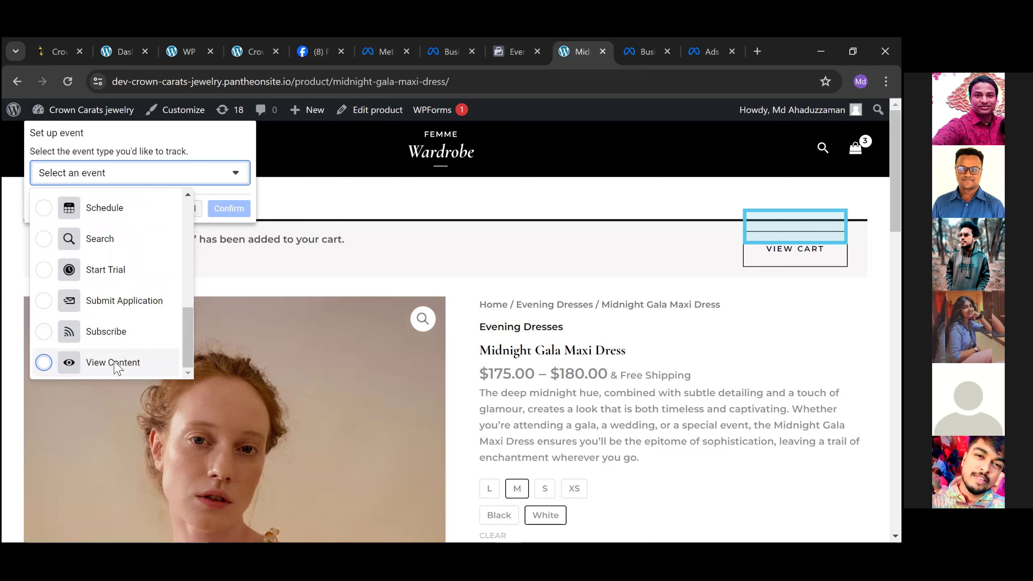
{"action": "left_click", "coordinate": [115, 362]}
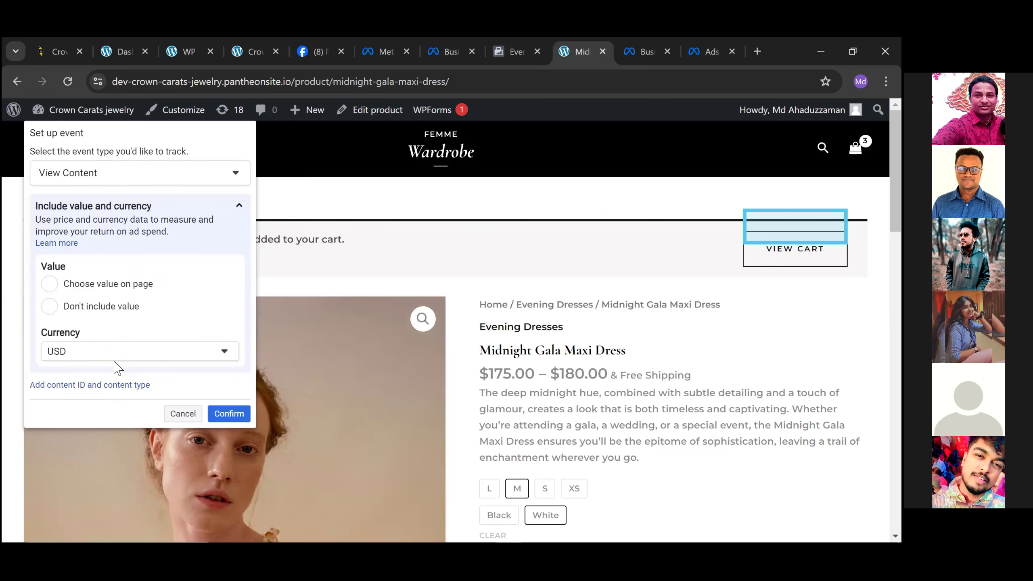
{"action": "left_click", "coordinate": [228, 415]}
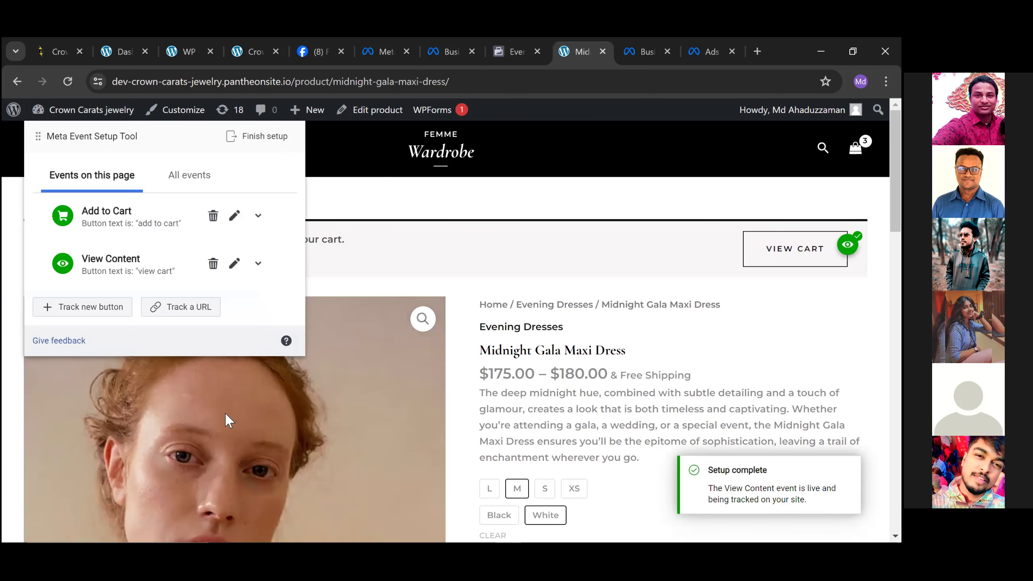
Open the cart page and track its Proceed to Checkout button as an Initiate Checkout event.
{"action": "left_click", "coordinate": [795, 249]}
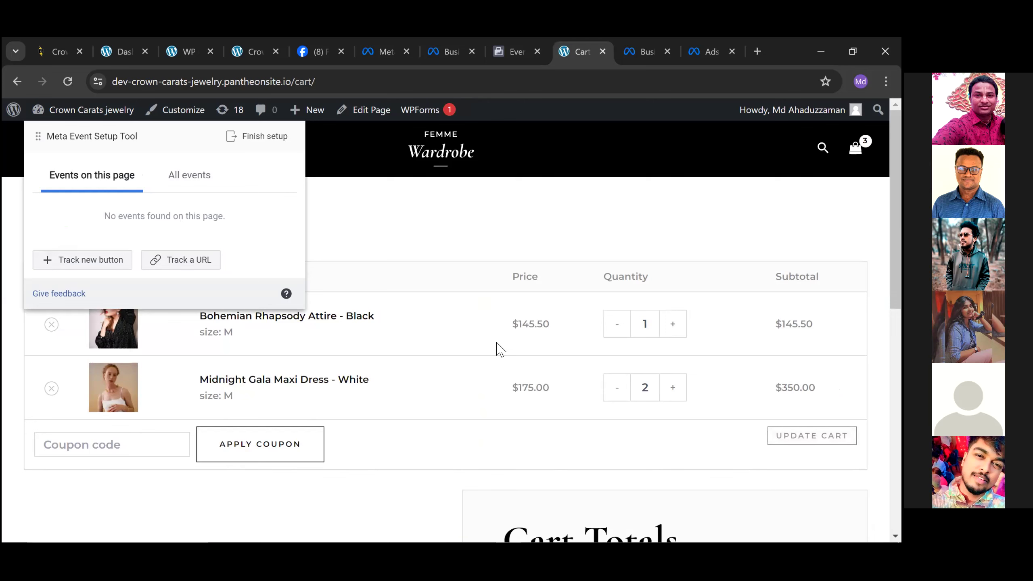
{"action": "left_click_drag", "start_coordinate": [519, 324], "coordinate": [557, 329]}
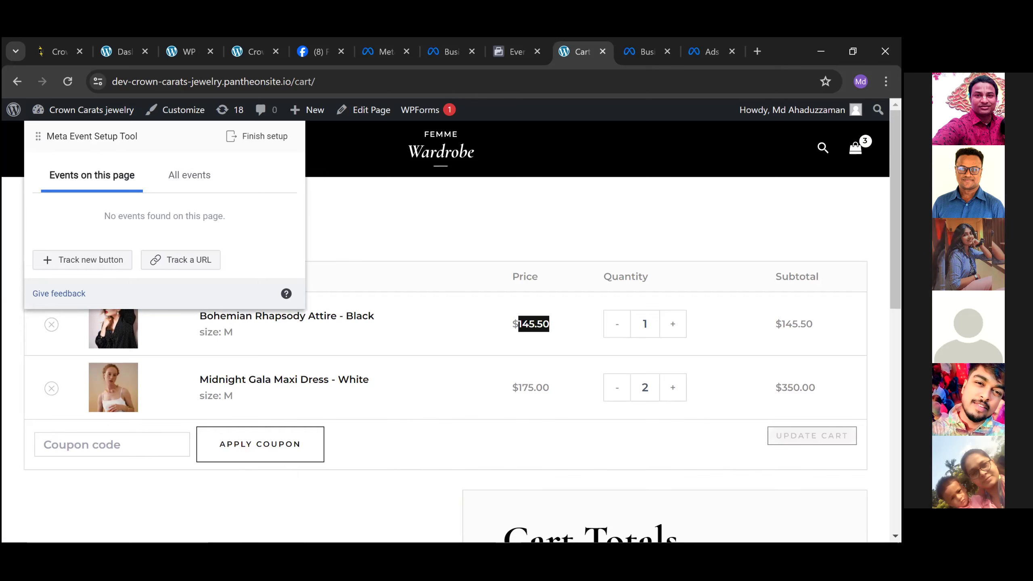
{"action": "scroll", "coordinate": [570, 487], "scroll_direction": "down", "scroll_amount": 5}
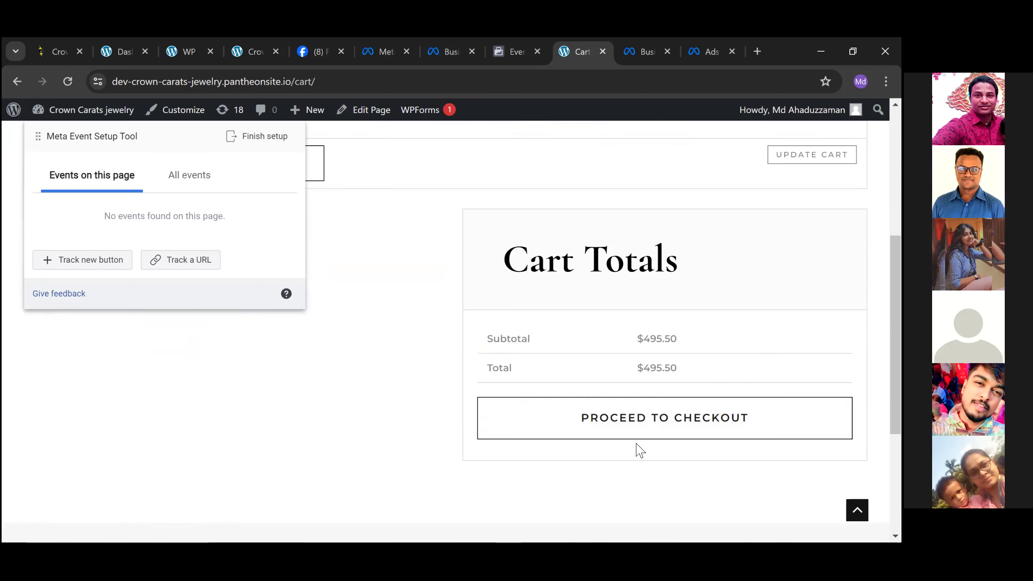
{"action": "left_click", "coordinate": [76, 262]}
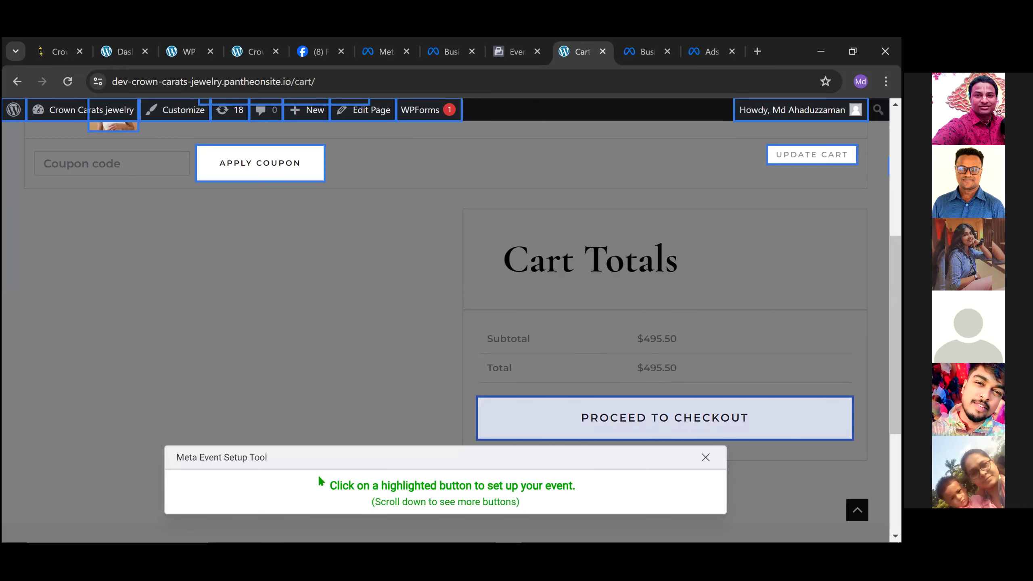
{"action": "left_click", "coordinate": [739, 410]}
{"action": "scroll", "coordinate": [665, 403], "scroll_direction": "down", "scroll_amount": 2}
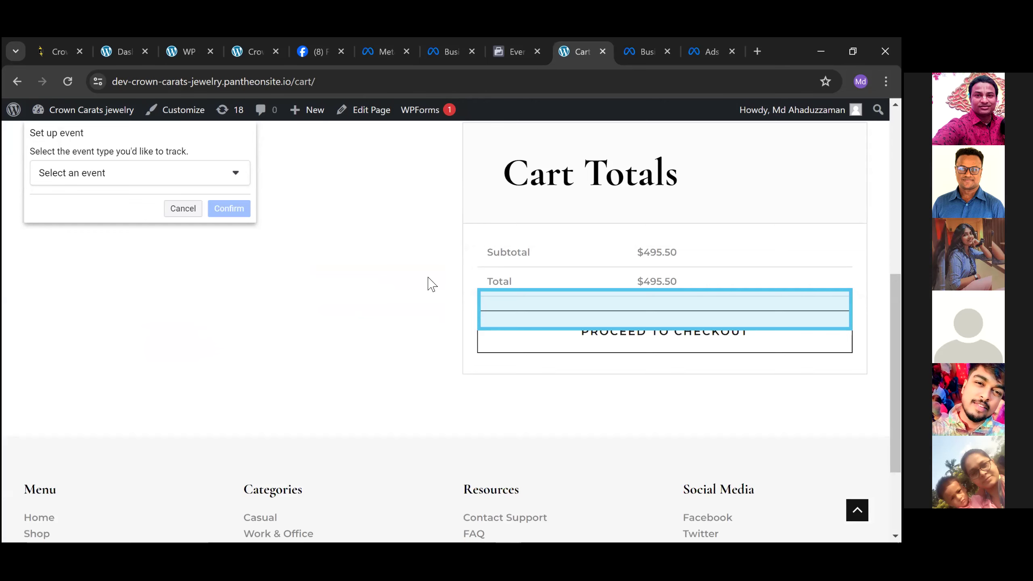
{"action": "left_click", "coordinate": [144, 174]}
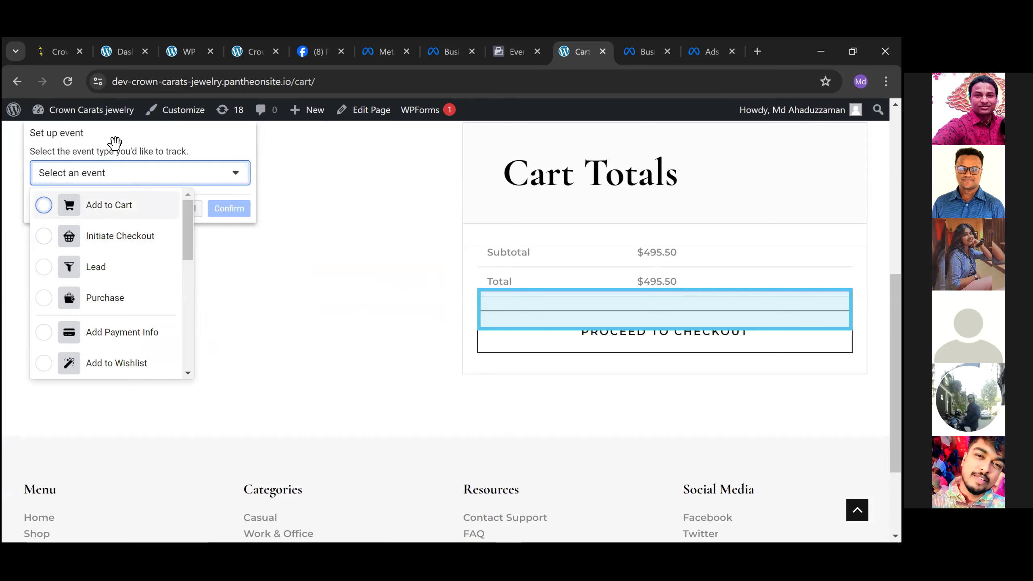
{"action": "left_click", "coordinate": [120, 236]}
{"action": "left_click", "coordinate": [229, 208]}
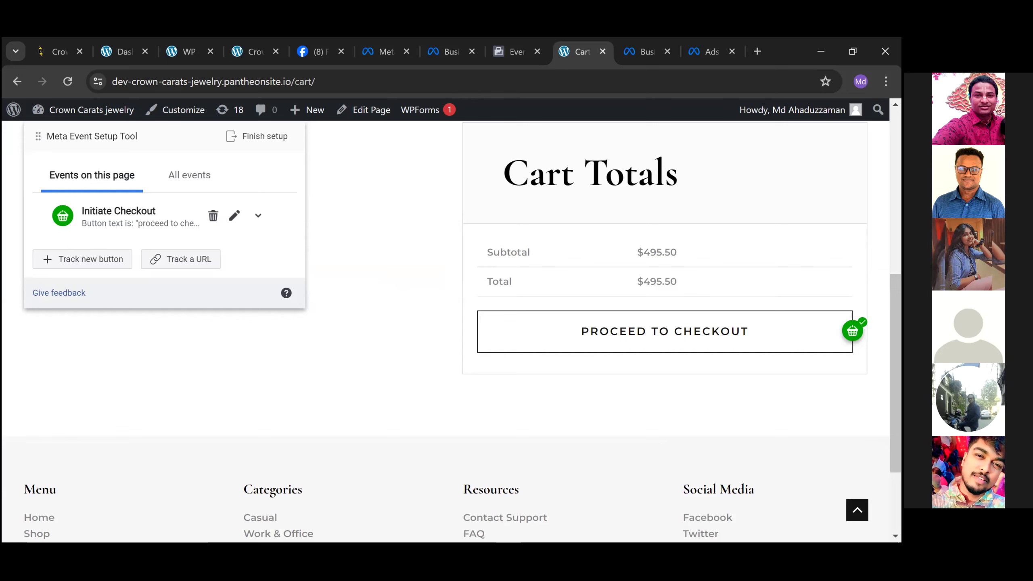
Finish the Event Setup Tool session with the three added events and skip the feedback question.
{"action": "scroll", "coordinate": [447, 260], "scroll_direction": "up", "scroll_amount": 1}
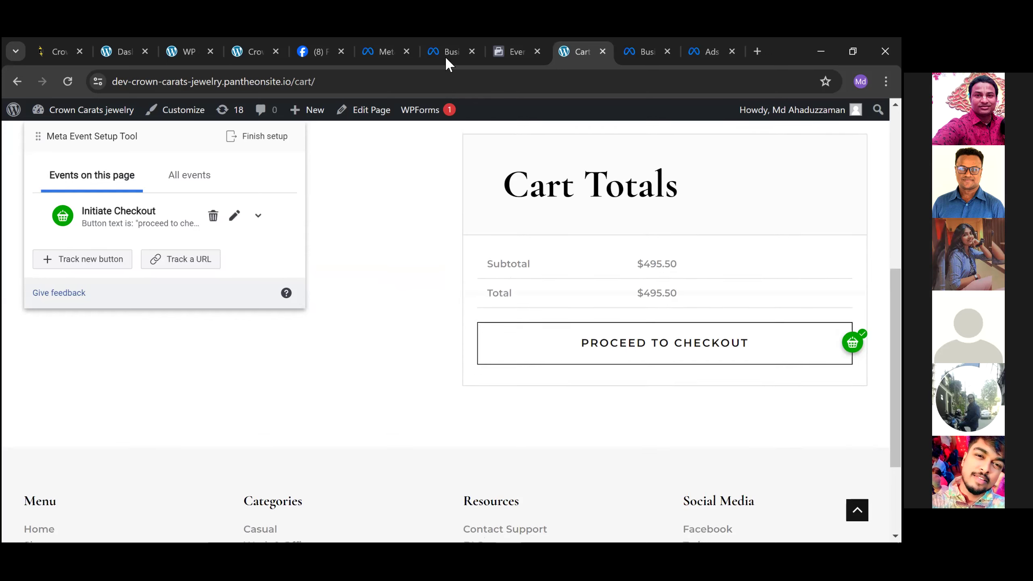
{"action": "left_click", "coordinate": [260, 145]}
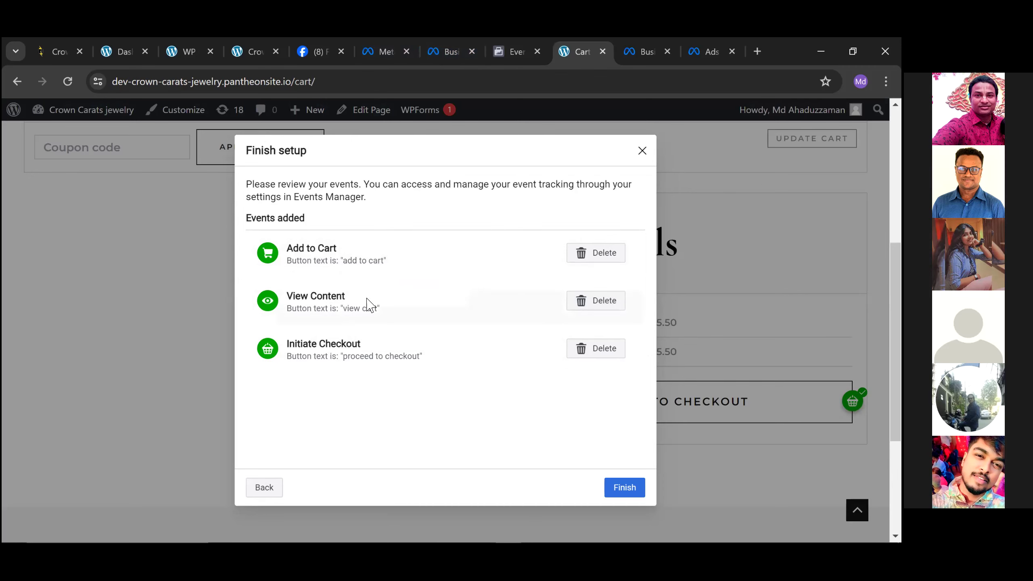
{"action": "left_click", "coordinate": [618, 488]}
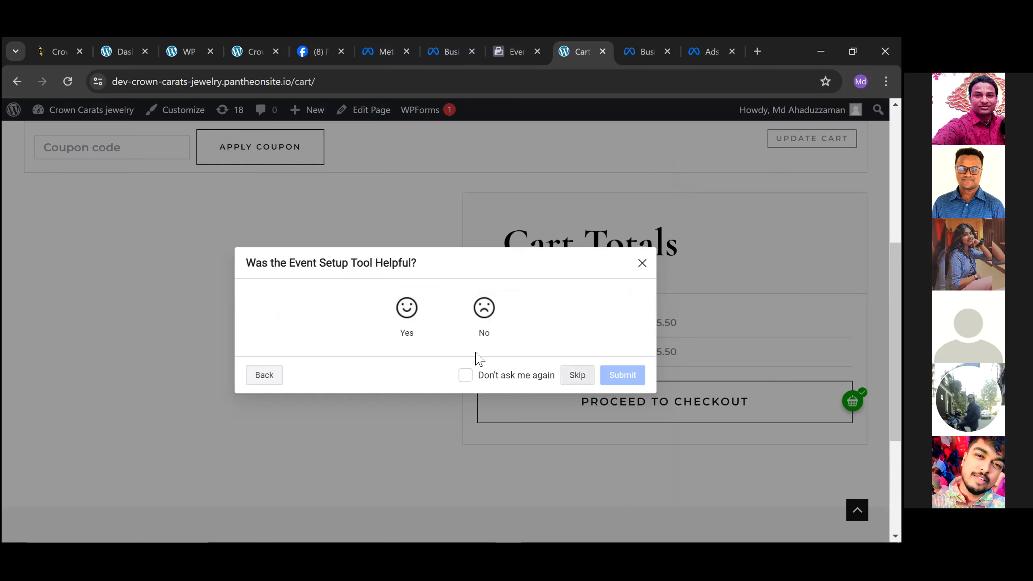
{"action": "left_click", "coordinate": [581, 382]}
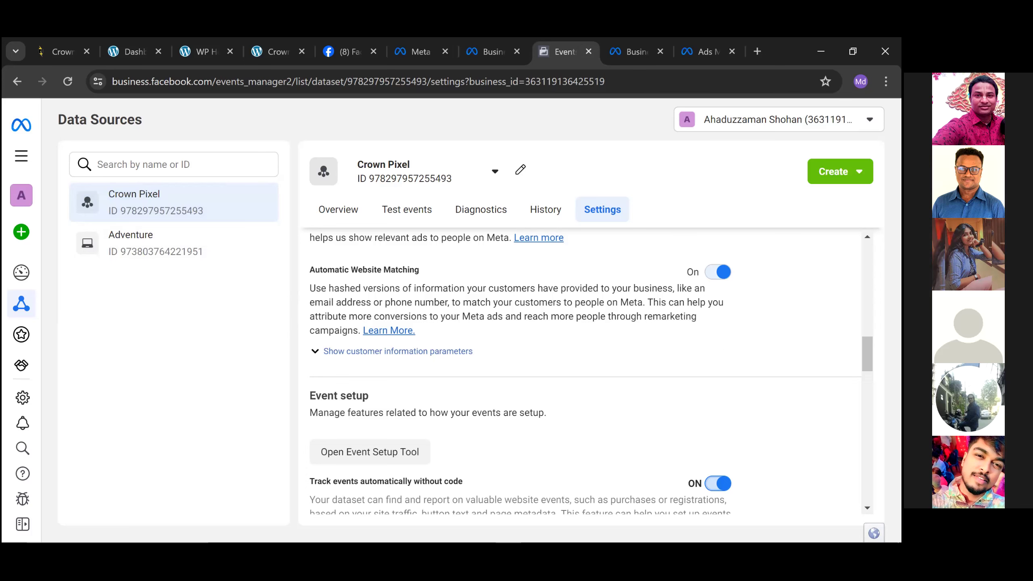
Open Crown Pixel's overview and examine its event activity and events list.
{"action": "scroll", "coordinate": [586, 372], "scroll_direction": "down", "scroll_amount": 5}
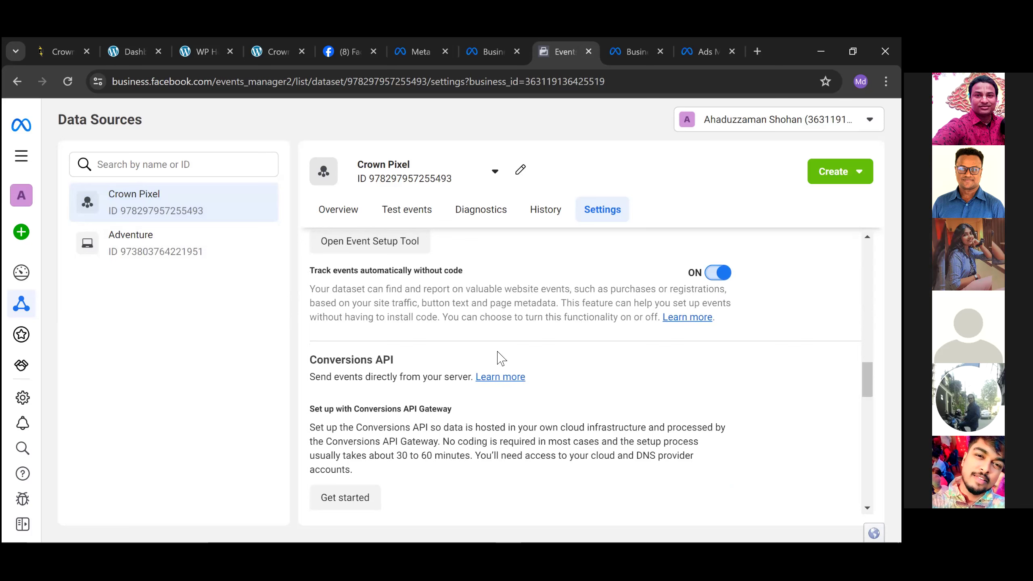
{"action": "left_click", "coordinate": [334, 210]}
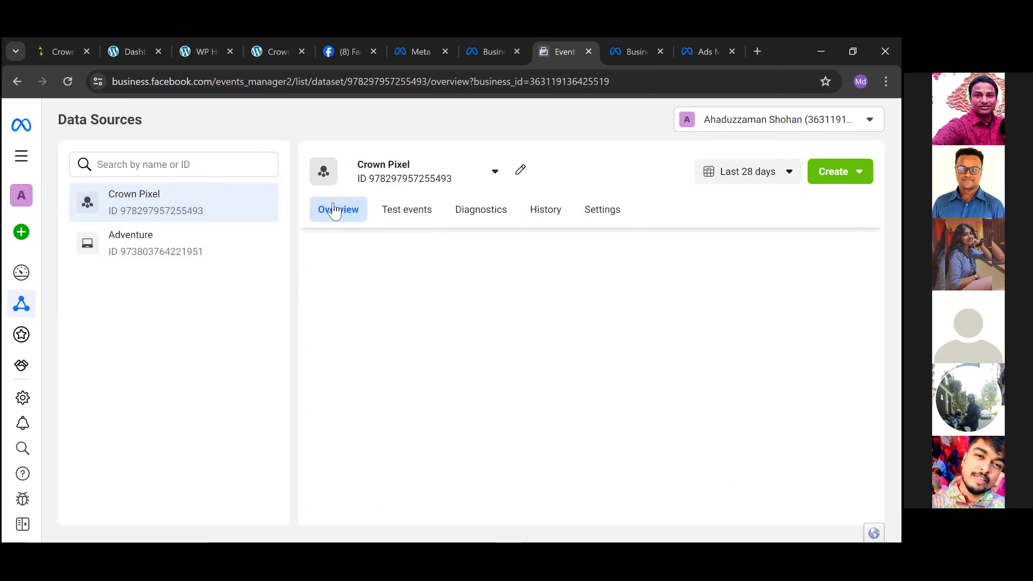
{"action": "scroll", "coordinate": [410, 379], "scroll_direction": "down", "scroll_amount": 3}
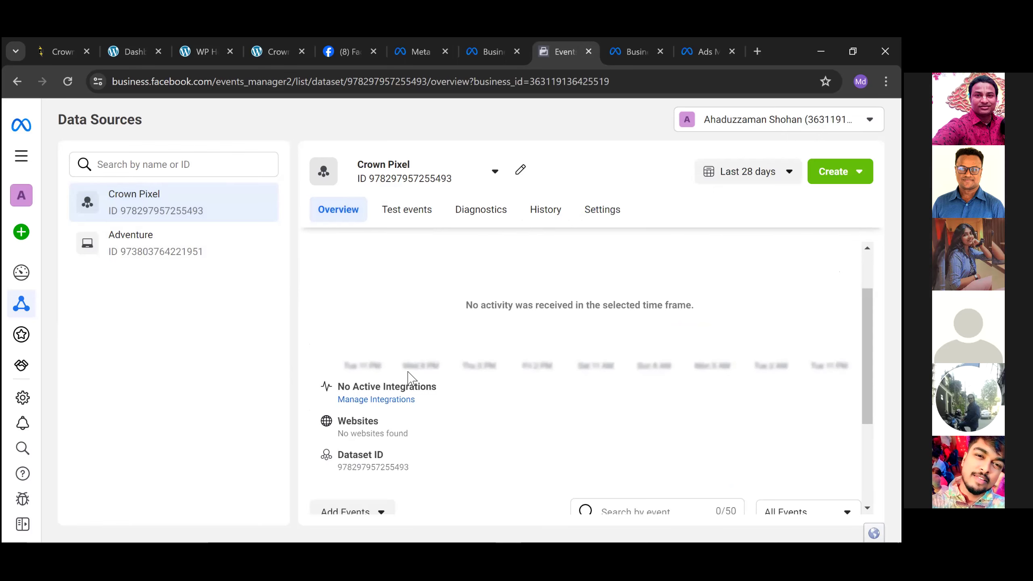
{"action": "scroll", "coordinate": [366, 455], "scroll_direction": "down", "scroll_amount": 2}
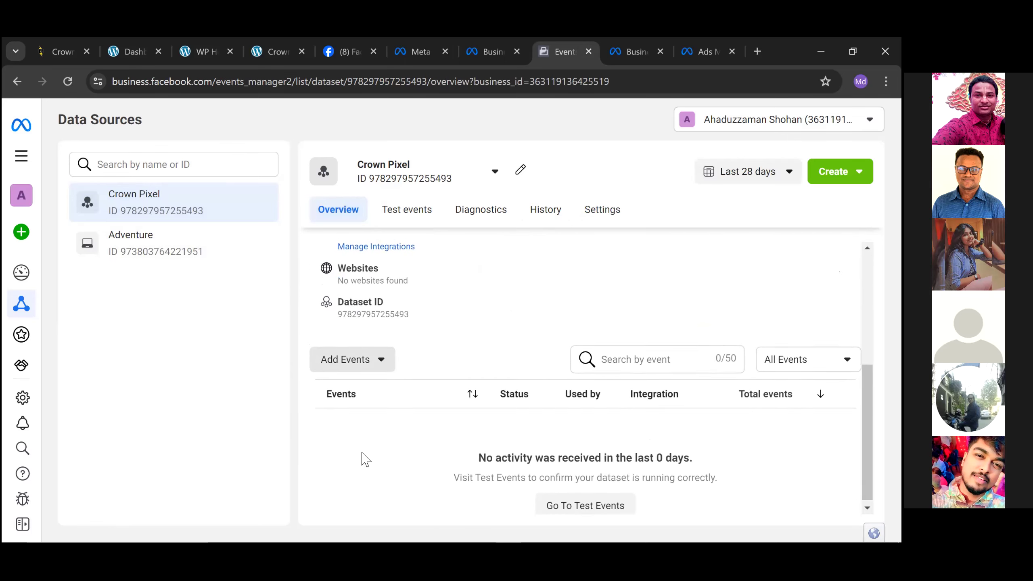
{"action": "left_click_drag", "start_coordinate": [341, 431], "coordinate": [479, 504]}
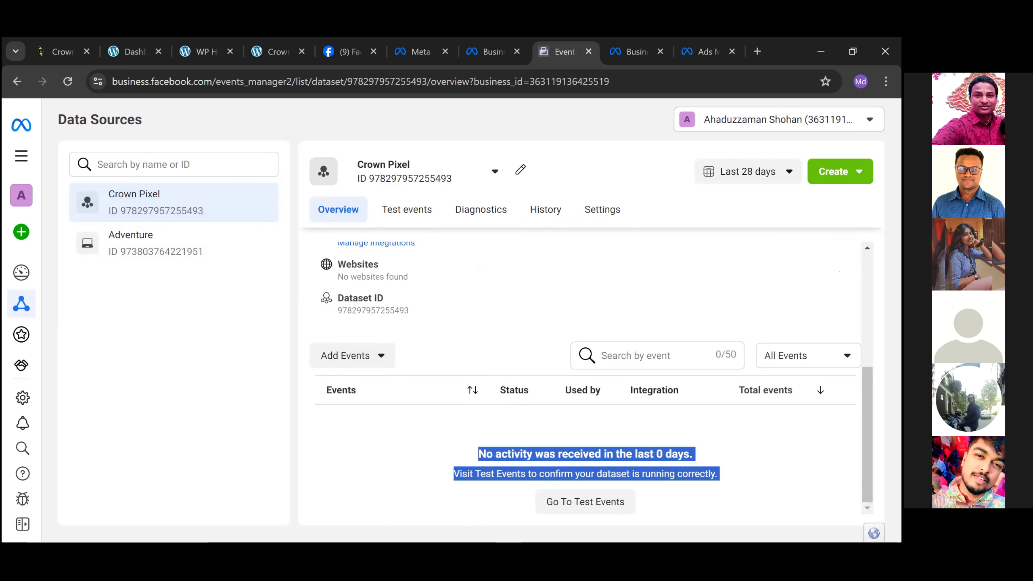
{"action": "left_click", "coordinate": [348, 446]}
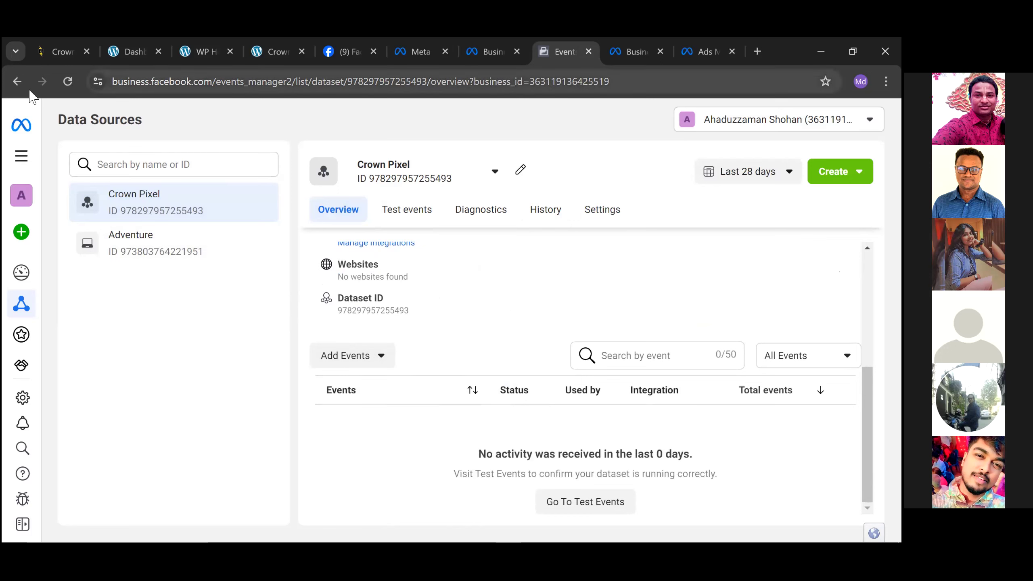
Reload Crown Pixel's overview to recheck its events list, and open the pixel's Test events page.
{"action": "left_click", "coordinate": [220, 81]}
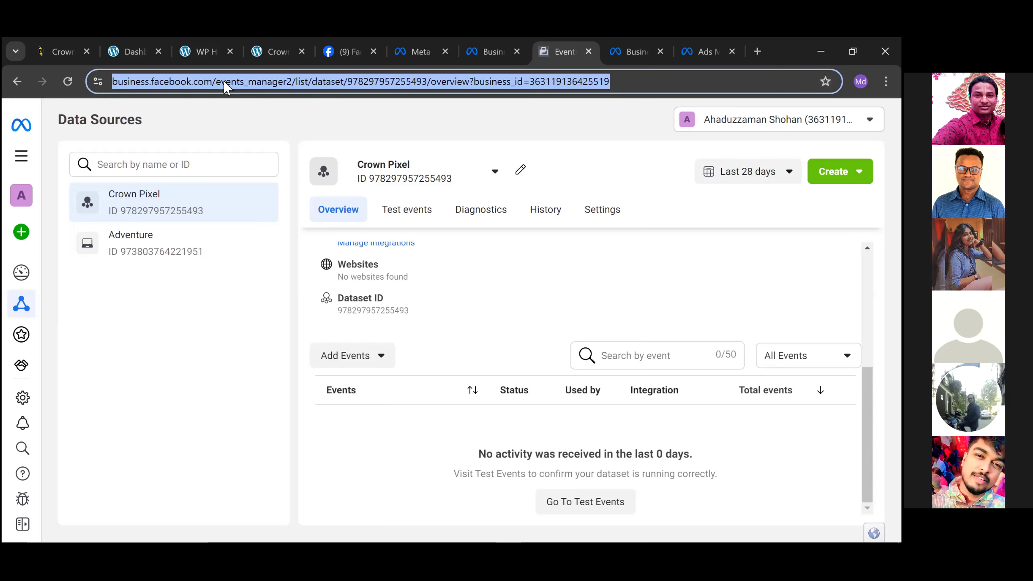
{"action": "key", "text": "Return"}
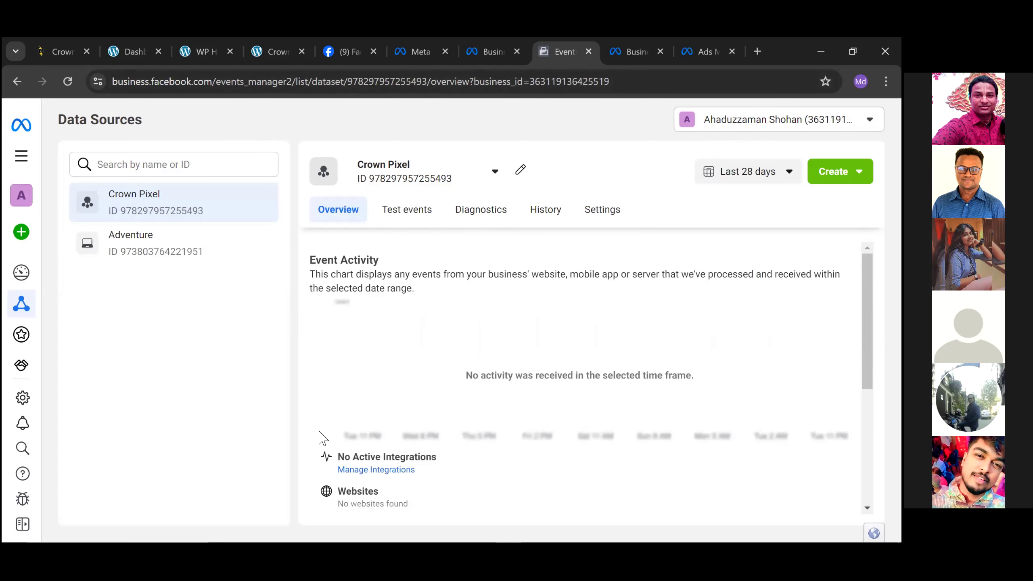
{"action": "scroll", "coordinate": [456, 486], "scroll_direction": "down", "scroll_amount": 5}
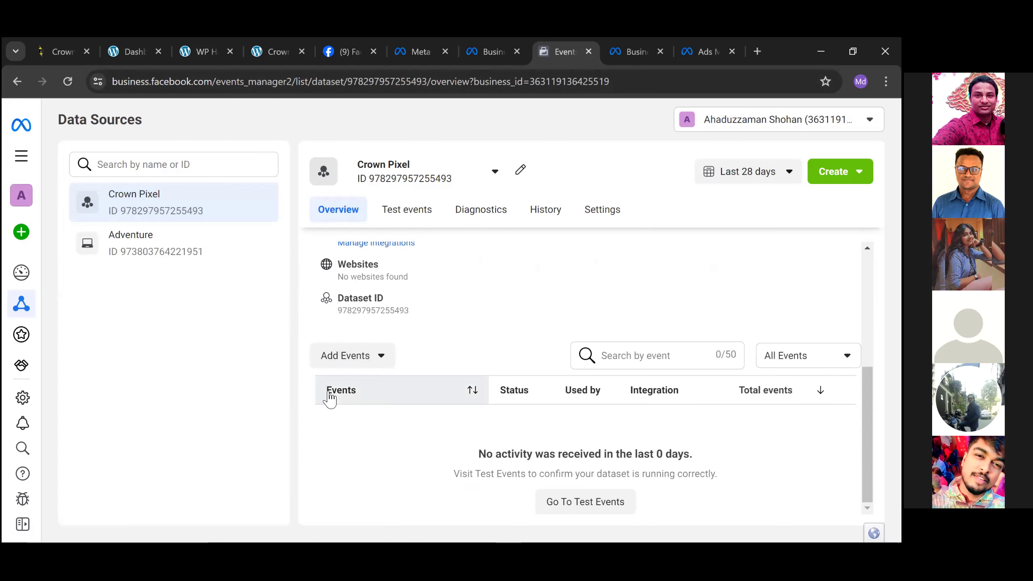
{"action": "left_click_drag", "start_coordinate": [386, 475], "coordinate": [735, 470]}
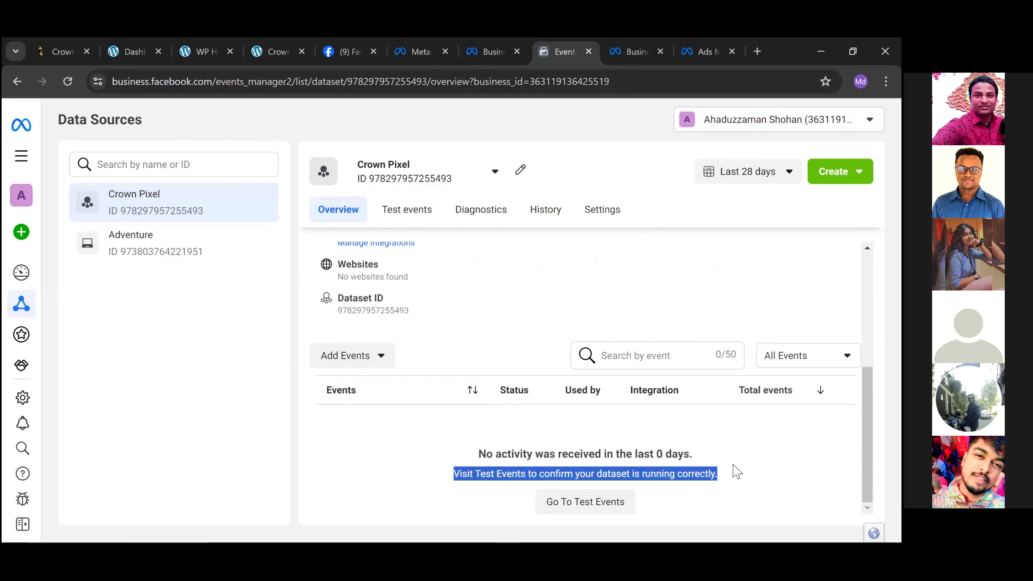
{"action": "left_click", "coordinate": [400, 217]}
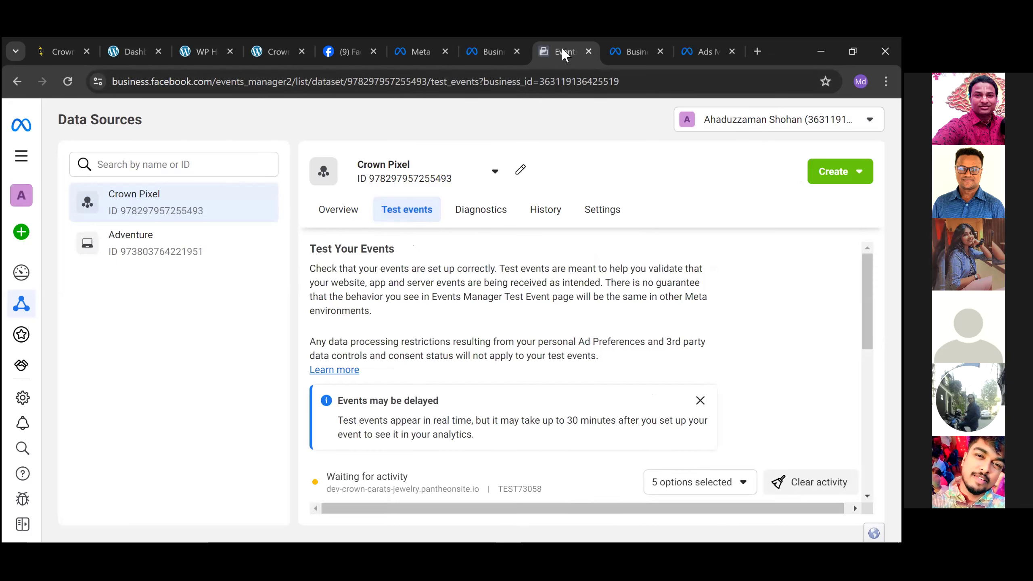
Open the Bohemian Rhapsody Attire product from the store's home page and add one in size M, Black to the cart.
{"action": "left_click", "coordinate": [259, 55]}
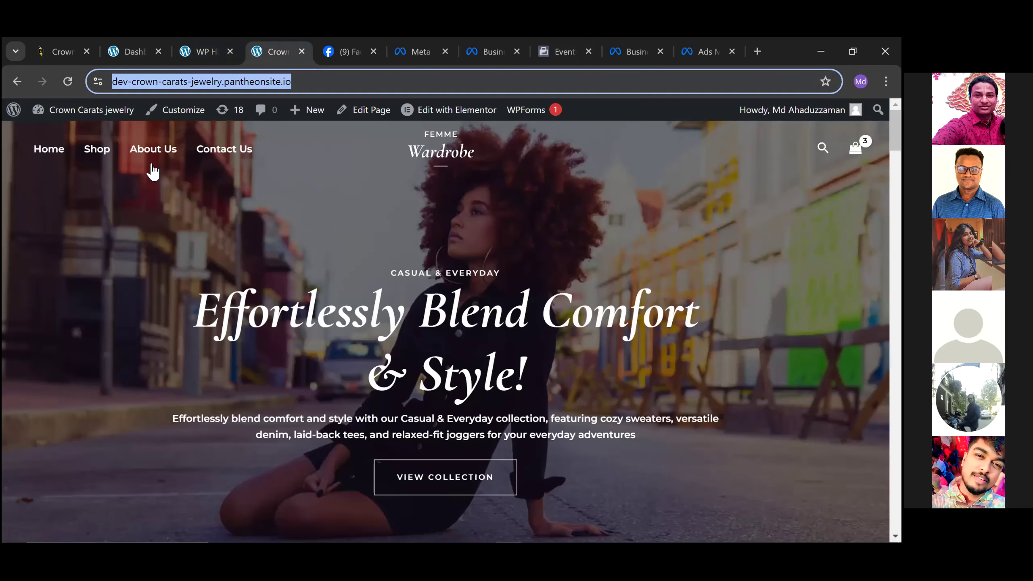
{"action": "scroll", "coordinate": [399, 316], "scroll_direction": "down", "scroll_amount": 8}
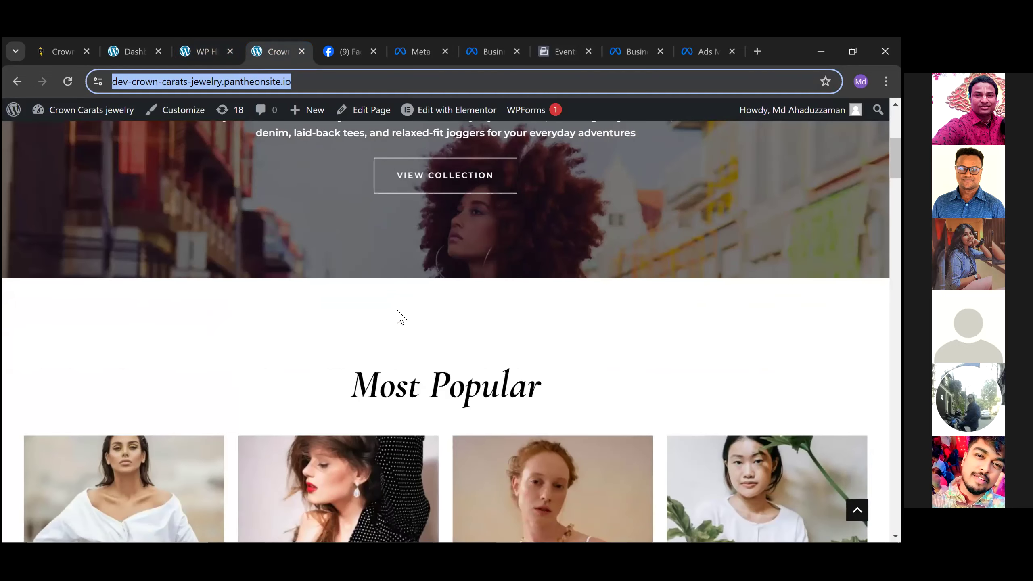
{"action": "scroll", "coordinate": [398, 316], "scroll_direction": "down", "scroll_amount": 3}
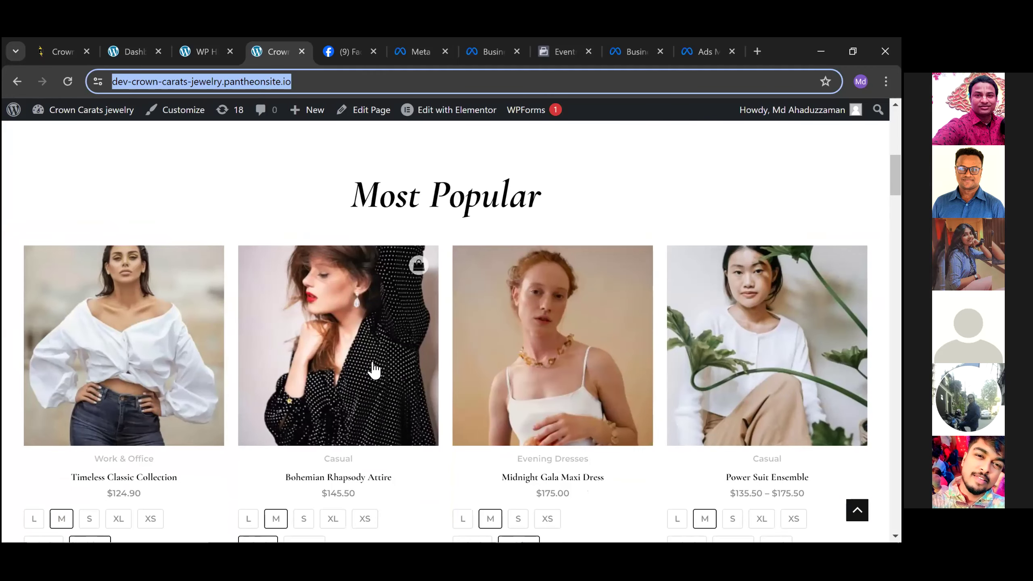
{"action": "left_click", "coordinate": [367, 352]}
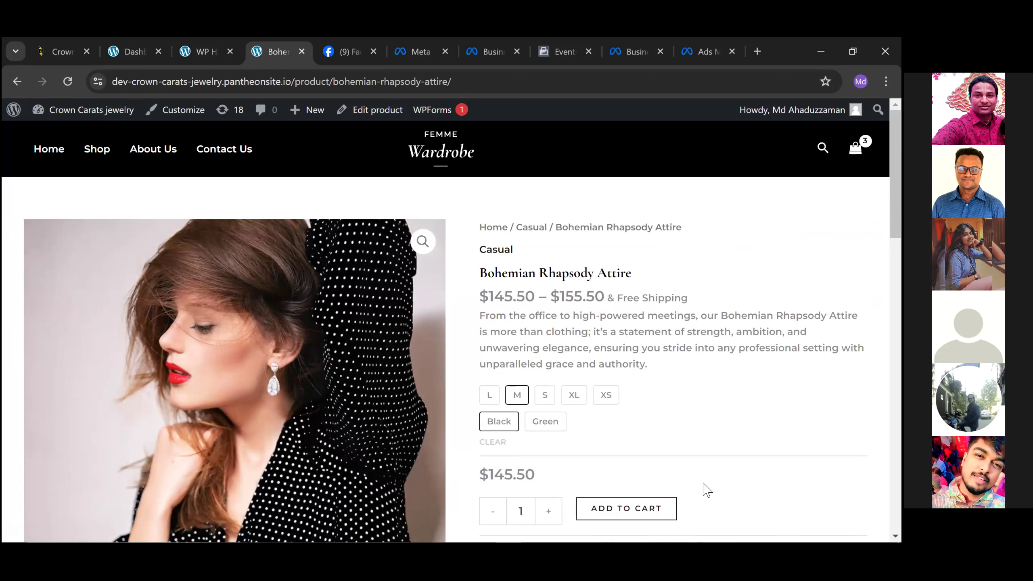
{"action": "left_click", "coordinate": [647, 512]}
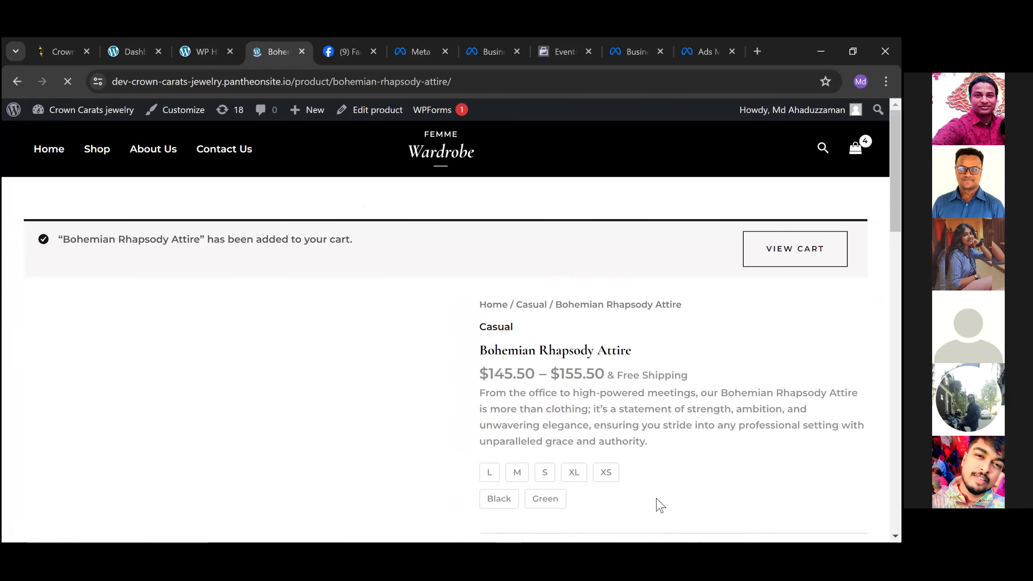
View the store's cart and proceed to checkout.
{"action": "left_click", "coordinate": [768, 251]}
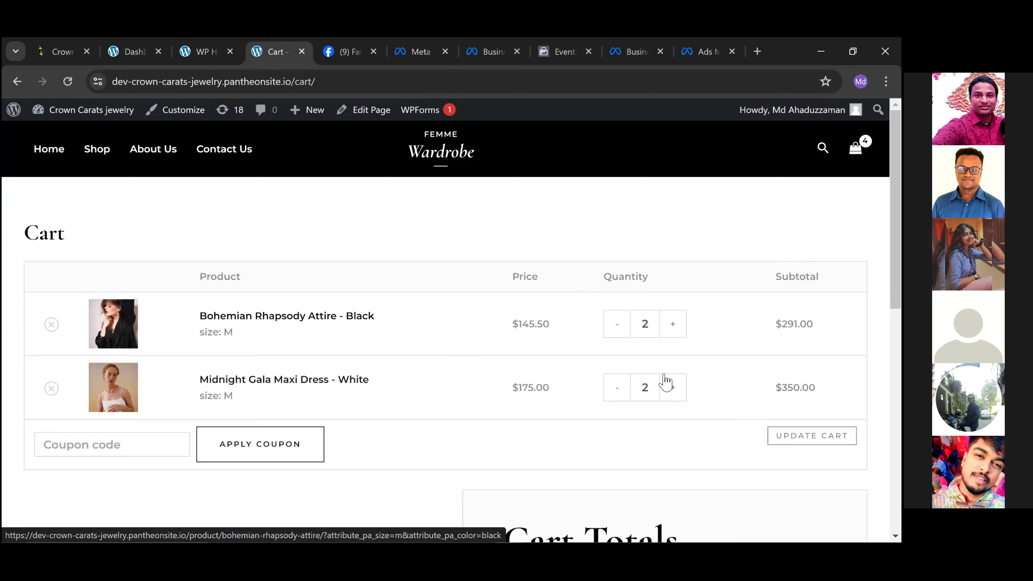
{"action": "scroll", "coordinate": [691, 391], "scroll_direction": "down", "scroll_amount": 10}
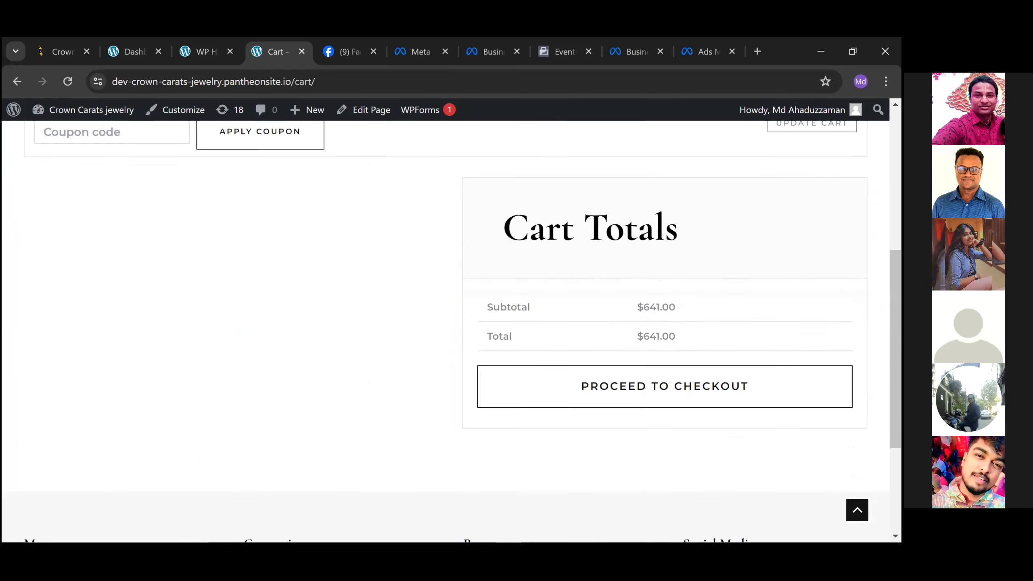
{"action": "left_click", "coordinate": [624, 281]}
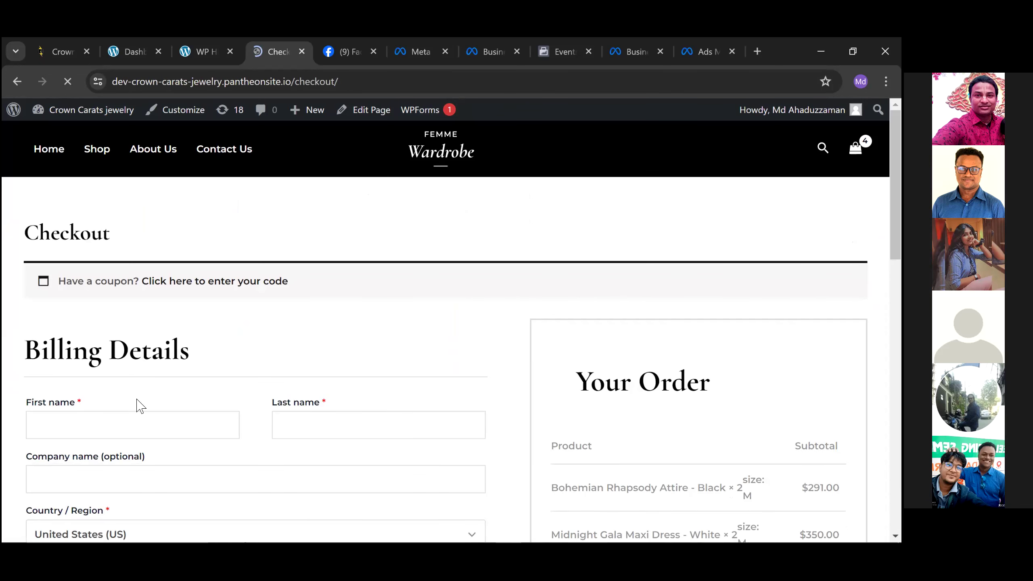
Examine the checkout page's billing fields and order section without placing the order, and return to the store's home page.
{"action": "left_click", "coordinate": [87, 421]}
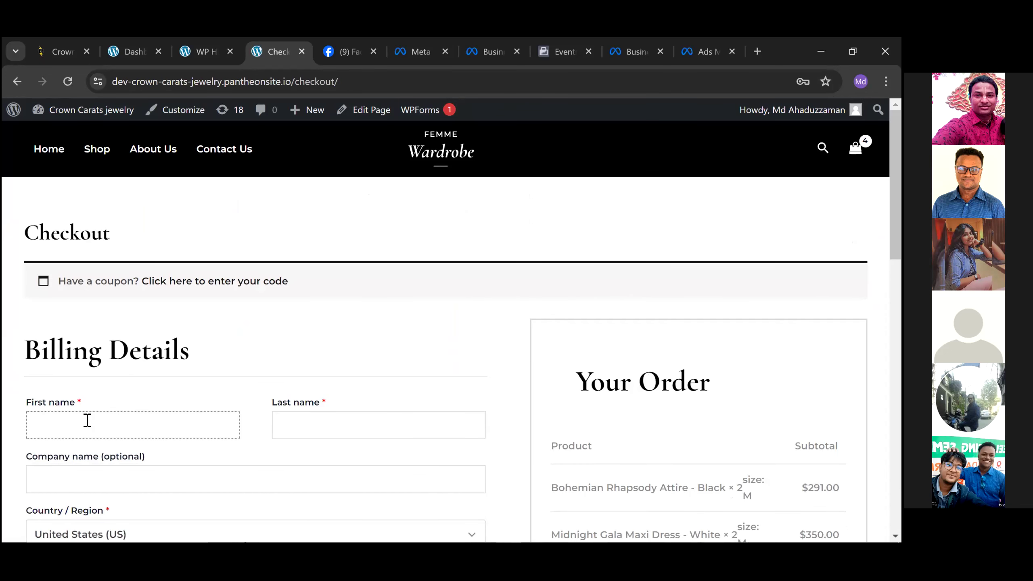
{"action": "scroll", "coordinate": [82, 419], "scroll_direction": "down", "scroll_amount": 5}
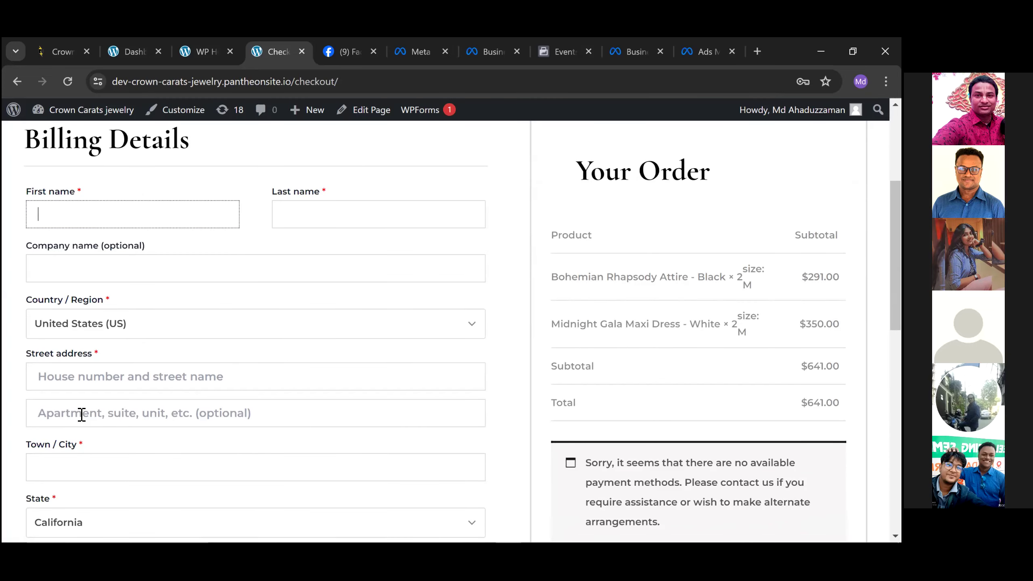
{"action": "scroll", "coordinate": [82, 415], "scroll_direction": "down", "scroll_amount": 14}
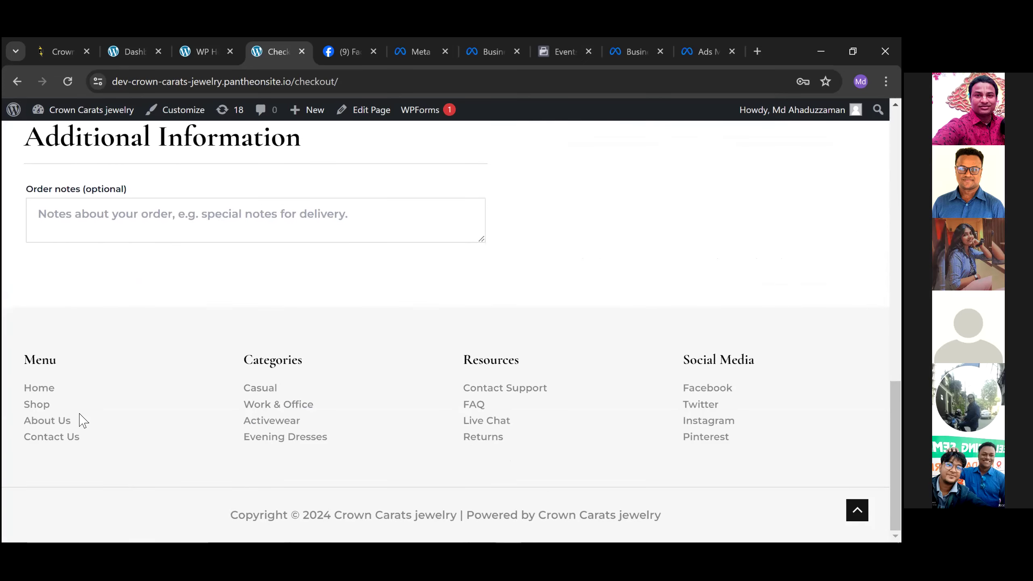
{"action": "scroll", "coordinate": [84, 421], "scroll_direction": "up", "scroll_amount": 5}
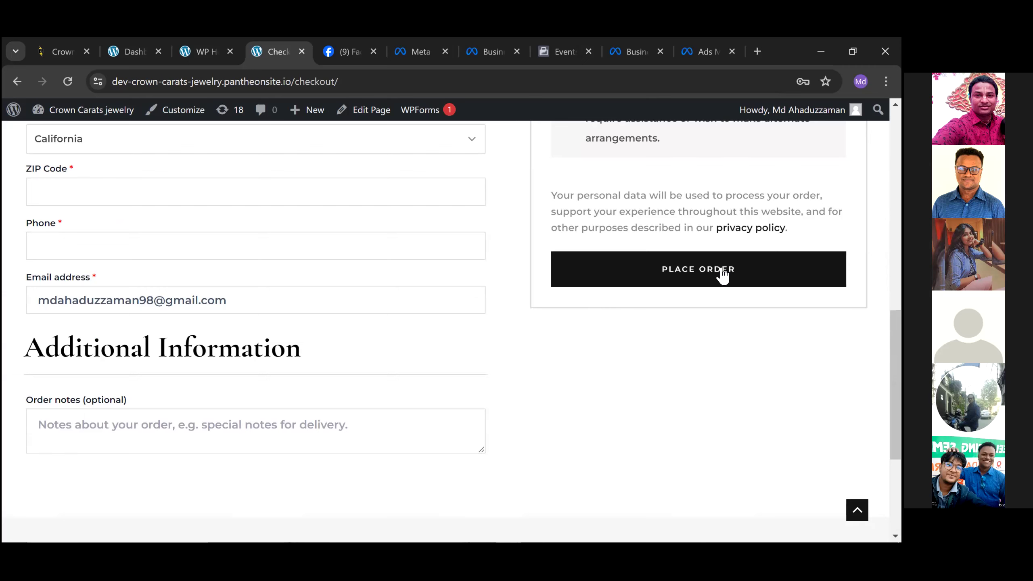
{"action": "scroll", "coordinate": [715, 302], "scroll_direction": "up", "scroll_amount": 3}
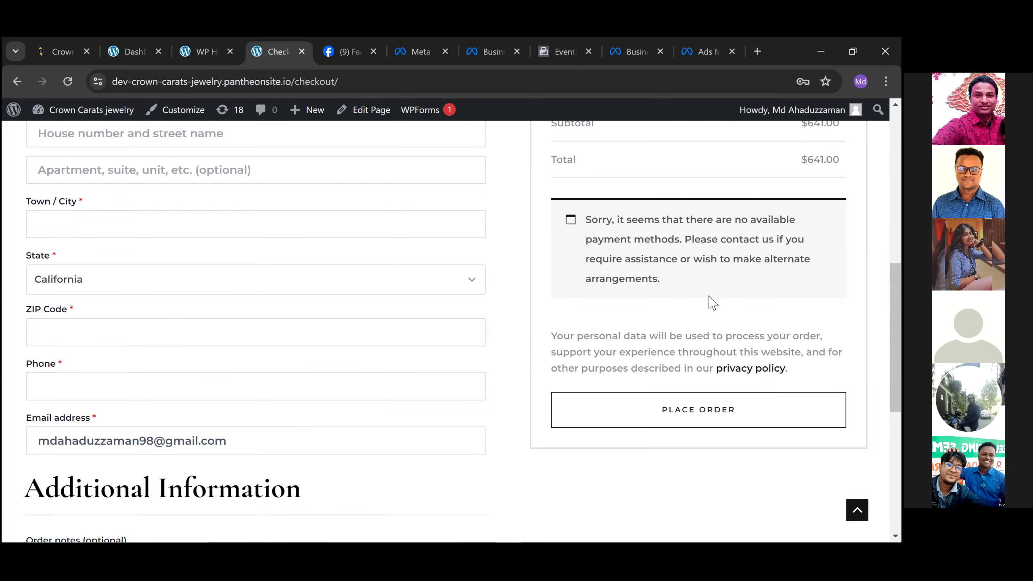
{"action": "scroll", "coordinate": [158, 170], "scroll_direction": "up", "scroll_amount": 3}
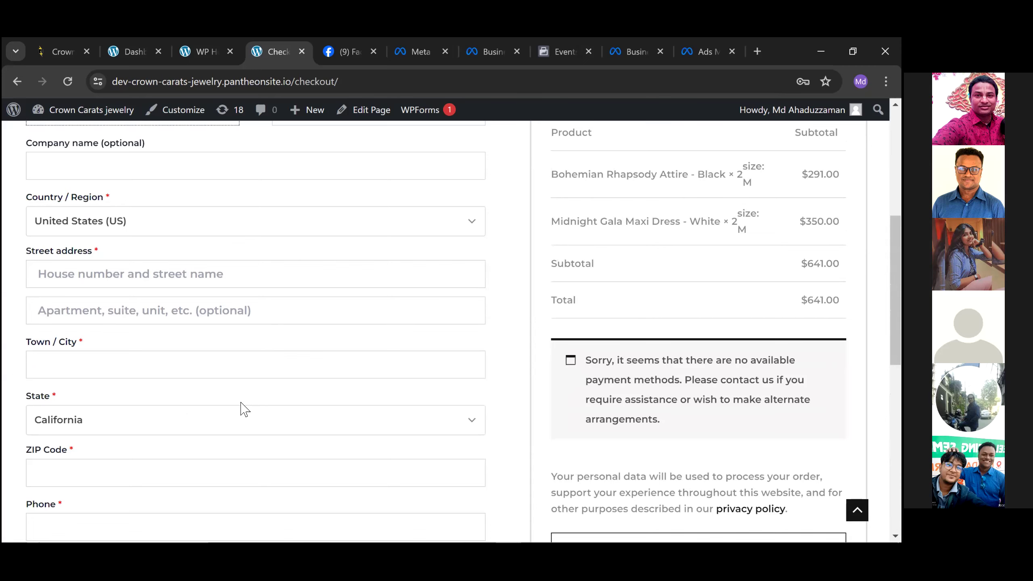
{"action": "scroll", "coordinate": [247, 371], "scroll_direction": "down", "scroll_amount": 2}
{"action": "scroll", "coordinate": [246, 371], "scroll_direction": "down", "scroll_amount": 8}
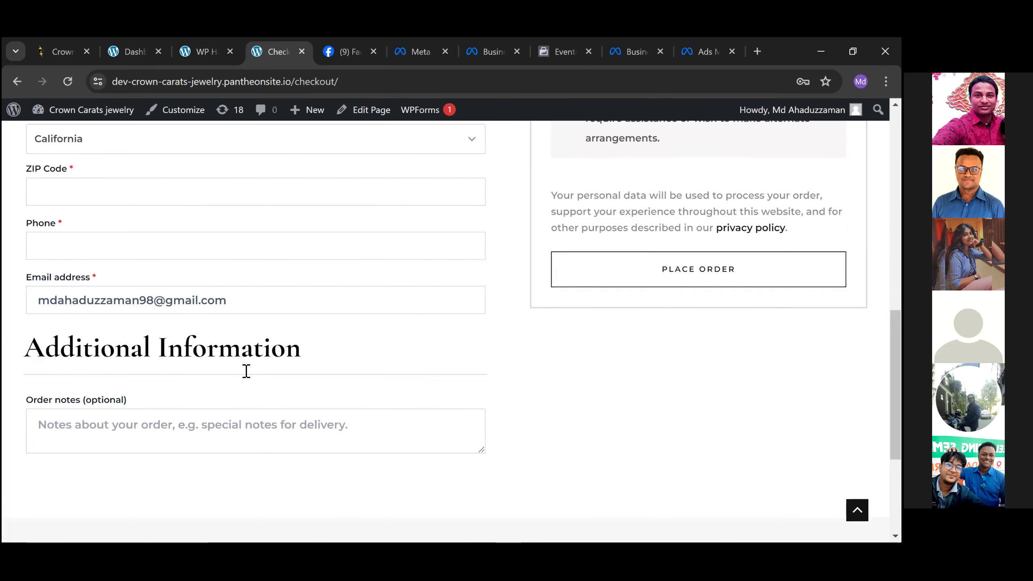
{"action": "scroll", "coordinate": [248, 377], "scroll_direction": "up", "scroll_amount": 15}
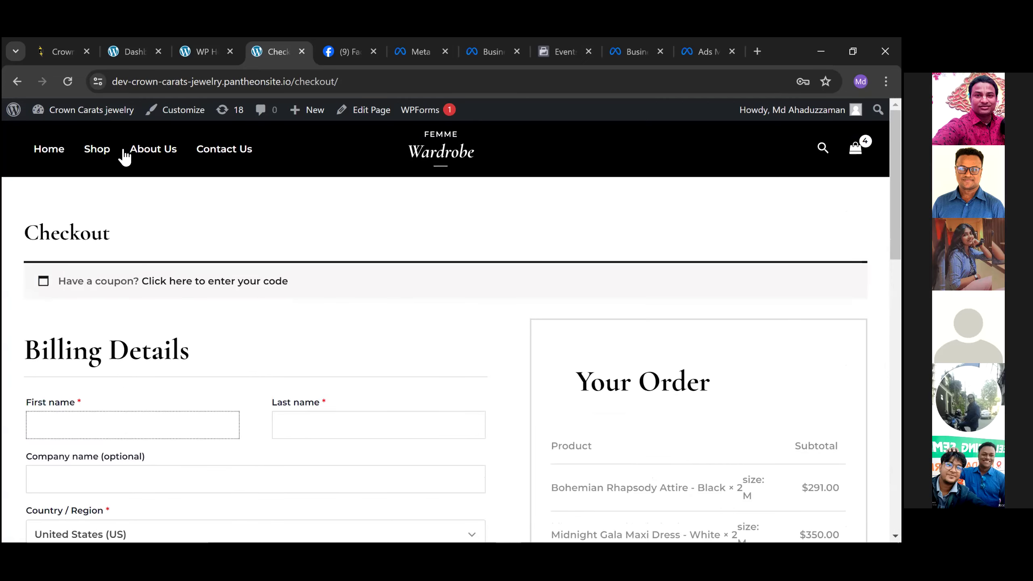
{"action": "left_click", "coordinate": [47, 149]}
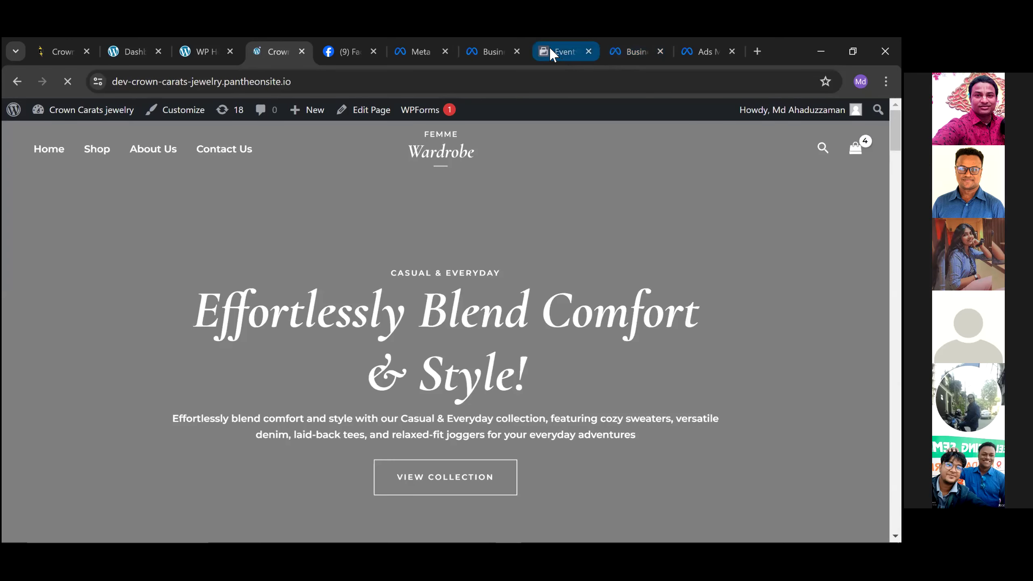
Review the events received on Crown Pixel's Test events page and expand the Initiate checkout event's details.
{"action": "left_click", "coordinate": [551, 48]}
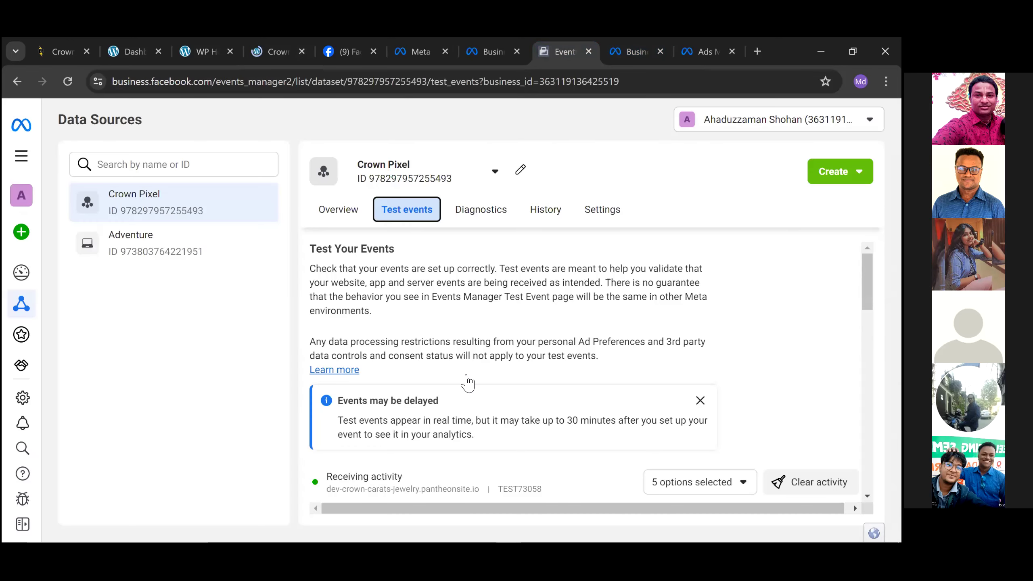
{"action": "scroll", "coordinate": [468, 382], "scroll_direction": "down", "scroll_amount": 3}
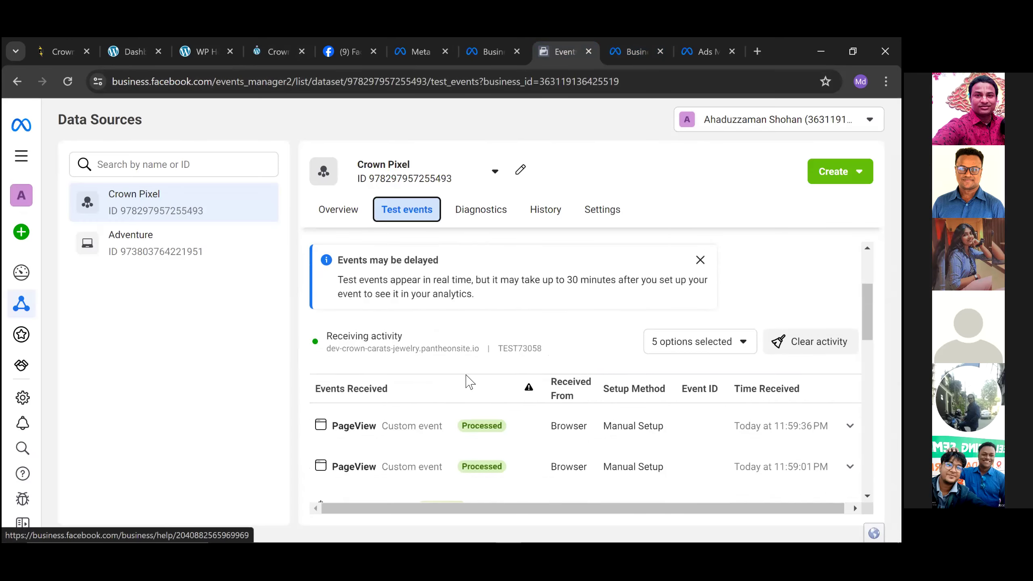
{"action": "scroll", "coordinate": [470, 382], "scroll_direction": "down", "scroll_amount": 2}
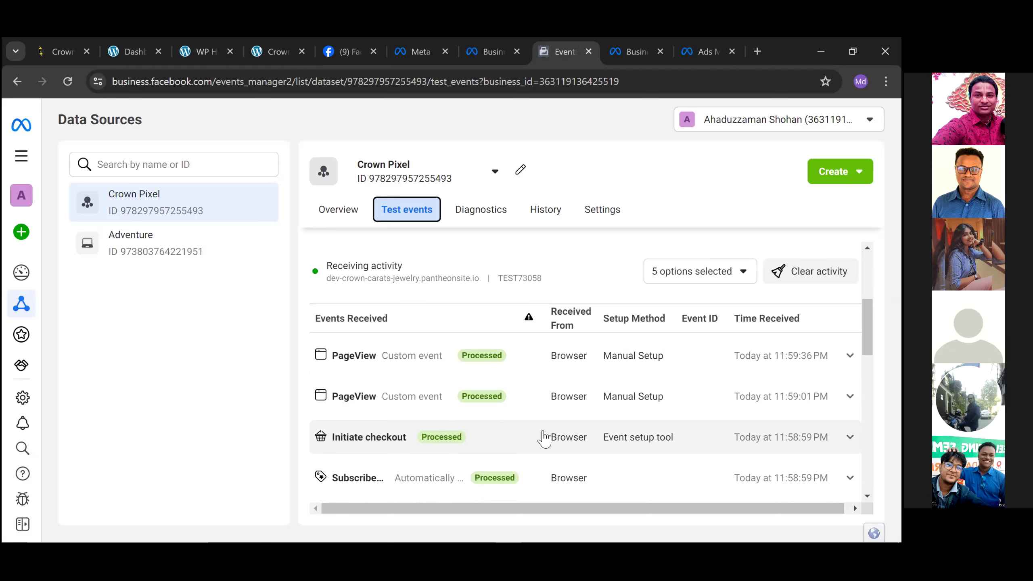
{"action": "scroll", "coordinate": [437, 427], "scroll_direction": "down", "scroll_amount": 2}
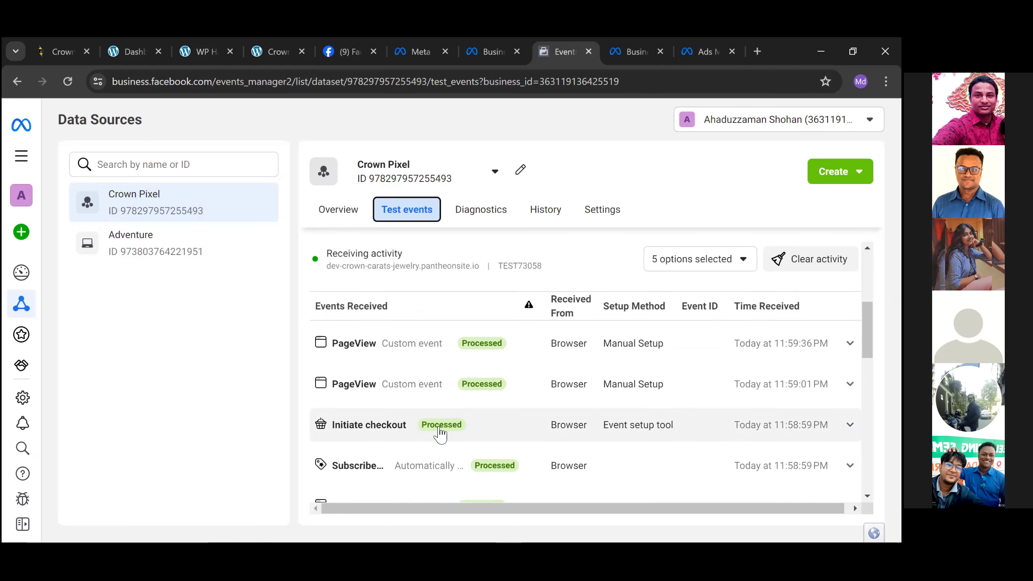
{"action": "scroll", "coordinate": [439, 433], "scroll_direction": "down", "scroll_amount": 2}
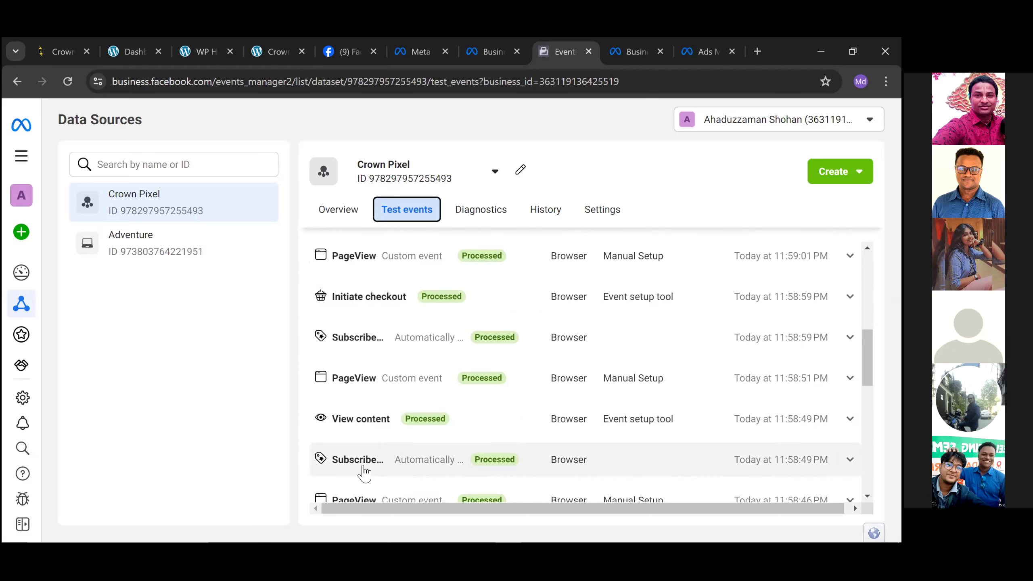
{"action": "scroll", "coordinate": [498, 408], "scroll_direction": "down", "scroll_amount": 2}
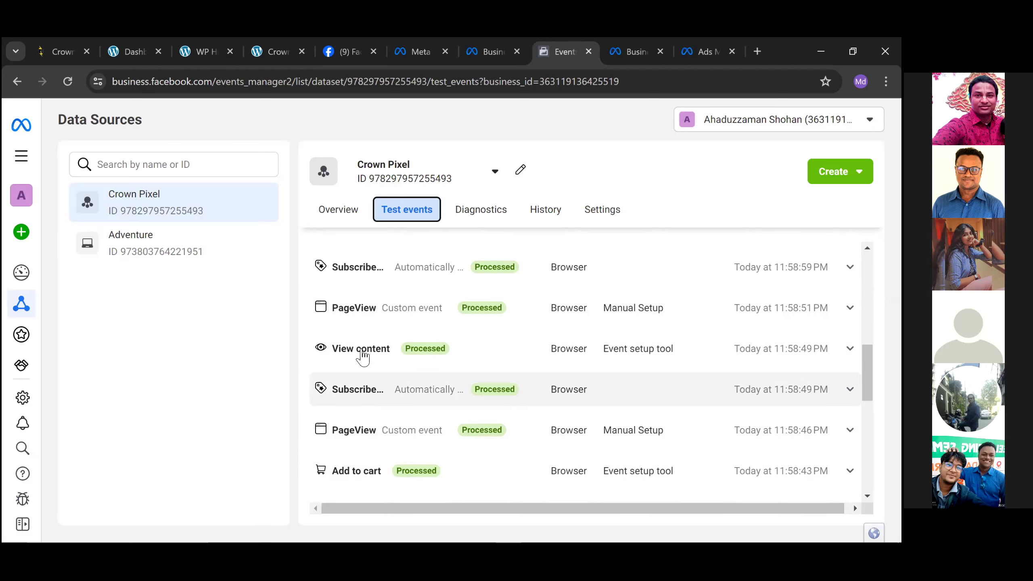
{"action": "scroll", "coordinate": [362, 356], "scroll_direction": "up", "scroll_amount": 3}
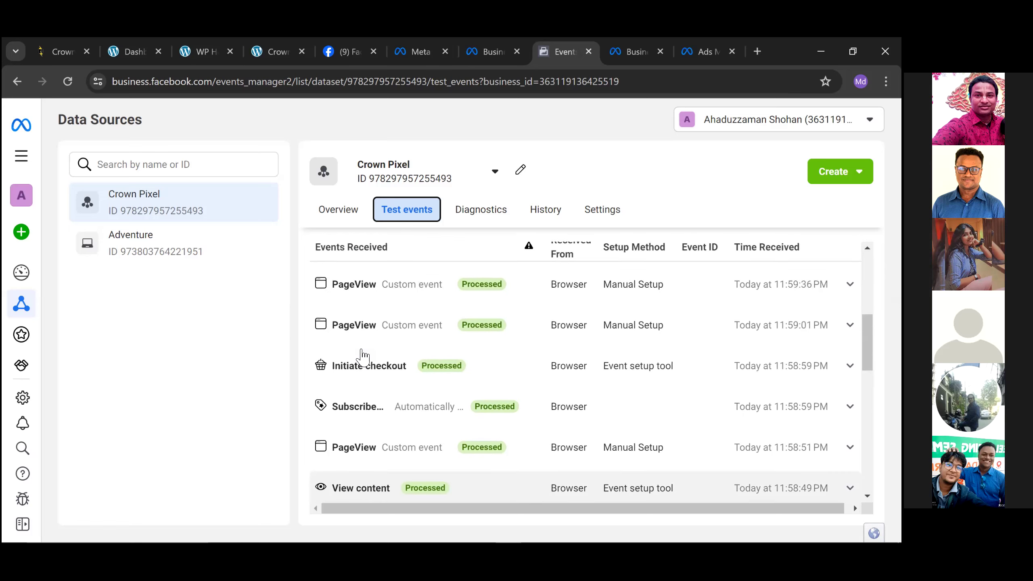
{"action": "left_click_drag", "start_coordinate": [339, 378], "coordinate": [645, 373]}
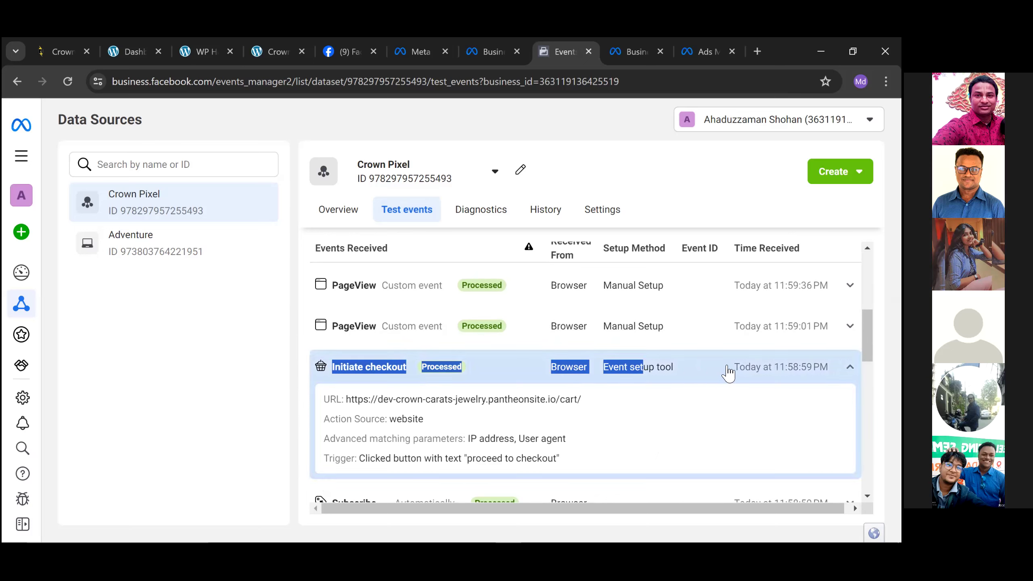
{"action": "left_click", "coordinate": [650, 163]}
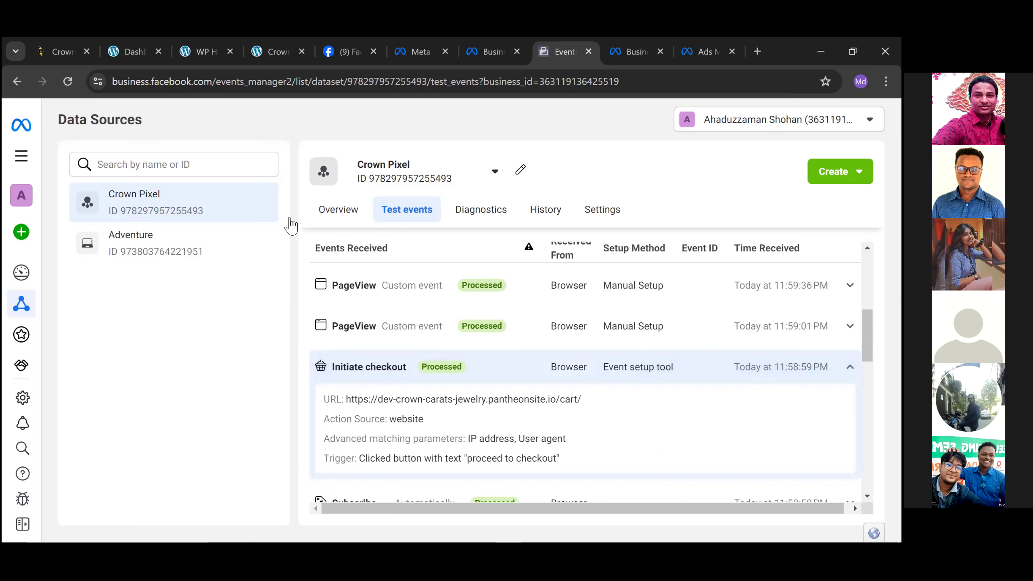
Compare Crown Pixel's overview with its test events, and examine the overview's event activity and events list.
{"action": "left_click", "coordinate": [330, 216]}
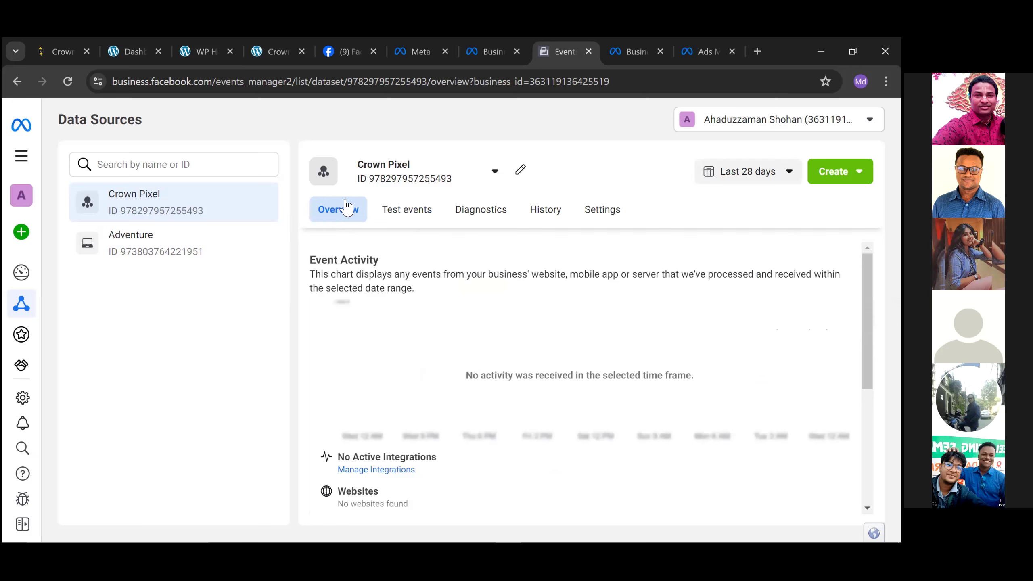
{"action": "left_click", "coordinate": [423, 218]}
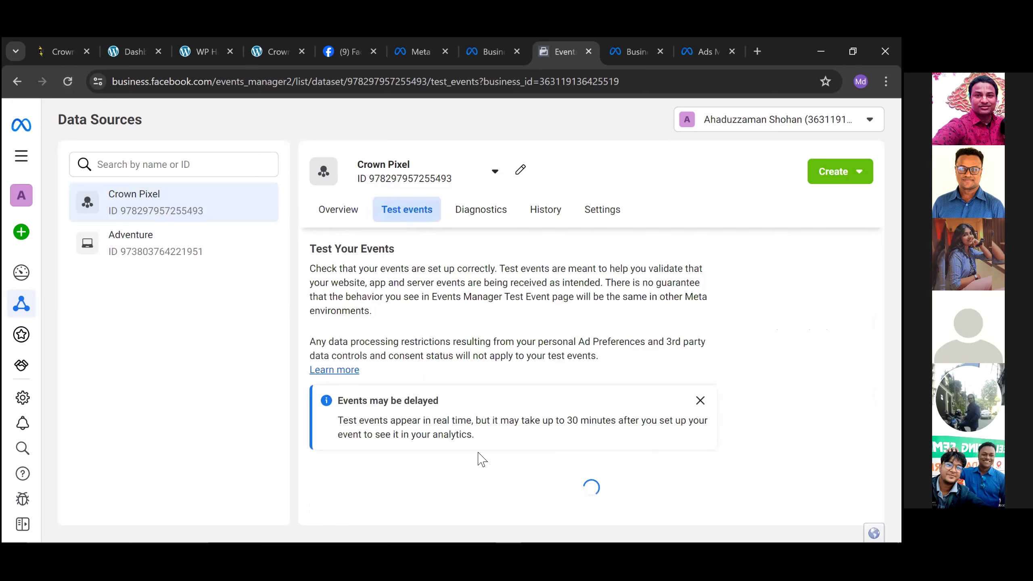
{"action": "scroll", "coordinate": [516, 459], "scroll_direction": "down", "scroll_amount": 5}
{"action": "scroll", "coordinate": [516, 459], "scroll_direction": "down", "scroll_amount": 7}
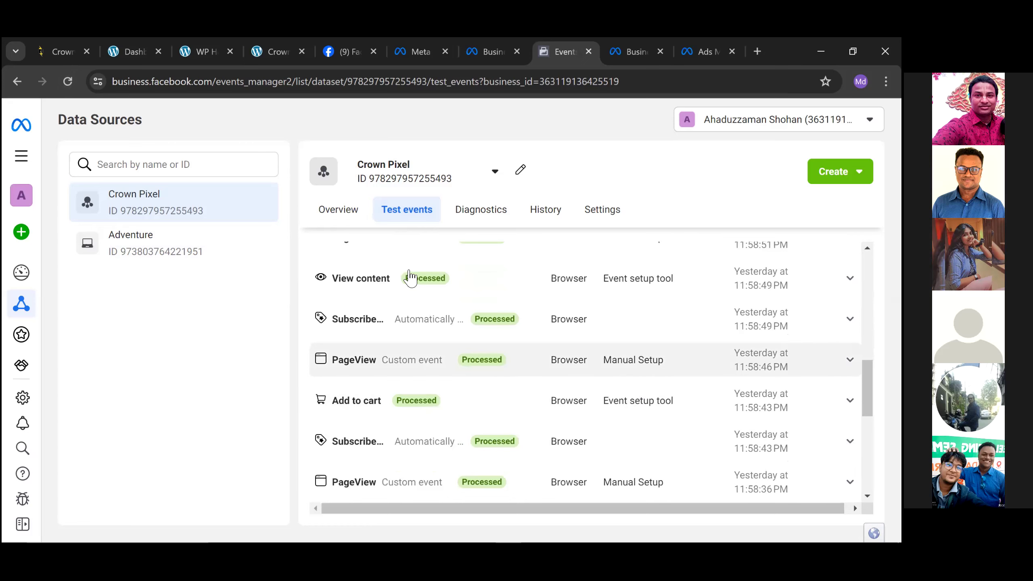
{"action": "left_click", "coordinate": [331, 208]}
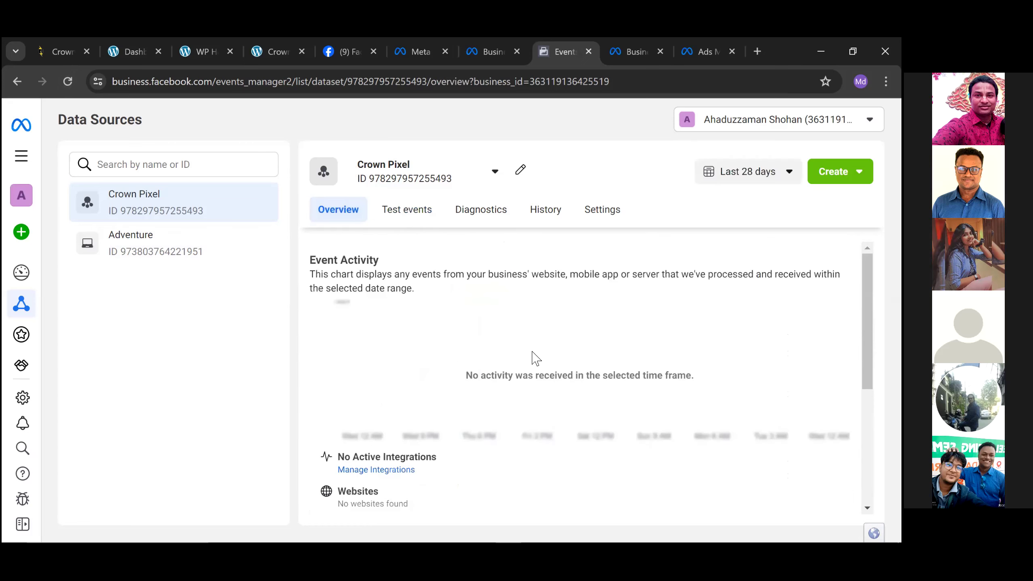
{"action": "scroll", "coordinate": [533, 358], "scroll_direction": "down", "scroll_amount": 5}
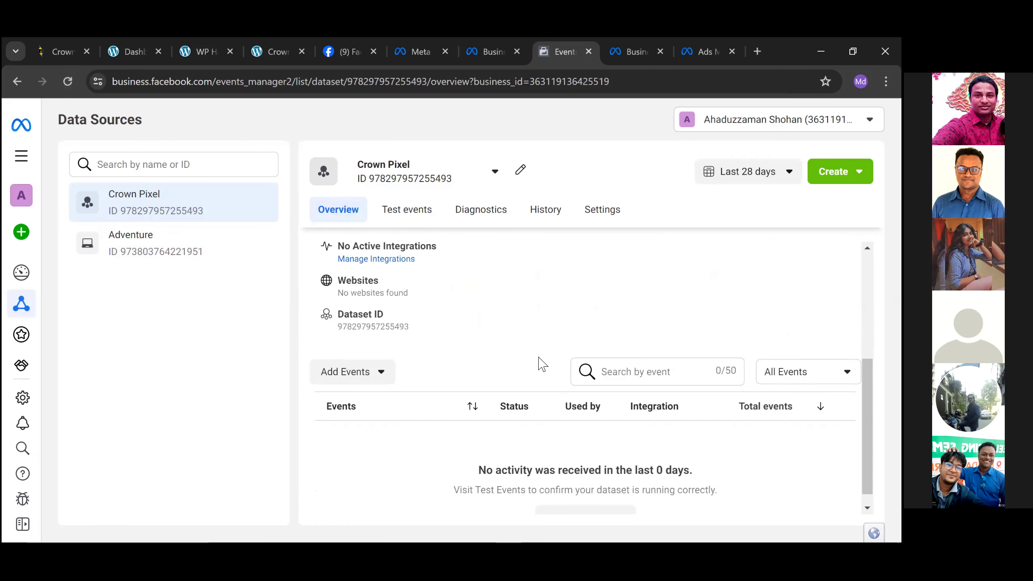
{"action": "scroll", "coordinate": [543, 365], "scroll_direction": "down", "scroll_amount": 1}
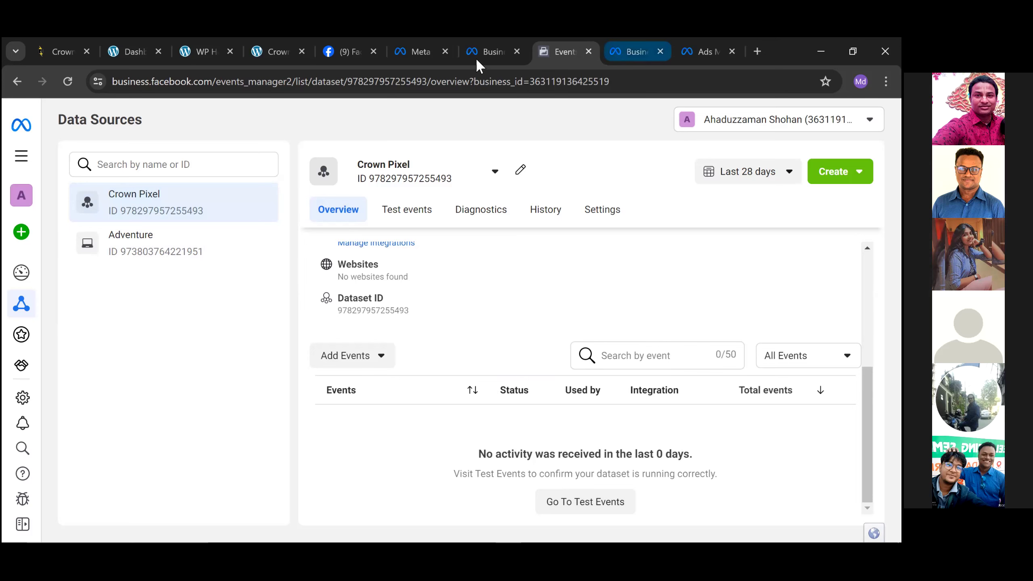
Glance at the WordPress headers and footers plugin page, and open Crown Pixel's settings in Events Manager.
{"action": "left_click", "coordinate": [192, 55]}
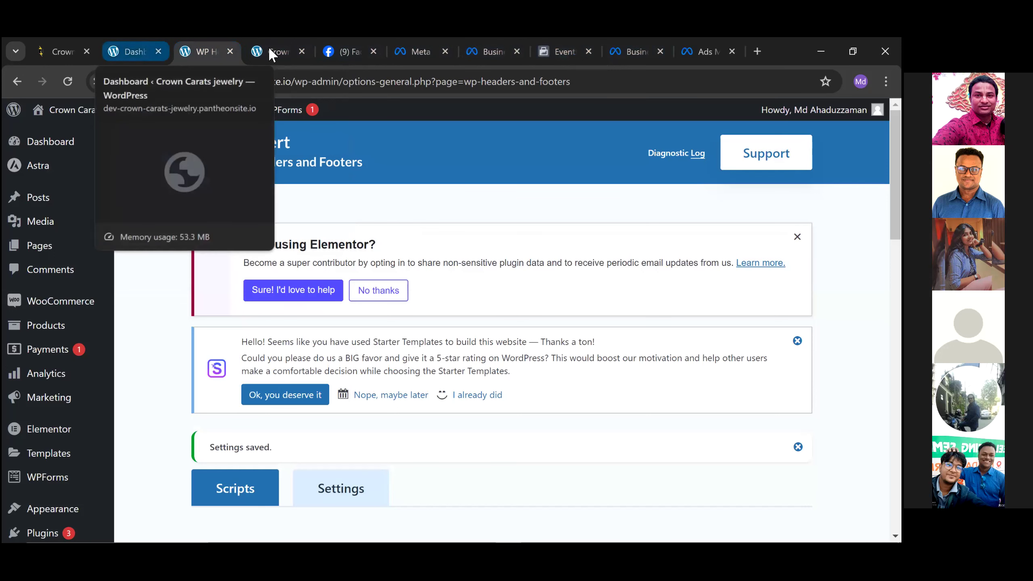
{"action": "left_click", "coordinate": [562, 54]}
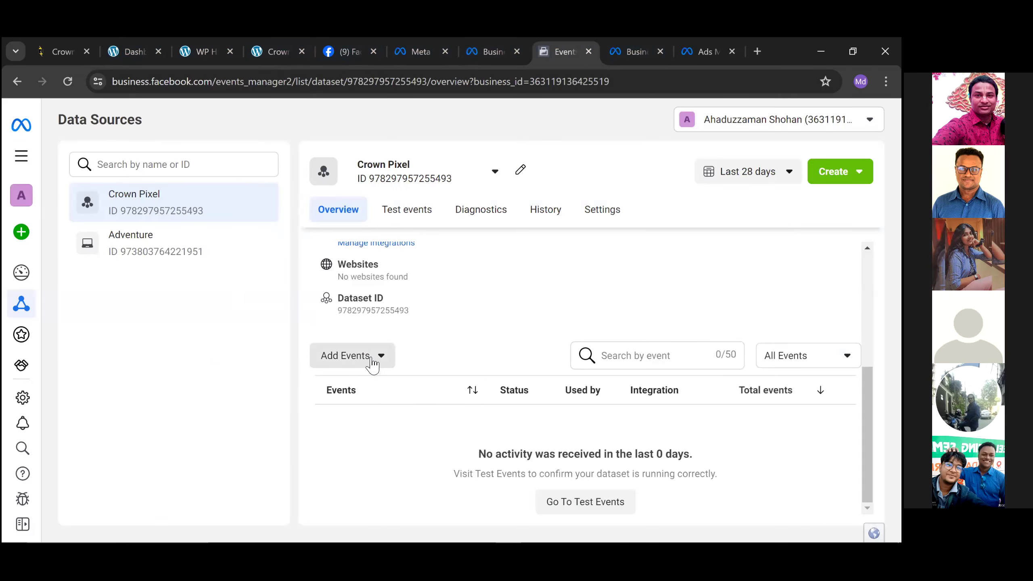
{"action": "left_click", "coordinate": [604, 218]}
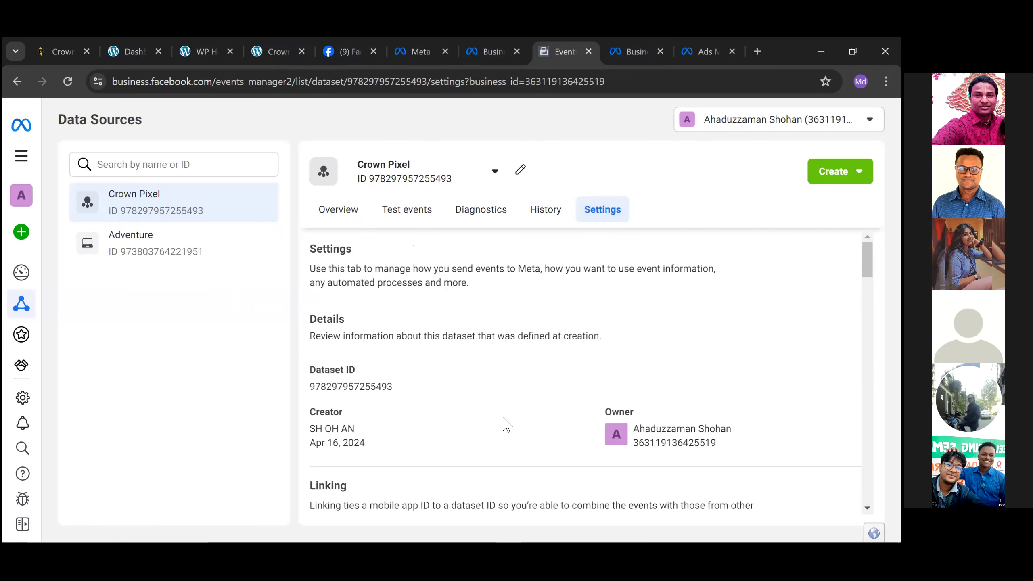
Examine Crown Pixel's settings through the automatic advanced matching options and the Event setup section.
{"action": "scroll", "coordinate": [507, 423], "scroll_direction": "down", "scroll_amount": 6}
{"action": "scroll", "coordinate": [507, 423], "scroll_direction": "down", "scroll_amount": 8}
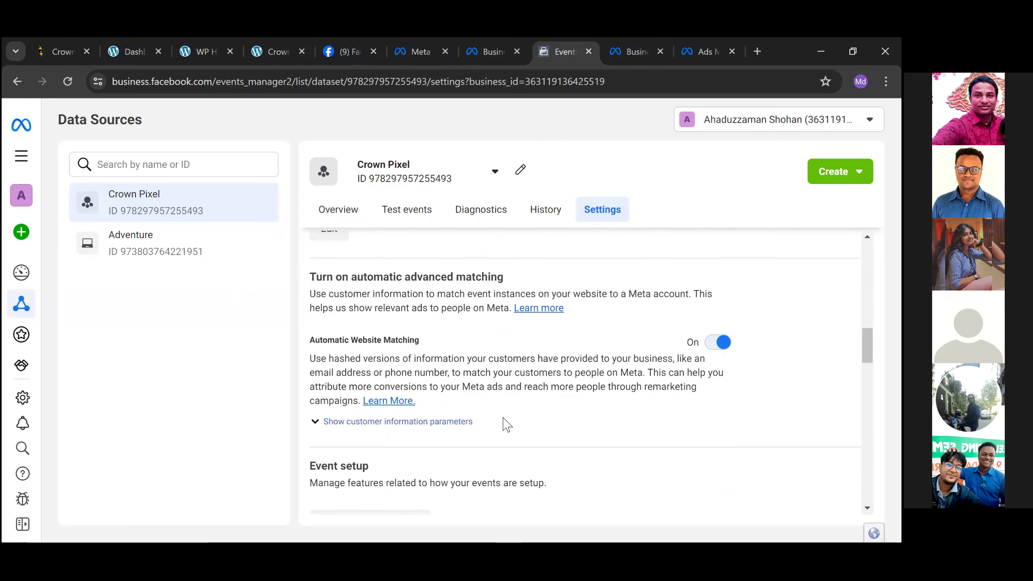
{"action": "scroll", "coordinate": [507, 423], "scroll_direction": "down", "scroll_amount": 3}
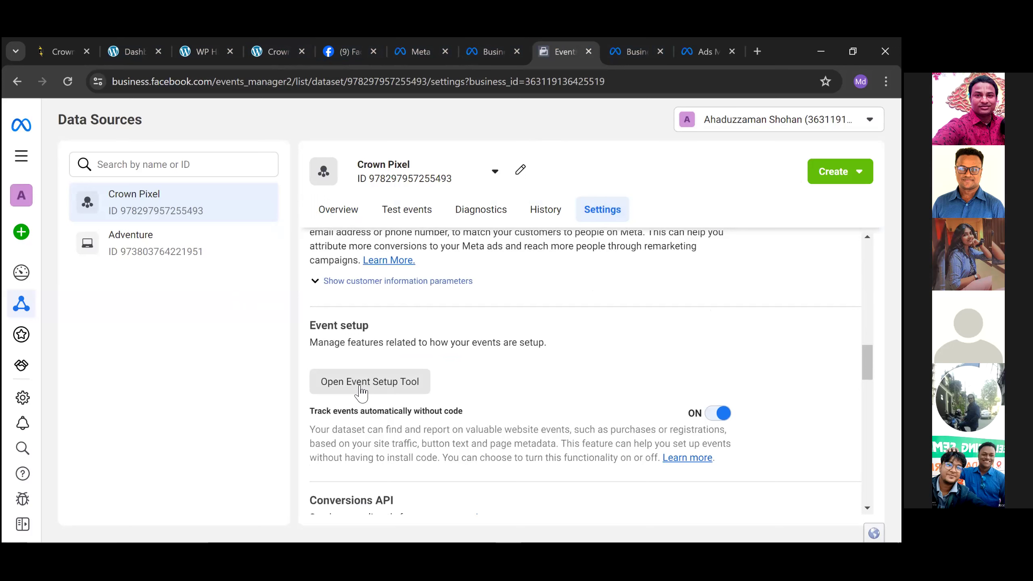
Examine Crown Pixel's overview and its events list, and view the available options for adding events.
{"action": "left_click", "coordinate": [339, 210]}
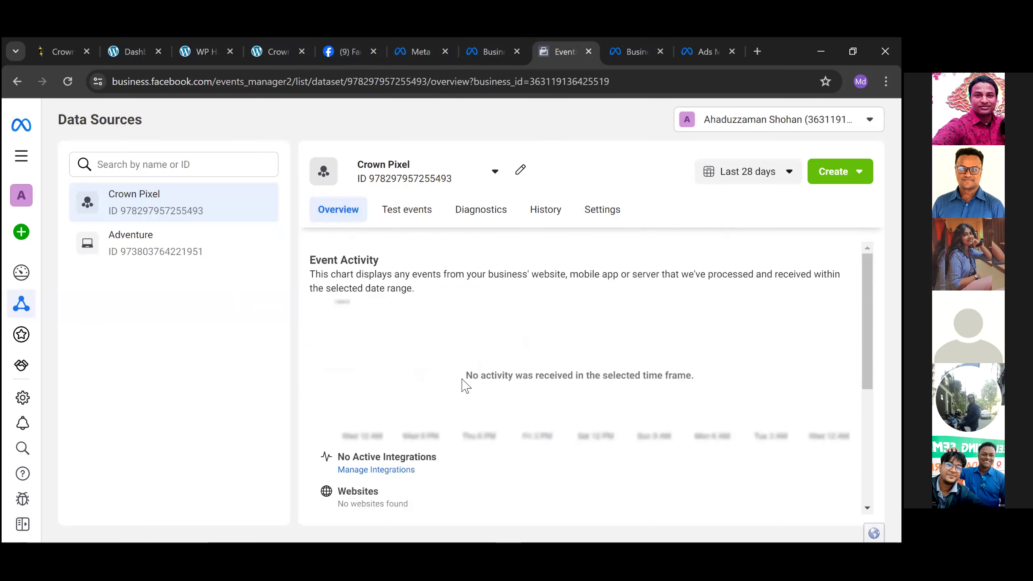
{"action": "scroll", "coordinate": [466, 386], "scroll_direction": "down", "scroll_amount": 2}
{"action": "scroll", "coordinate": [466, 386], "scroll_direction": "down", "scroll_amount": 2}
{"action": "scroll", "coordinate": [475, 367], "scroll_direction": "down", "scroll_amount": 2}
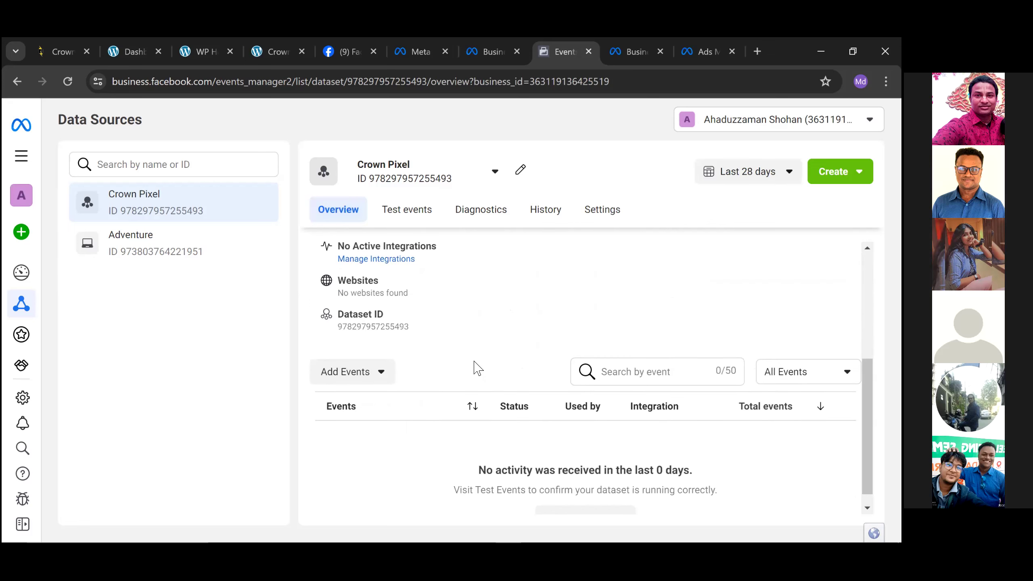
{"action": "left_click", "coordinate": [373, 373]}
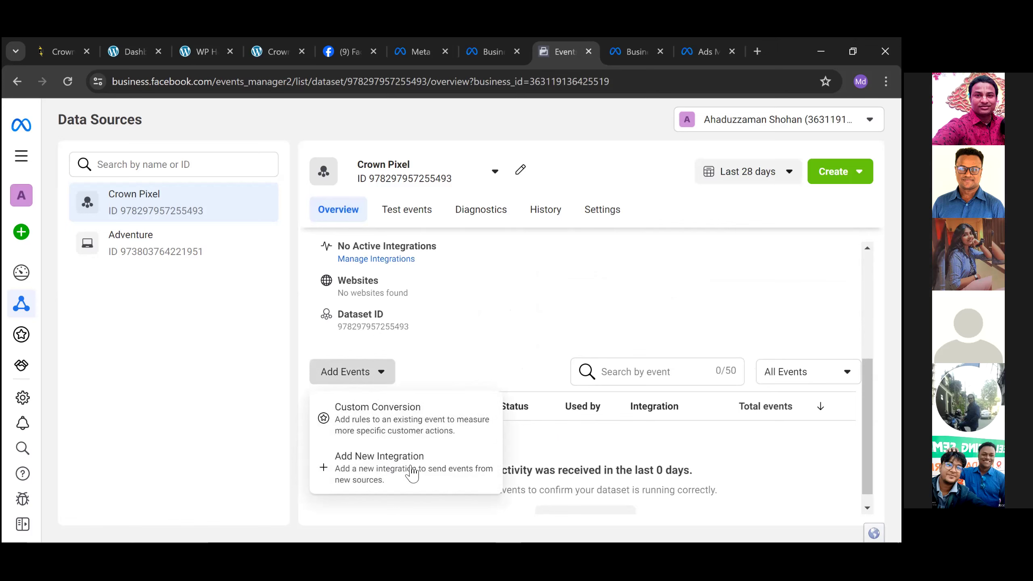
{"action": "left_click", "coordinate": [244, 393]}
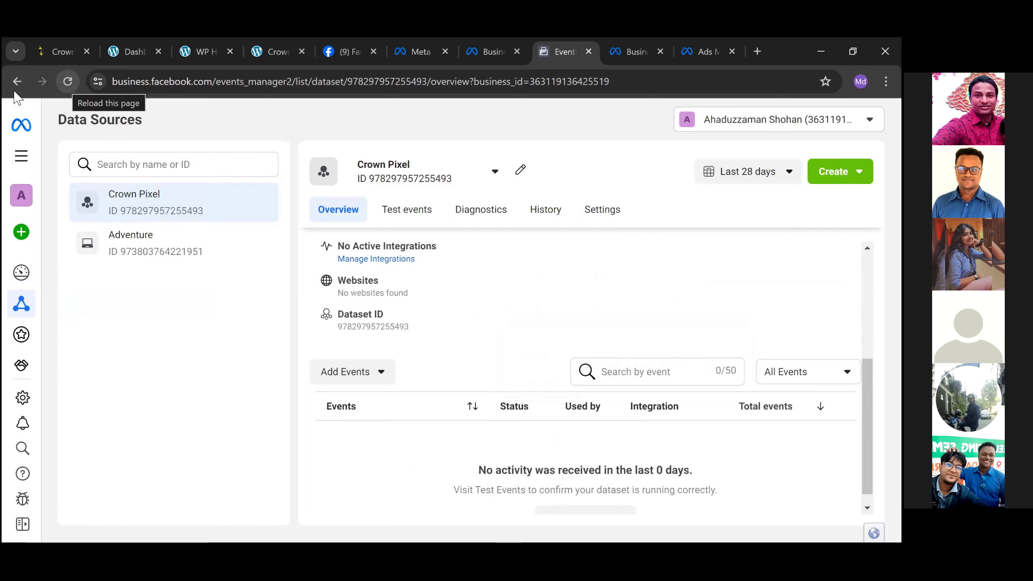
Reload Crown Pixel's overview page and review the full list of received events on the Test events page.
{"action": "left_click", "coordinate": [395, 81]}
{"action": "key", "text": "Return"}
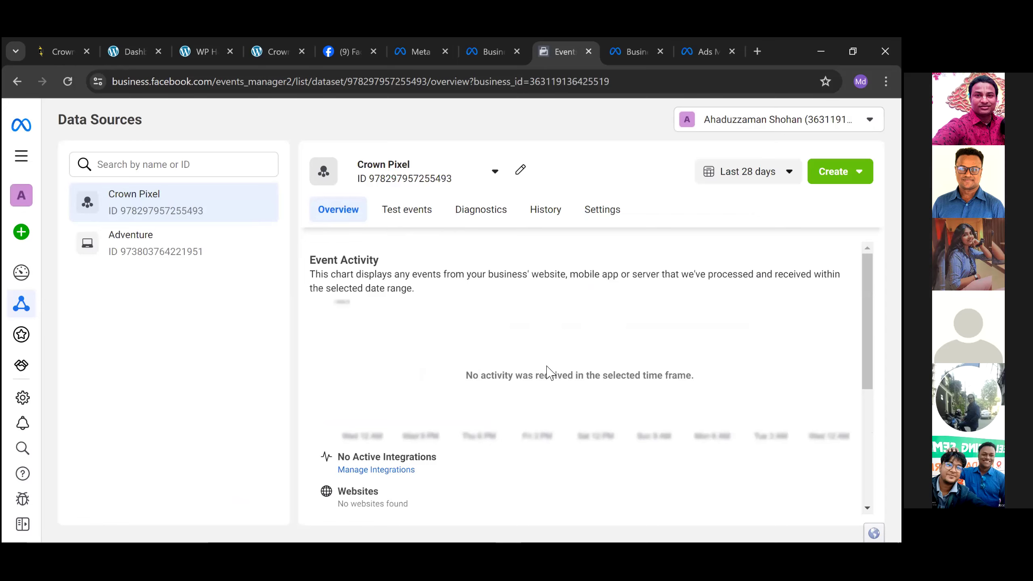
{"action": "left_click", "coordinate": [408, 218]}
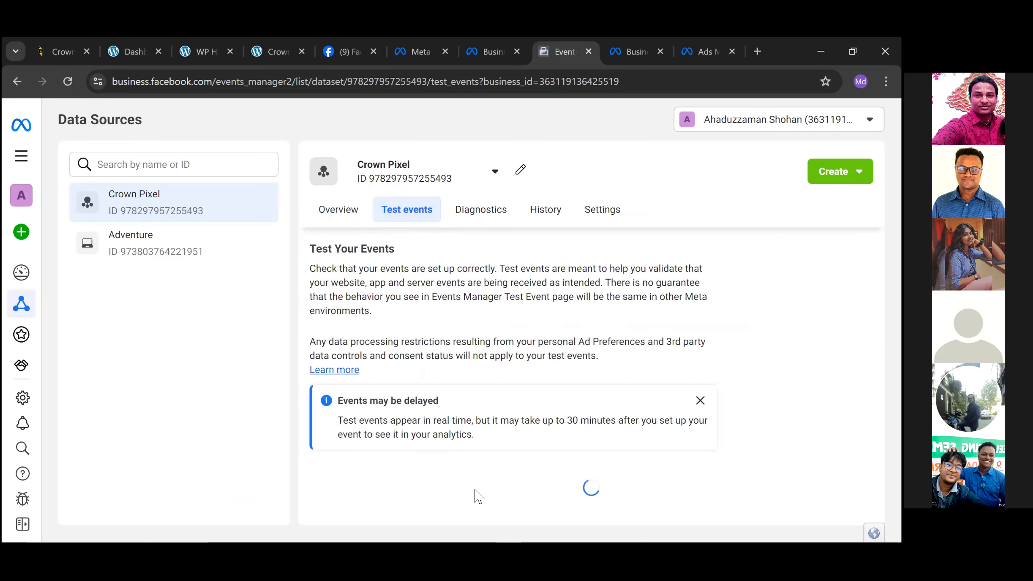
{"action": "scroll", "coordinate": [475, 493], "scroll_direction": "down", "scroll_amount": 10}
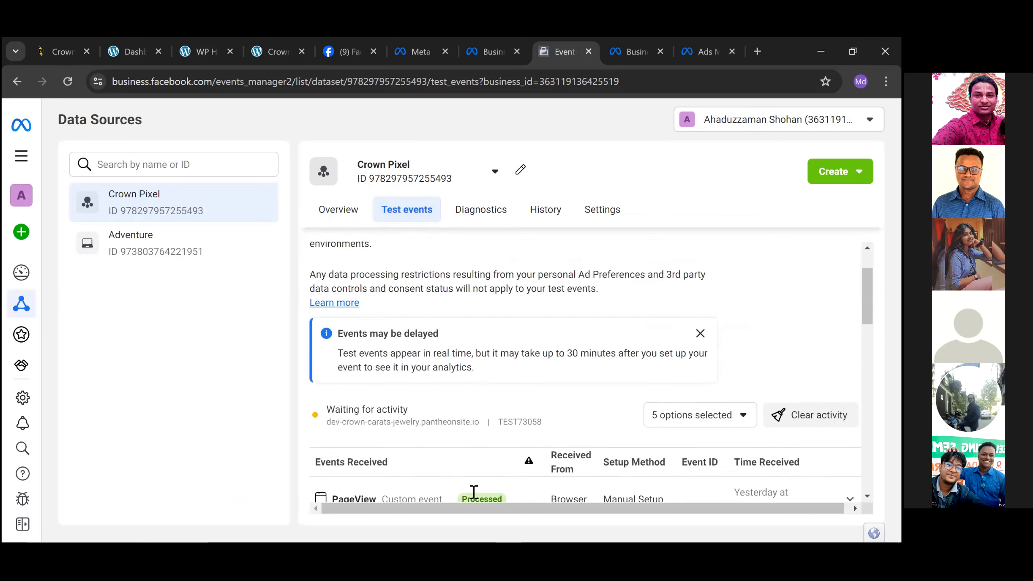
{"action": "scroll", "coordinate": [475, 492], "scroll_direction": "down", "scroll_amount": 10}
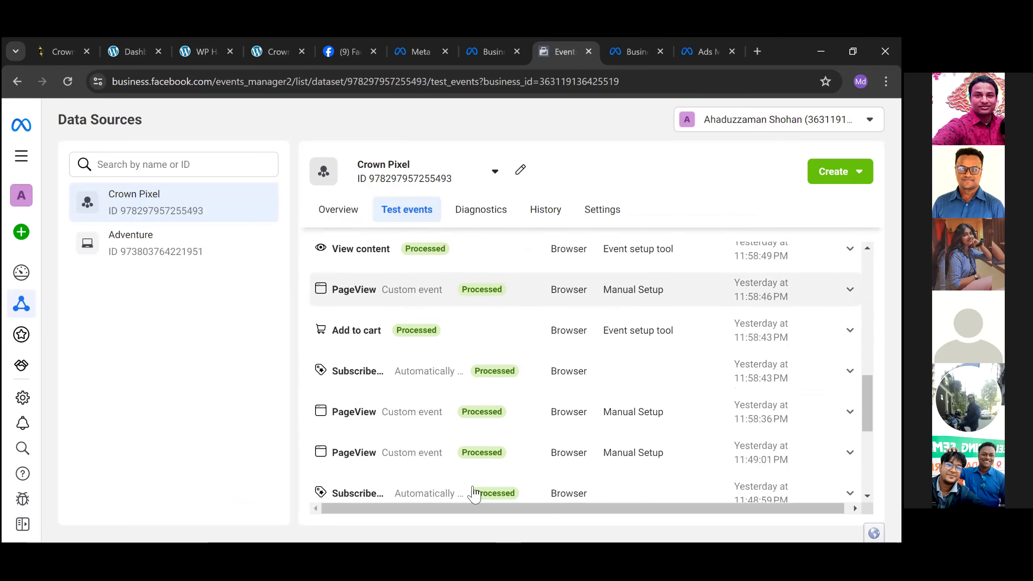
Check the events list on Crown Pixel's overview again and compare it with the latest received test events.
{"action": "left_click", "coordinate": [338, 209]}
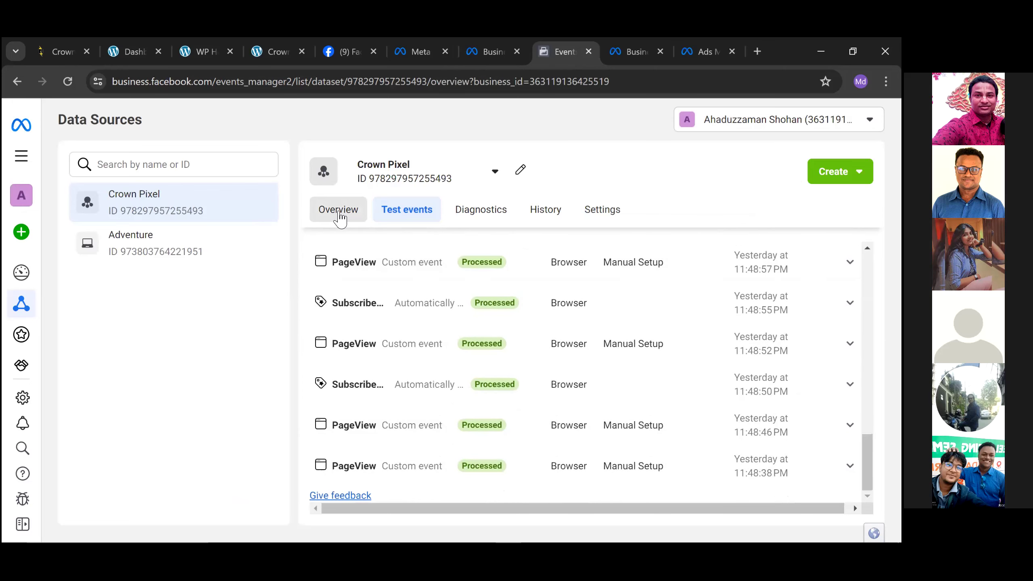
{"action": "scroll", "coordinate": [401, 367], "scroll_direction": "down", "scroll_amount": 5}
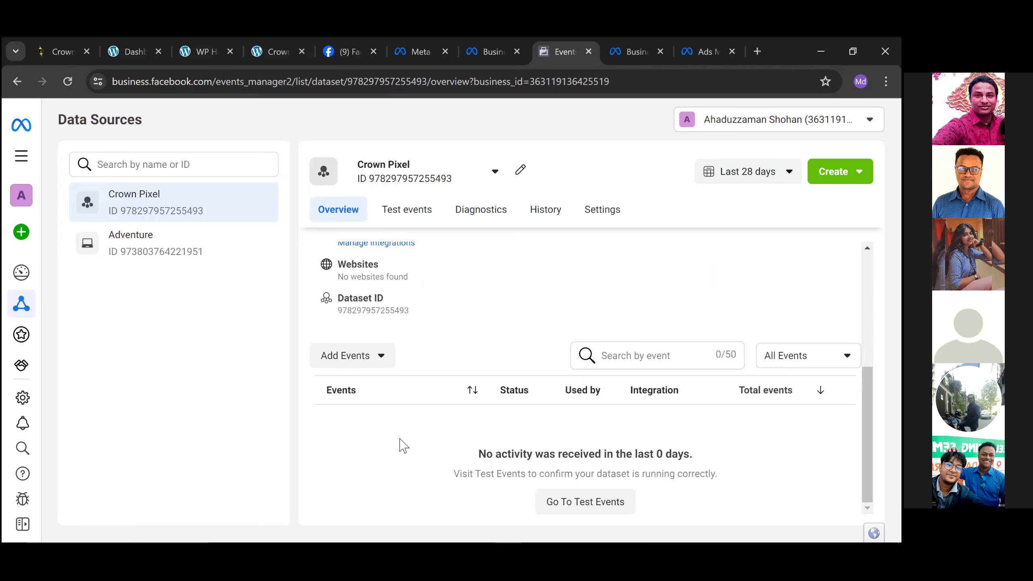
{"action": "left_click", "coordinate": [395, 211]}
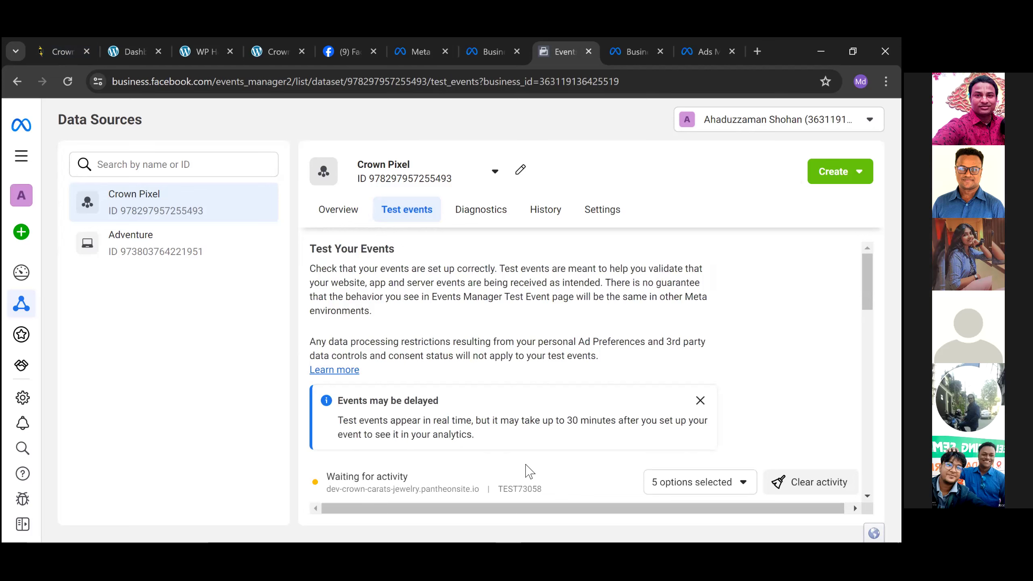
{"action": "scroll", "coordinate": [530, 471], "scroll_direction": "down", "scroll_amount": 3}
{"action": "scroll", "coordinate": [531, 471], "scroll_direction": "down", "scroll_amount": 2}
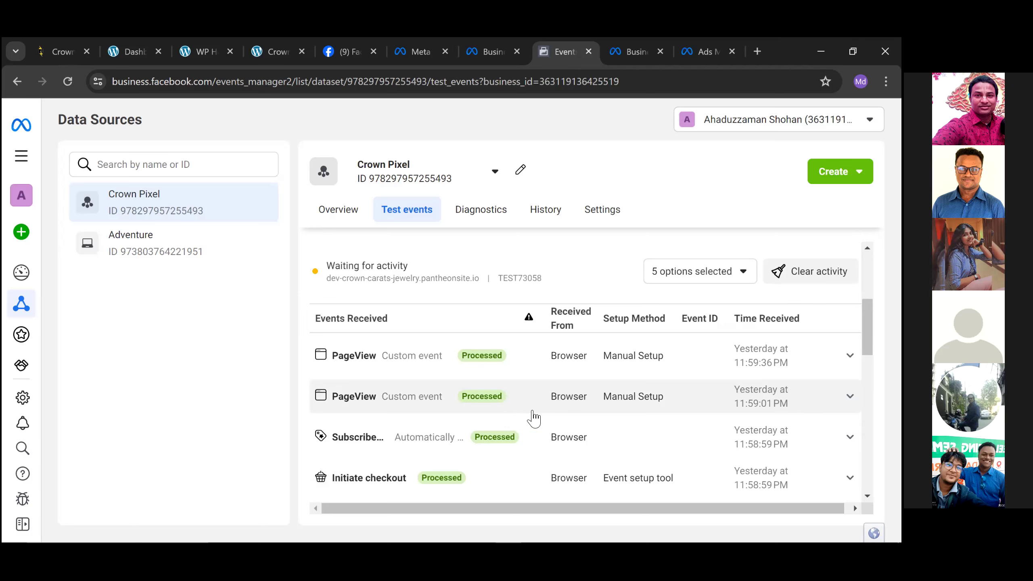
{"action": "left_click", "coordinate": [407, 209]}
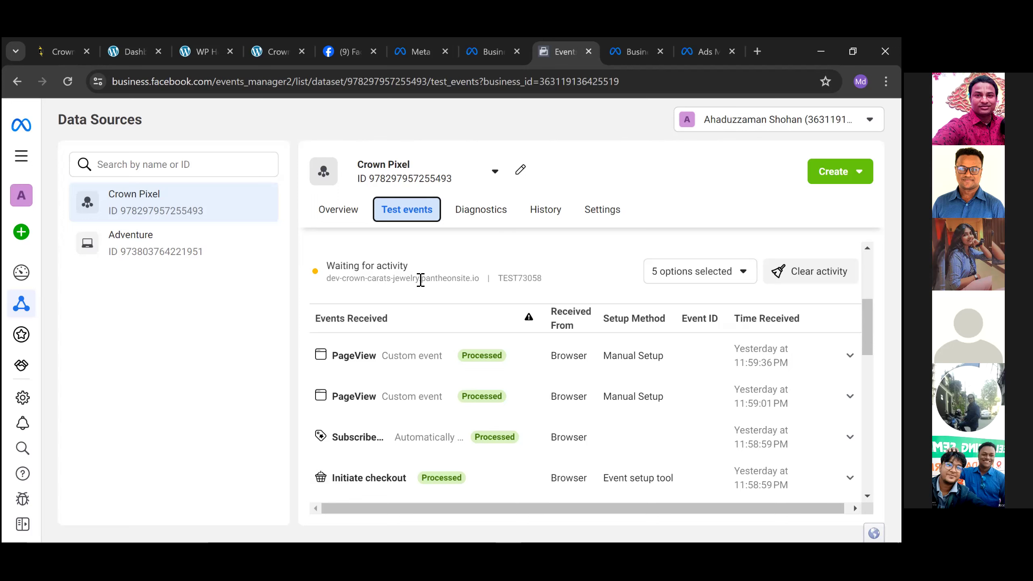
Return to Crown Pixel's overview, reload the page, and inspect the events list and its Integration column description.
{"action": "left_click", "coordinate": [329, 210]}
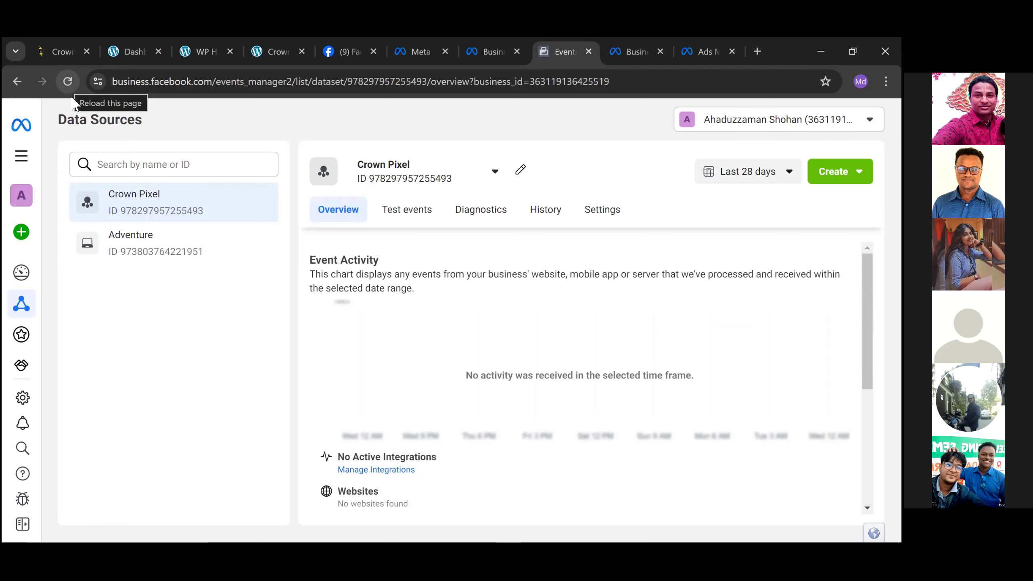
{"action": "left_click", "coordinate": [222, 82]}
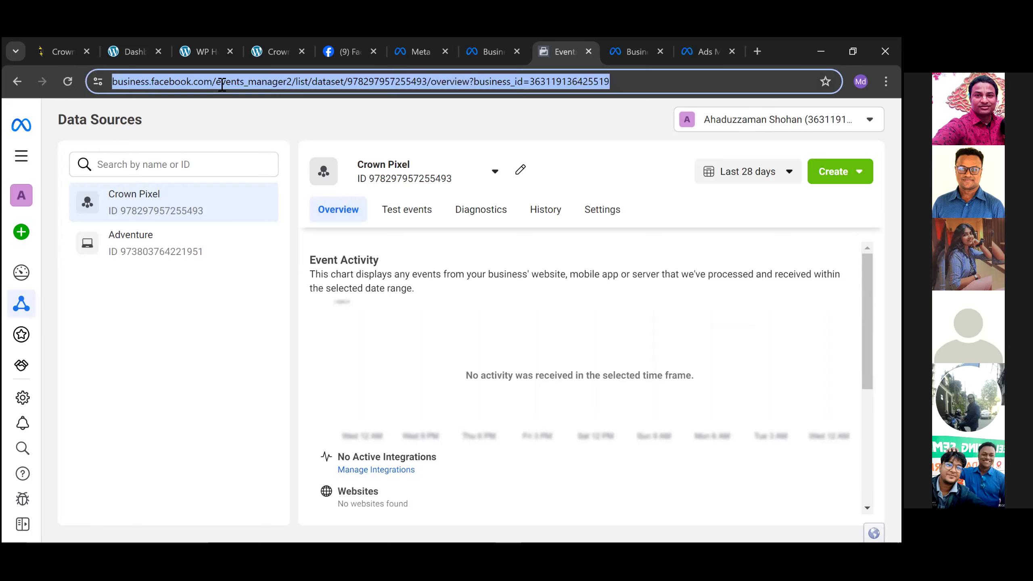
{"action": "key", "text": "Return"}
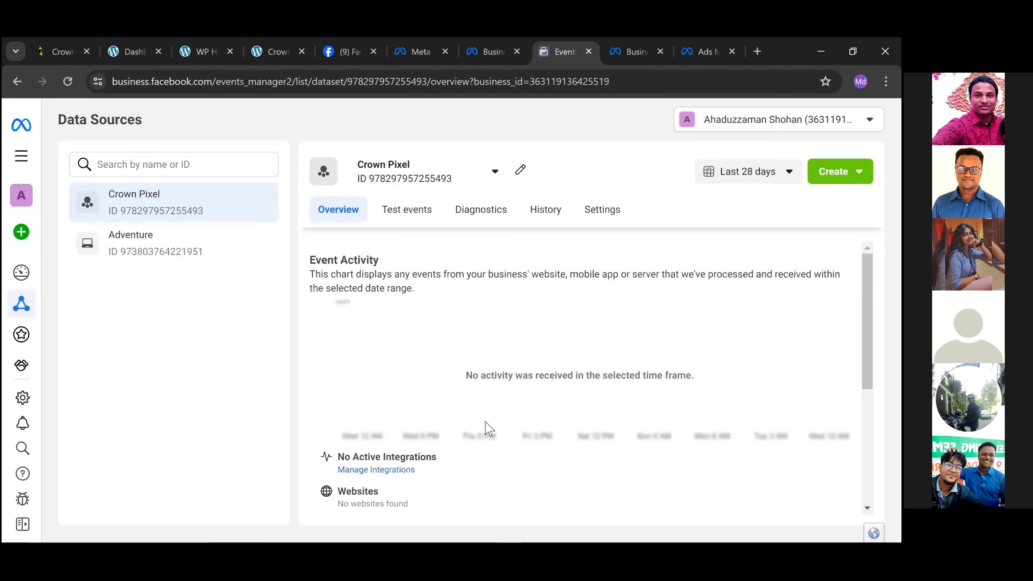
{"action": "scroll", "coordinate": [535, 453], "scroll_direction": "down", "scroll_amount": 3}
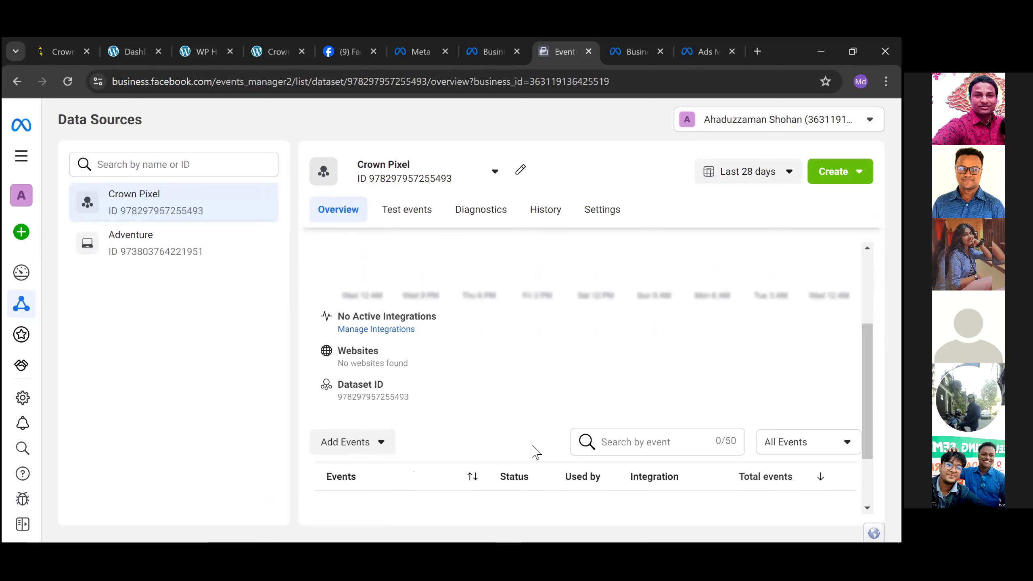
{"action": "scroll", "coordinate": [536, 452], "scroll_direction": "down", "scroll_amount": 2}
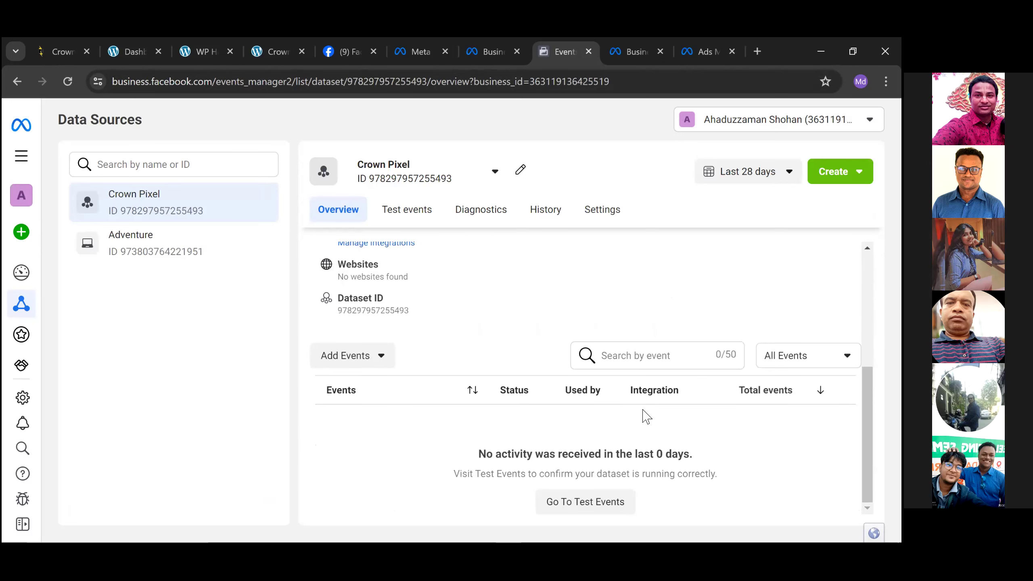
{"action": "mouse_move", "coordinate": [637, 401]}
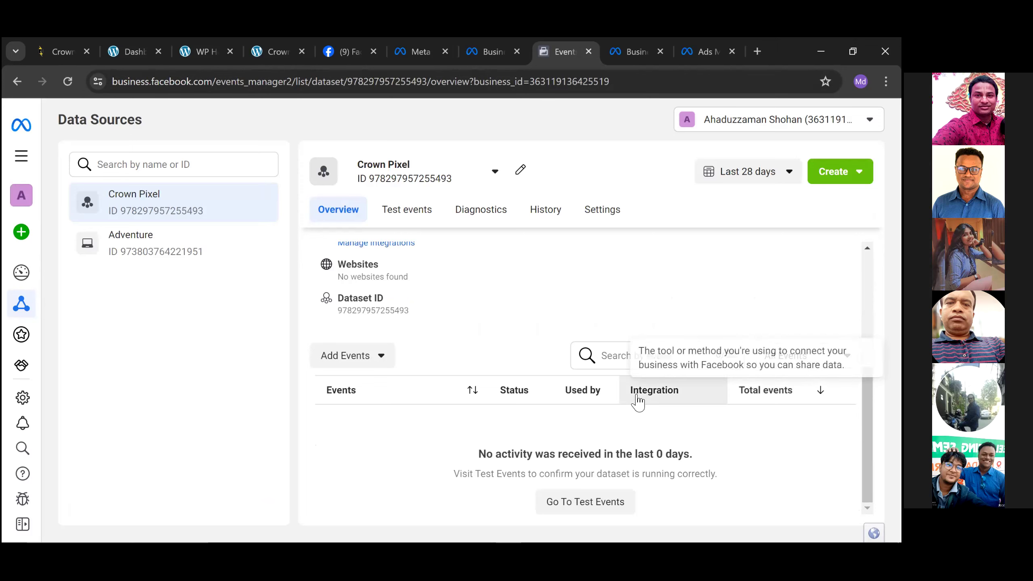